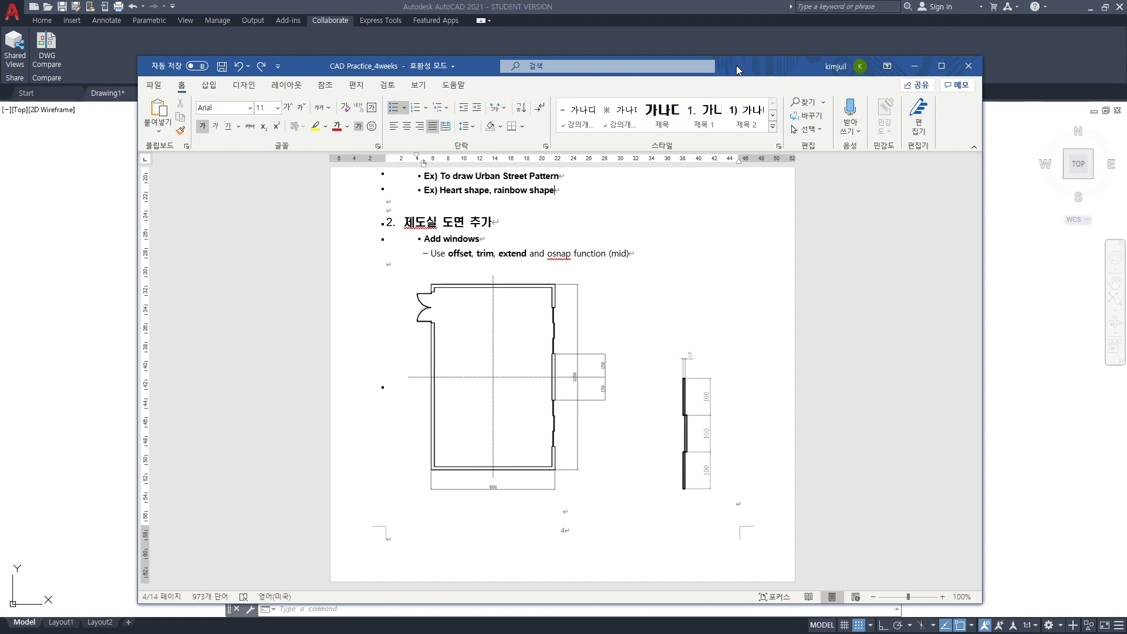
# Switch away from the CAD Practice_4weeks Word document back to the AutoCAD floor plan.
pyautogui.hotkey('alt', 'Tab')
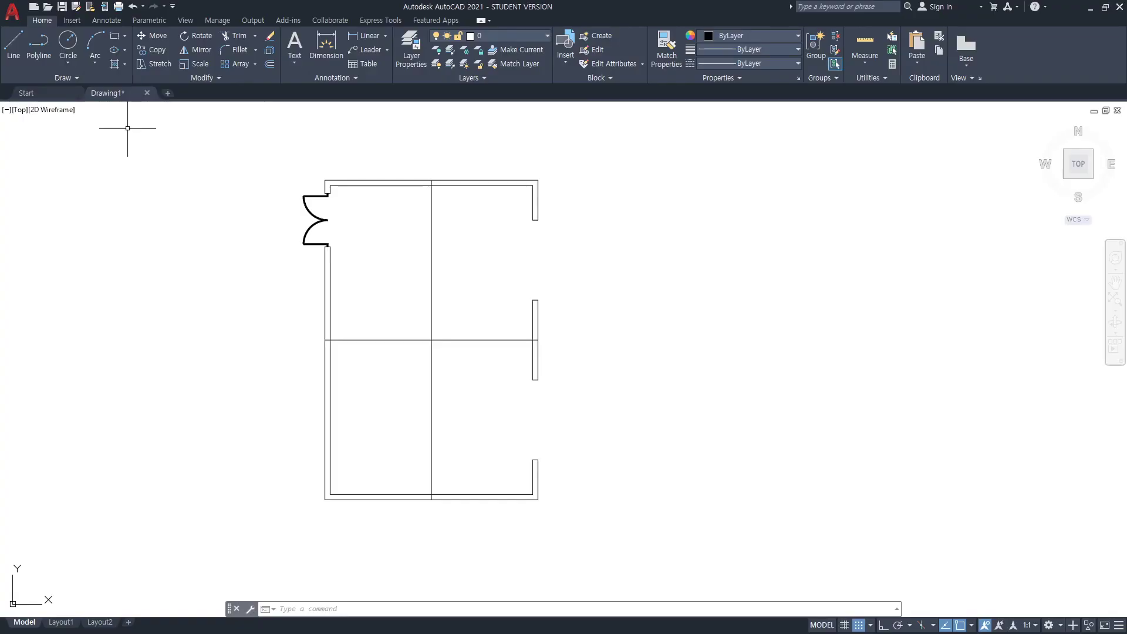
# Switch the ribbon to the Annotate tab for dimensioning tools.
pyautogui.click(112, 22)
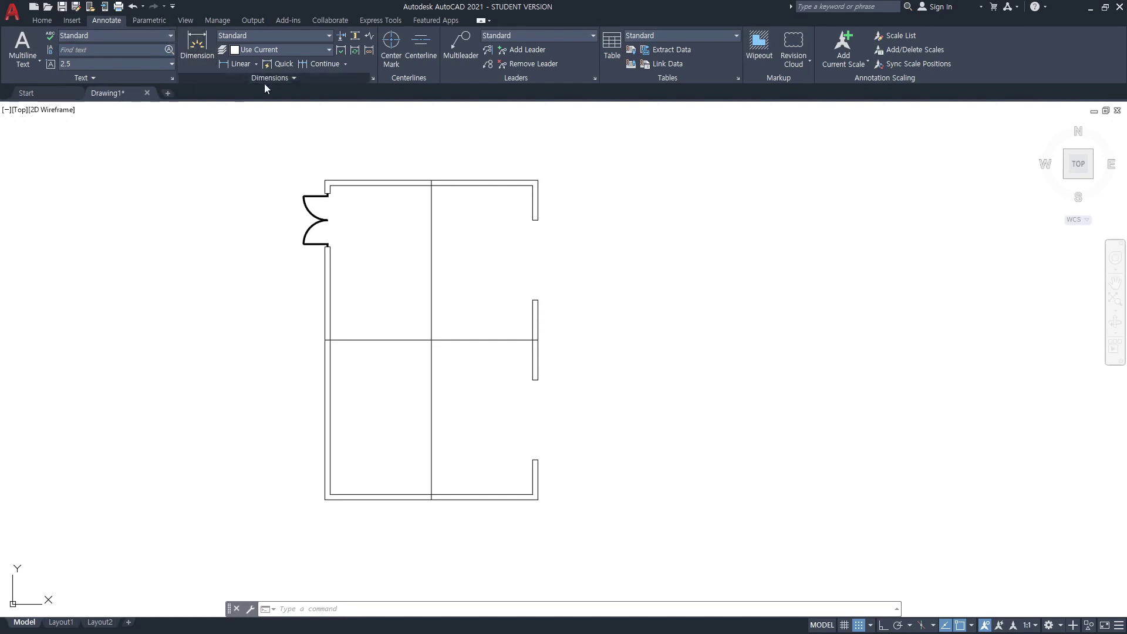
# Dimension the top short segment of the right wall as 150, placed beside the wall.
pyautogui.click(212, 45)
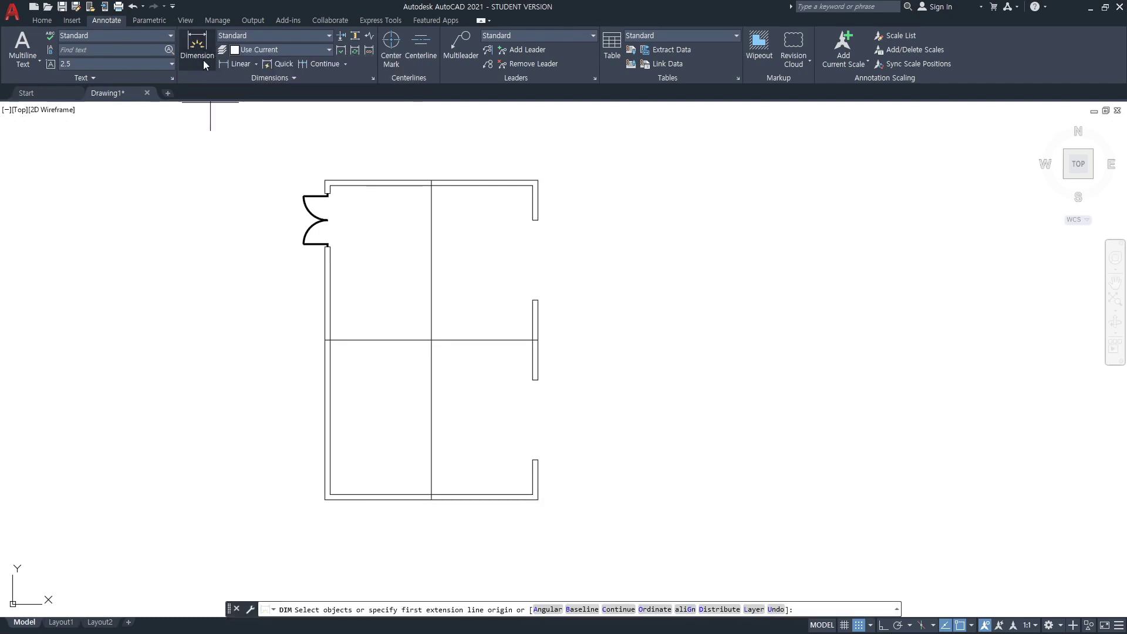
pyautogui.click(538, 181)
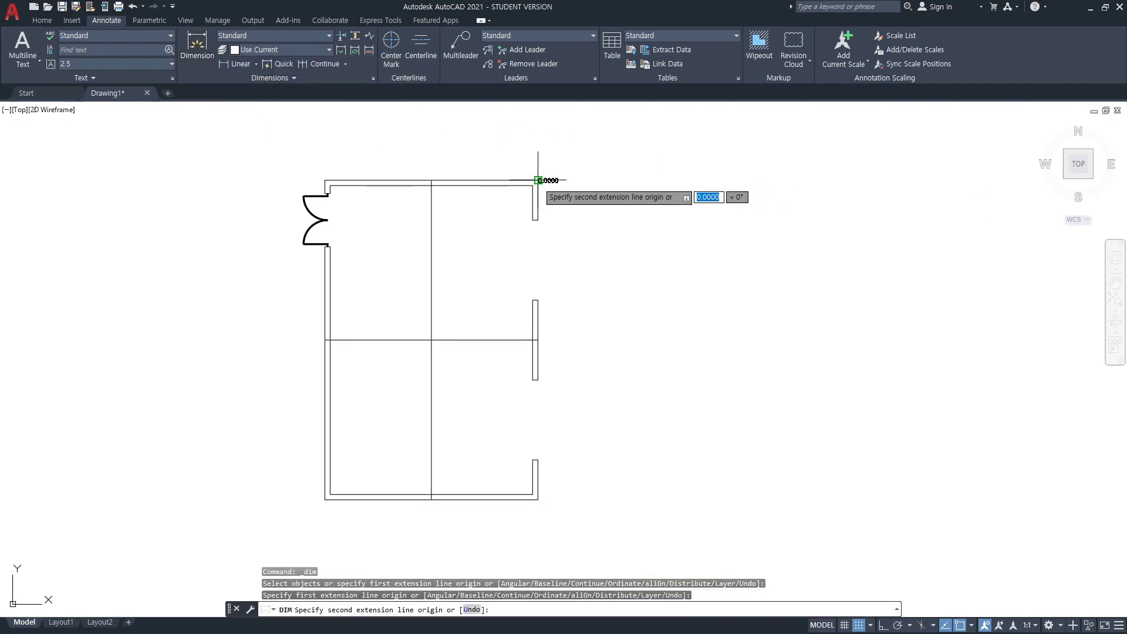
pyautogui.click(538, 219)
pyautogui.click(577, 219)
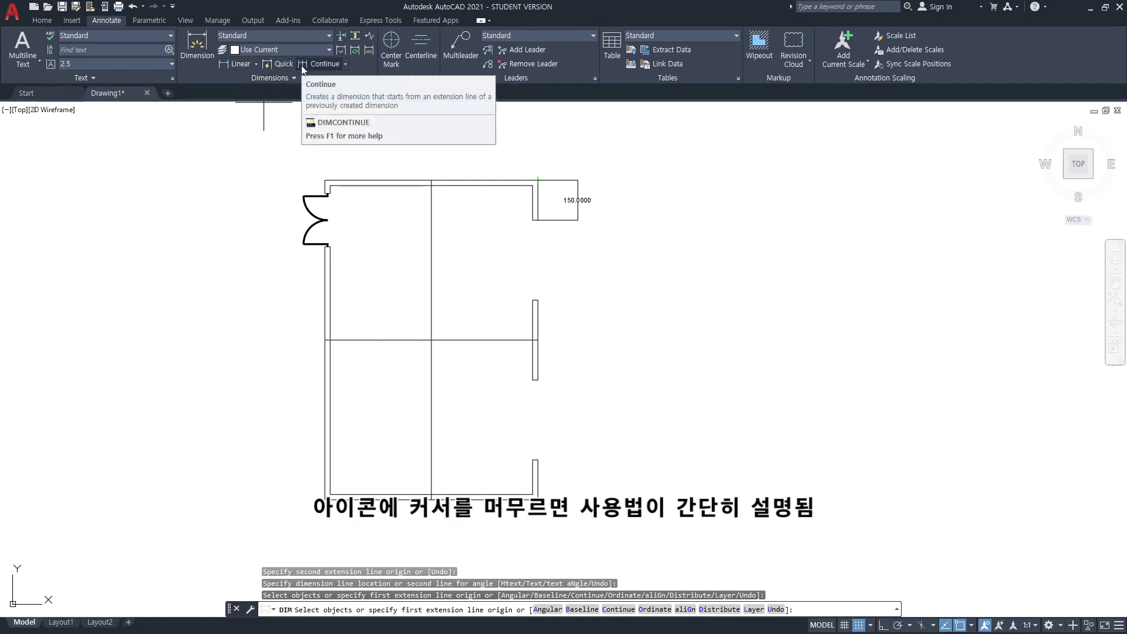
pyautogui.moveTo(323, 64)
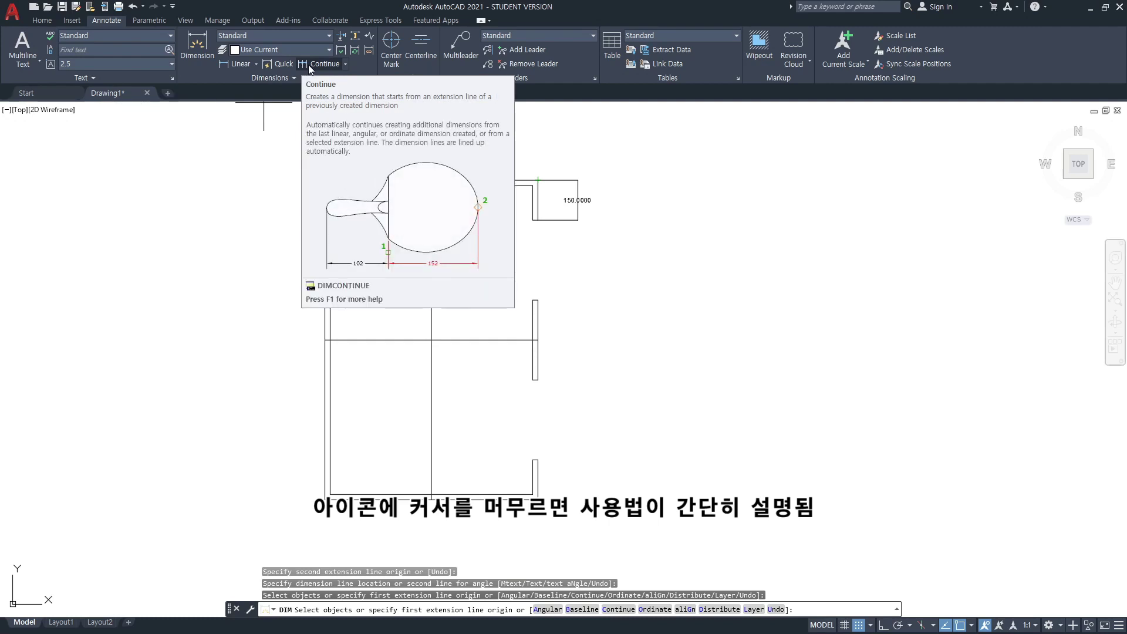
# Continue the dimension chain down the right wall: 300, 150, 150, 300, 150.
pyautogui.click(311, 65)
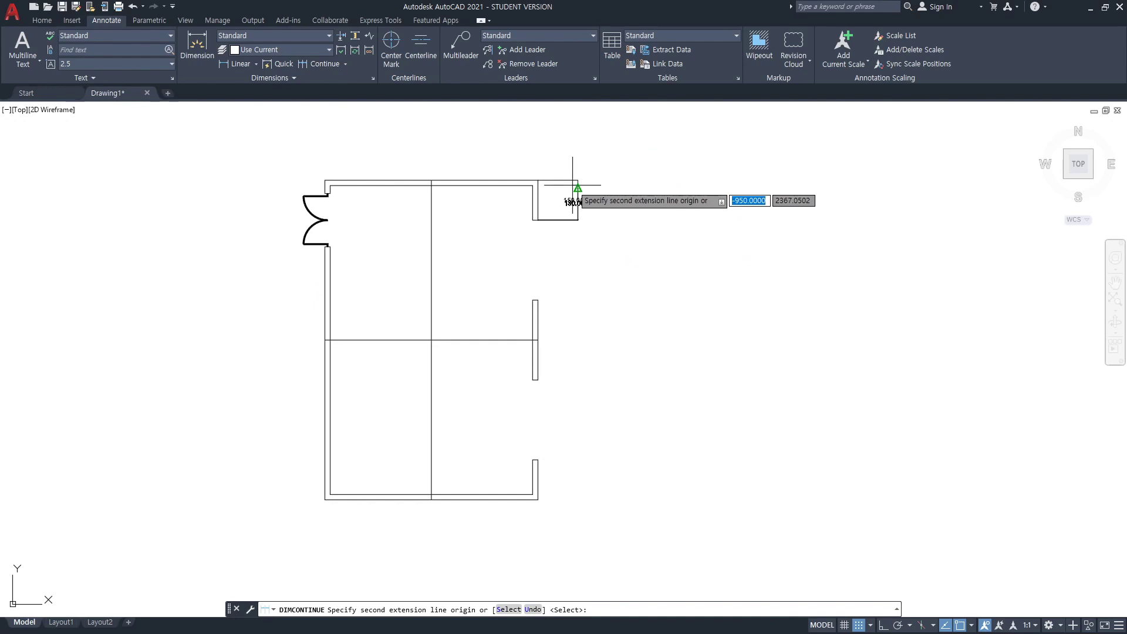
pyautogui.click(537, 300)
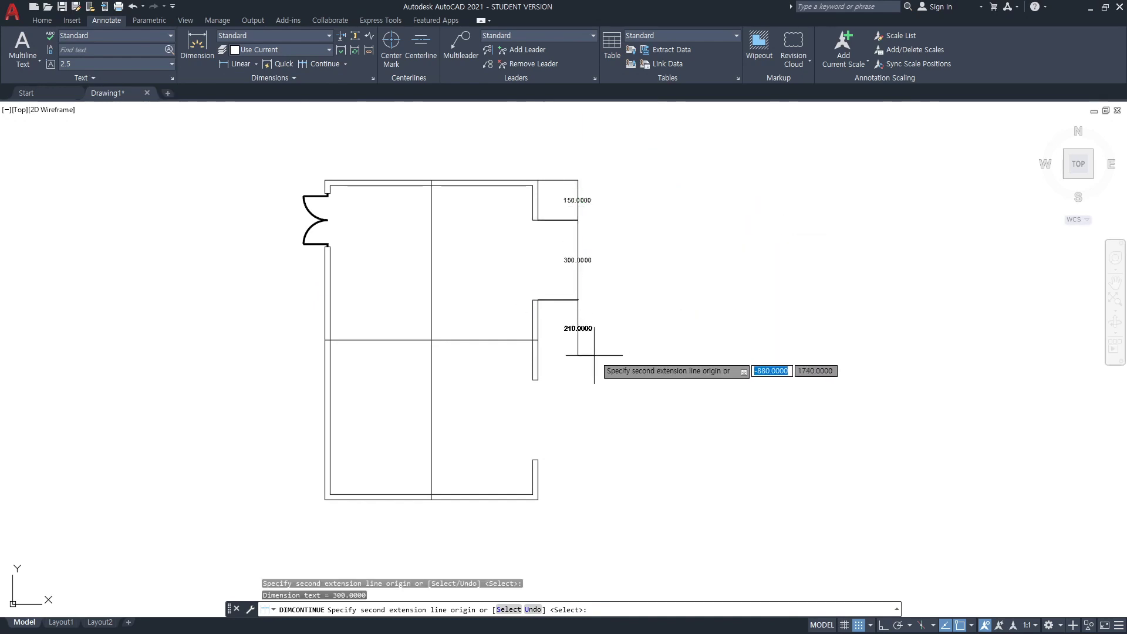
pyautogui.click(537, 339)
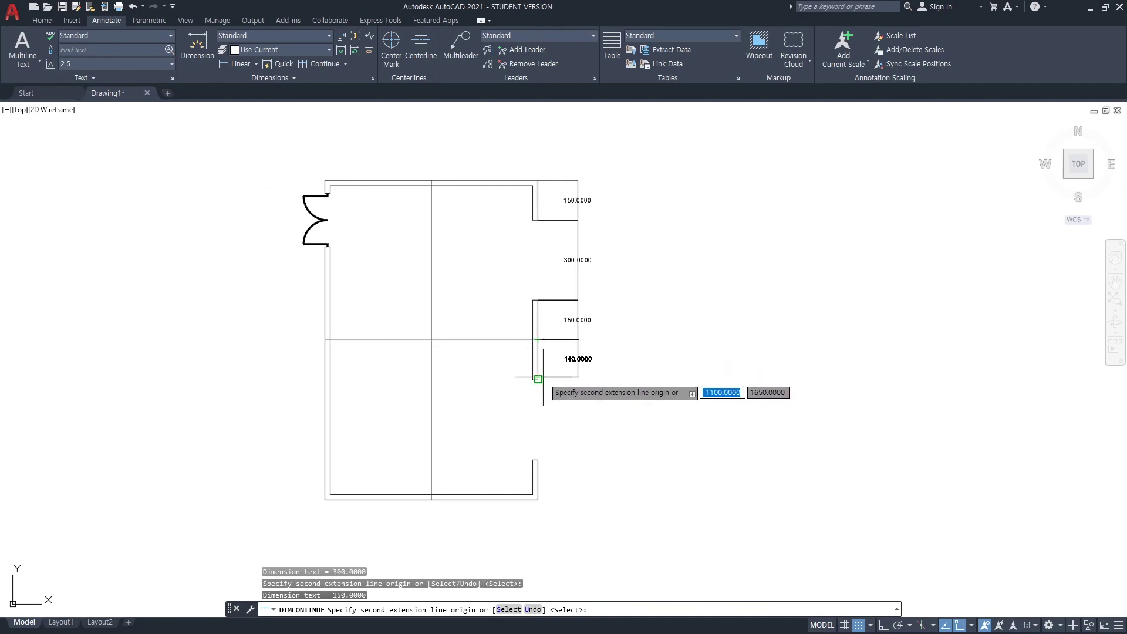
pyautogui.click(537, 460)
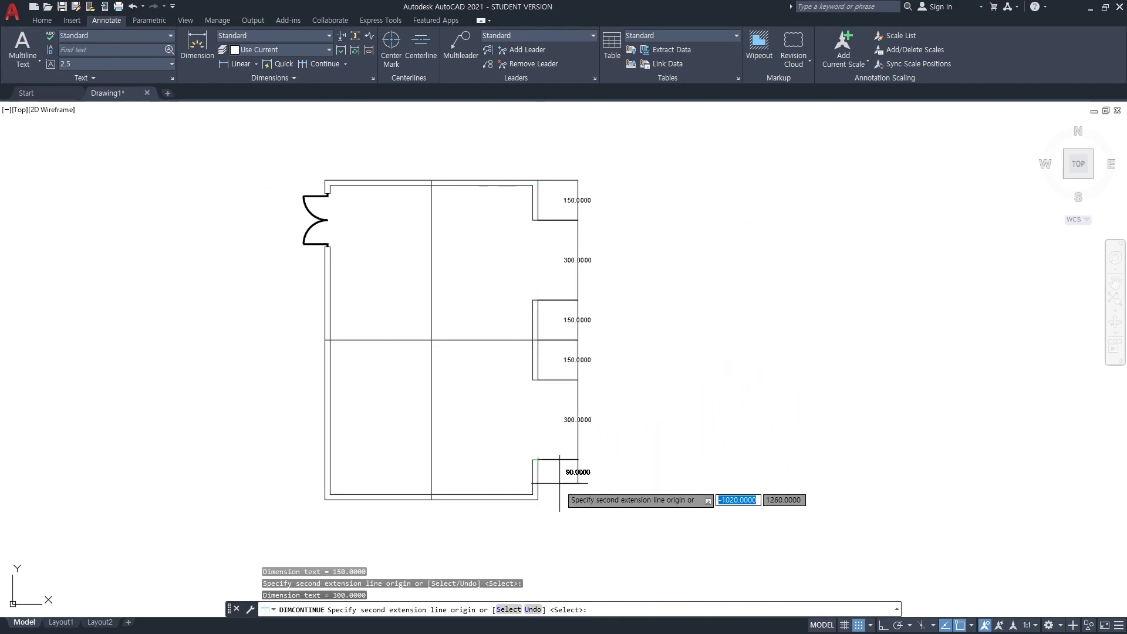
pyautogui.click(538, 499)
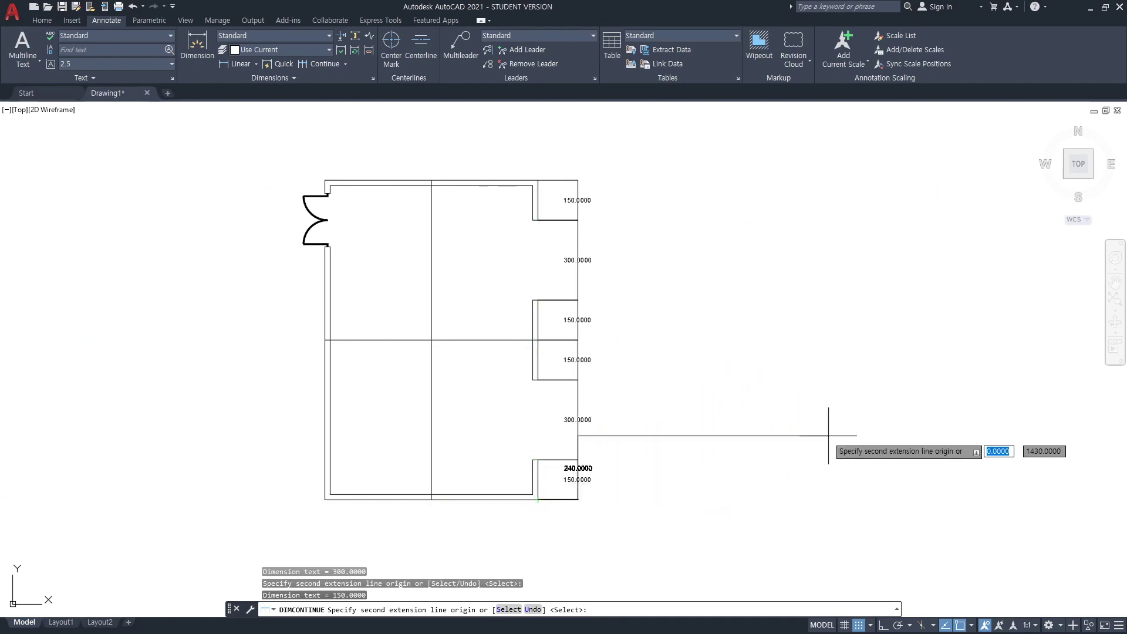
pyautogui.press('Return')
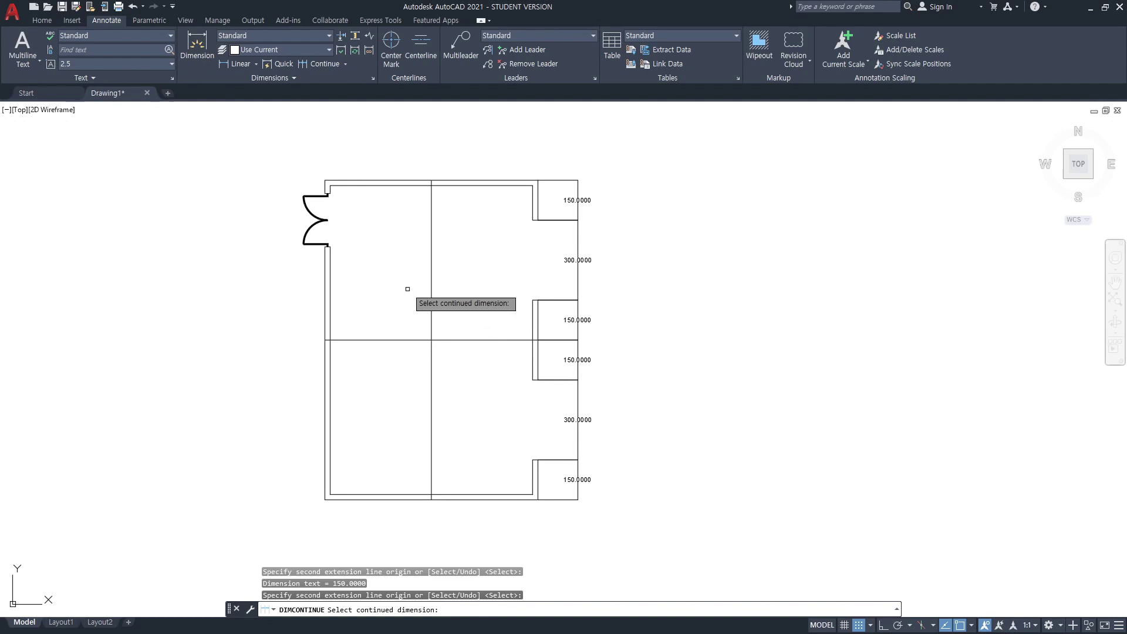
pyautogui.moveTo(466, 307); pyautogui.dragTo(577, 311, button='middle')
# Erase all six chained right-wall dimensions and zoom in on the wall's window opening.
pyautogui.press('Escape')
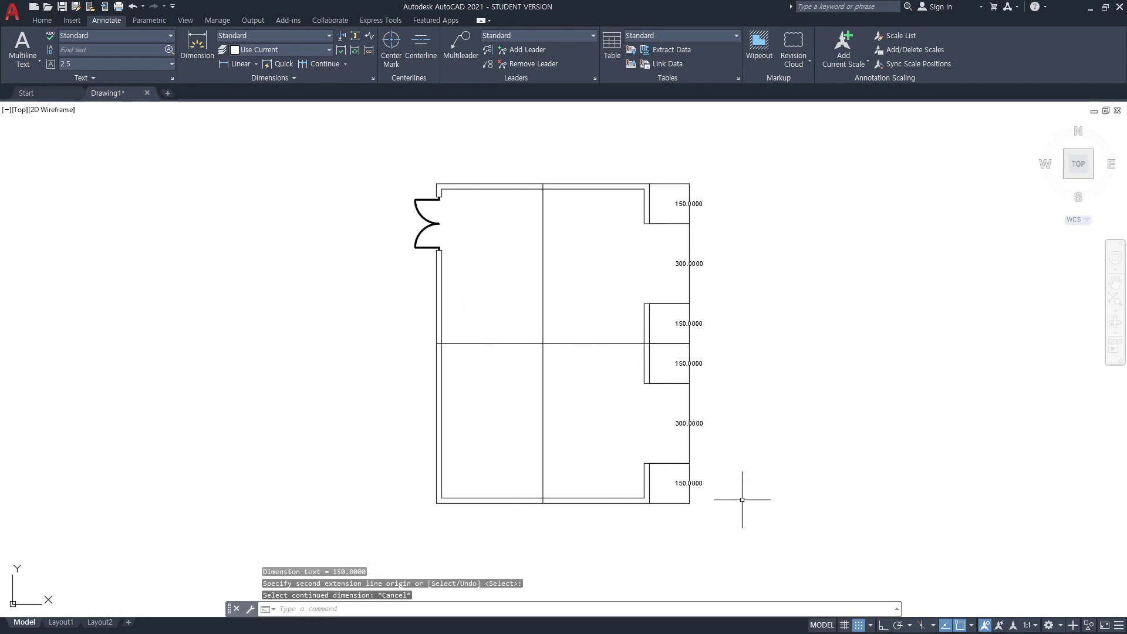
pyautogui.click(748, 530)
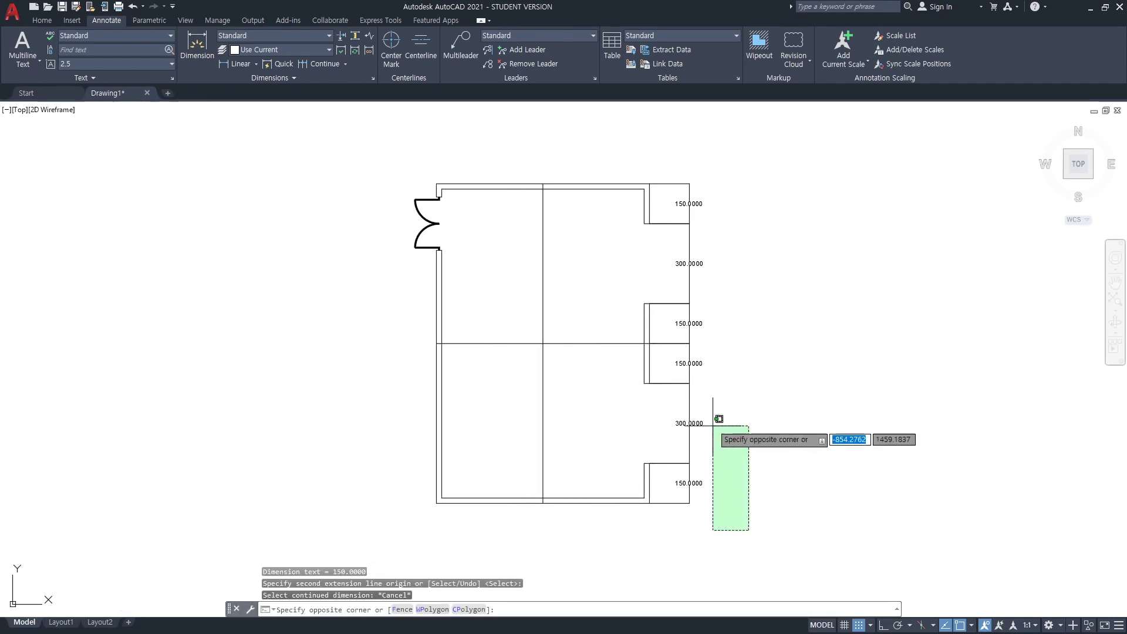
pyautogui.click(688, 186)
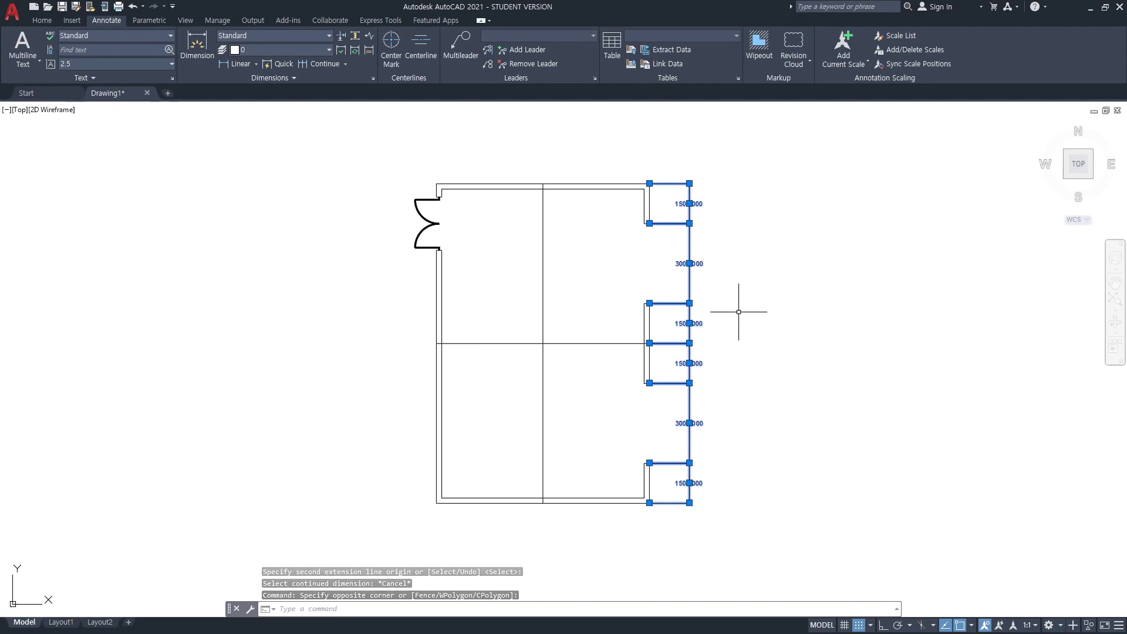
pyautogui.press('Delete')
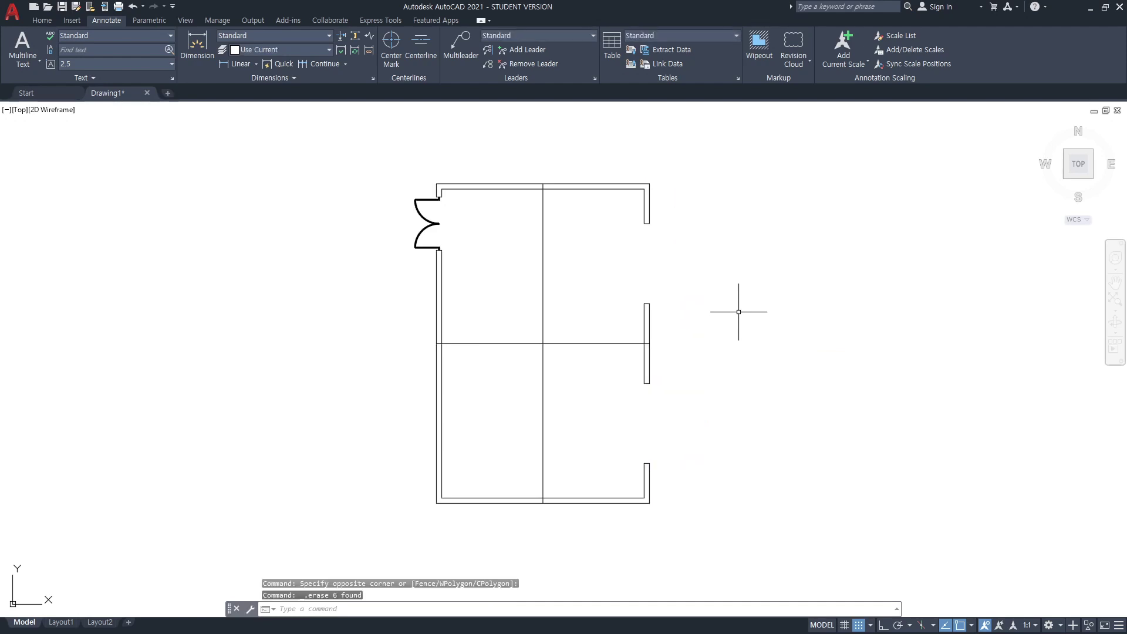
pyautogui.scroll(4, 767, 377)
pyautogui.moveTo(759, 372)
pyautogui.mouseDown(button='middle')
pyautogui.moveTo(664, 367)
pyautogui.moveTo(596, 414)
pyautogui.mouseUp(button='middle')
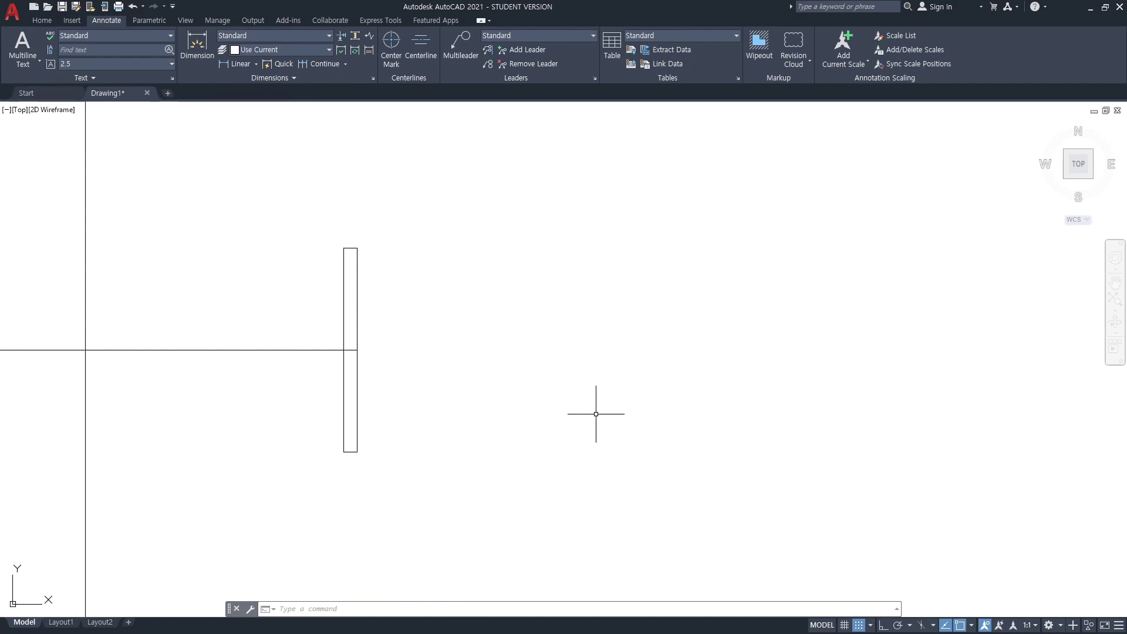
# Draw a rectangle from a picked corner to @5,100 beside the right-wall opening.
pyautogui.write('rec')
pyautogui.press('Return')
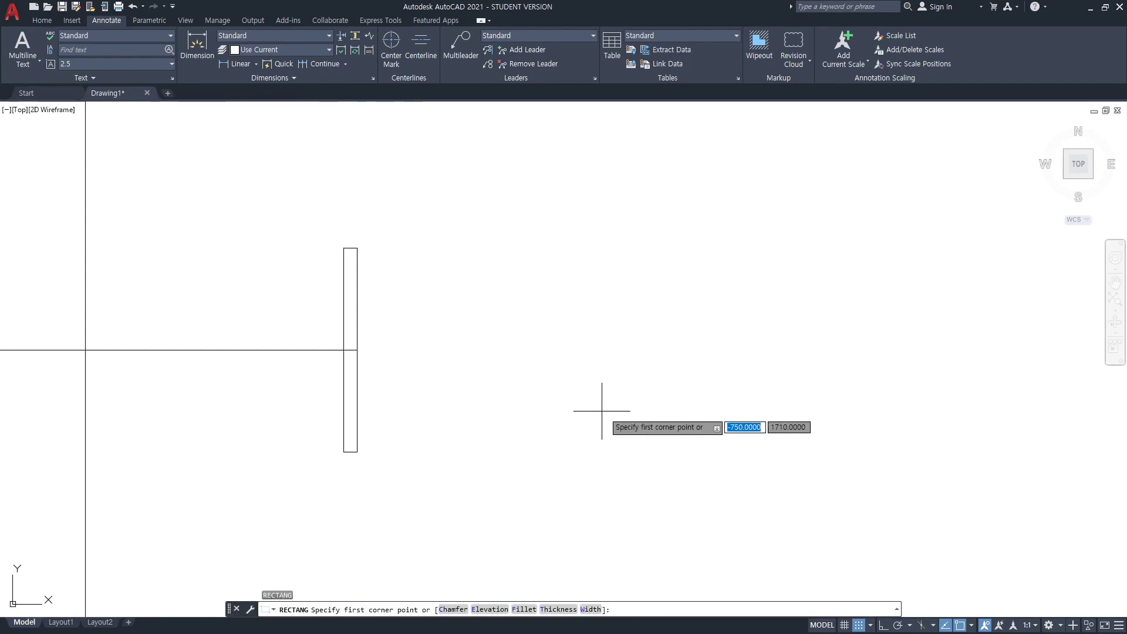
pyautogui.click(568, 445)
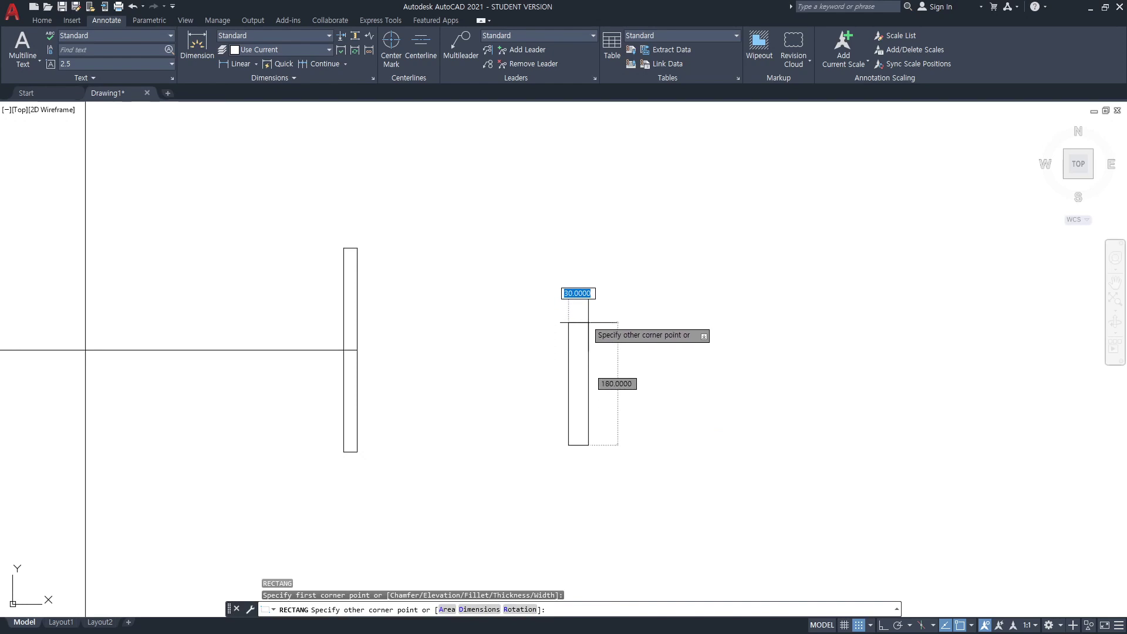
pyautogui.write('@5,100')
pyautogui.press('Return')
pyautogui.scroll(2, 585, 314)
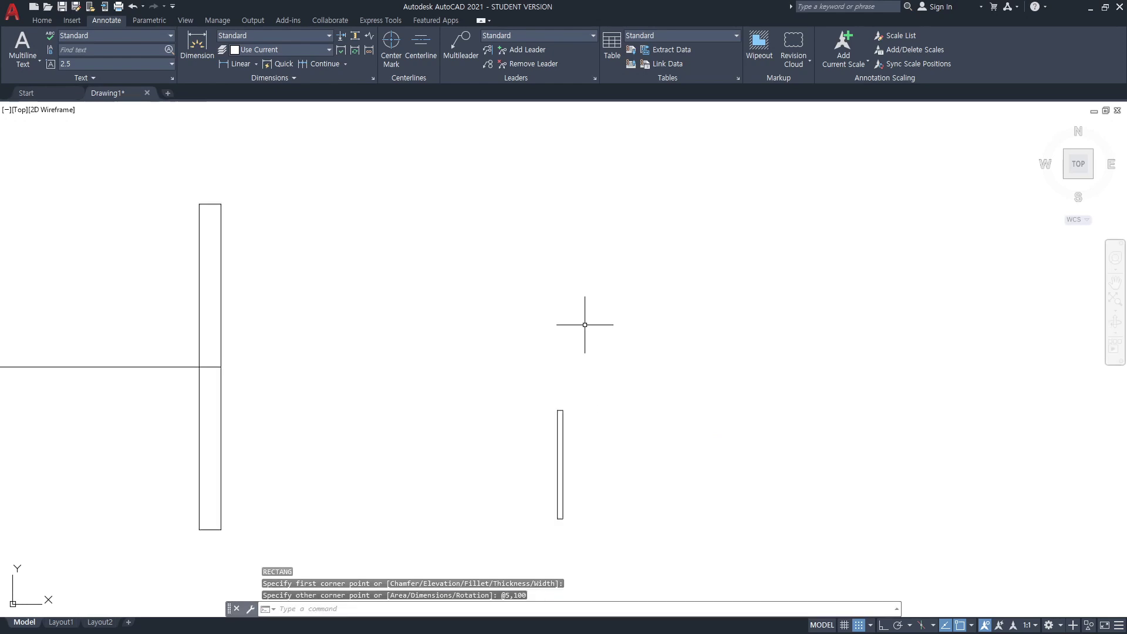
pyautogui.moveTo(578, 431); pyautogui.dragTo(567, 385, button='middle')
pyautogui.scroll(2, 567, 385)
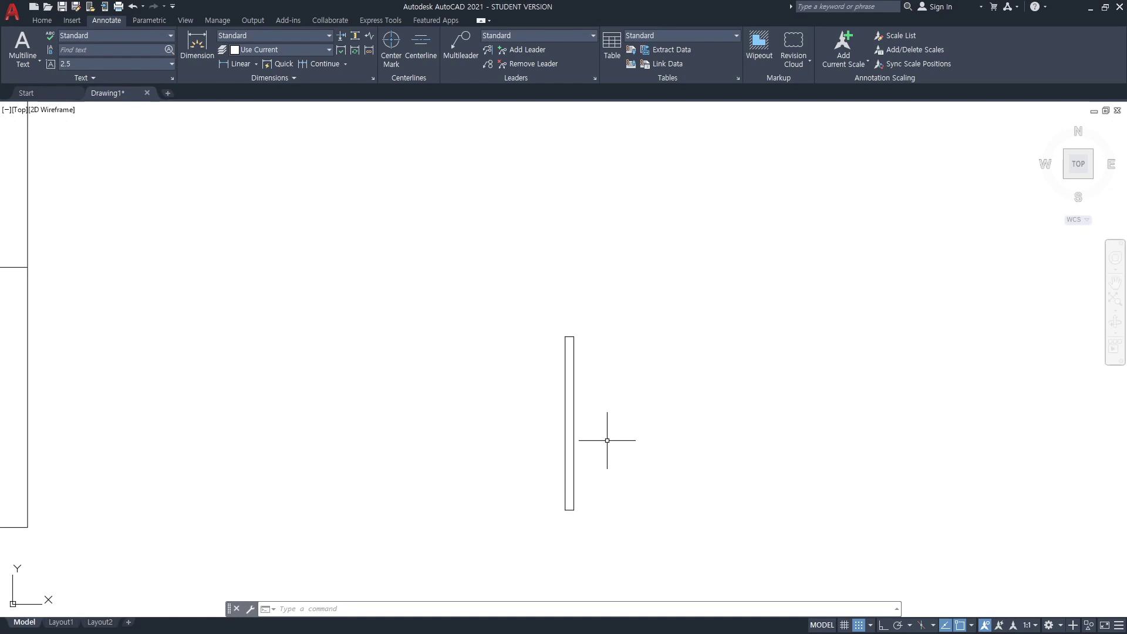
# Give the thin rectangle a polyline width of 5 with PEDIT, then undo it.
pyautogui.write('pe')
pyautogui.press('Return')
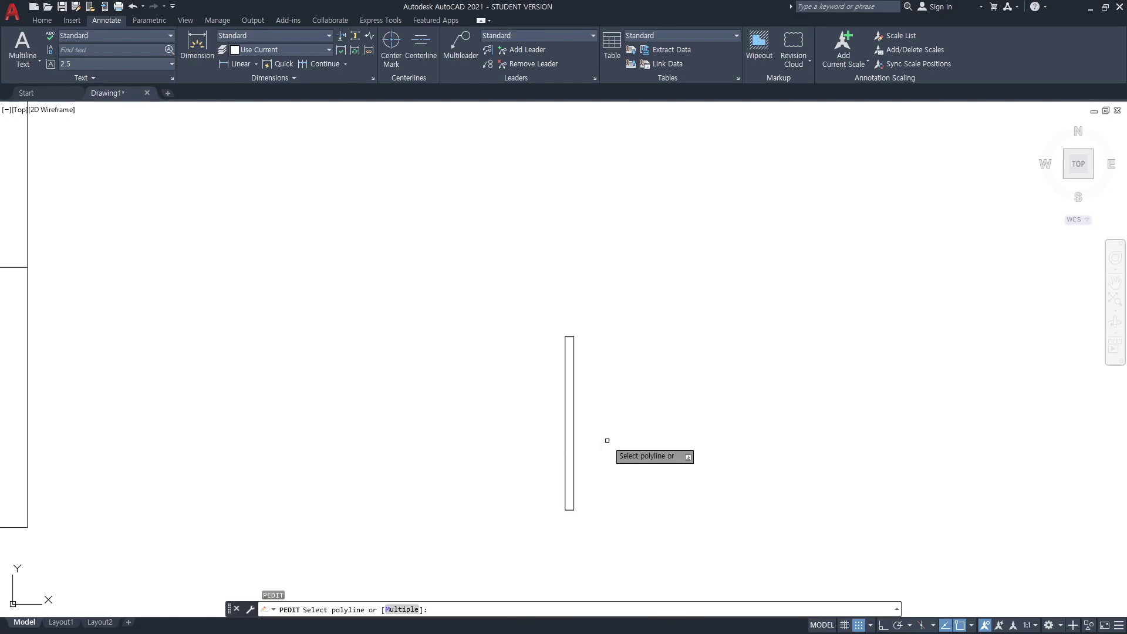
pyautogui.click(573, 451)
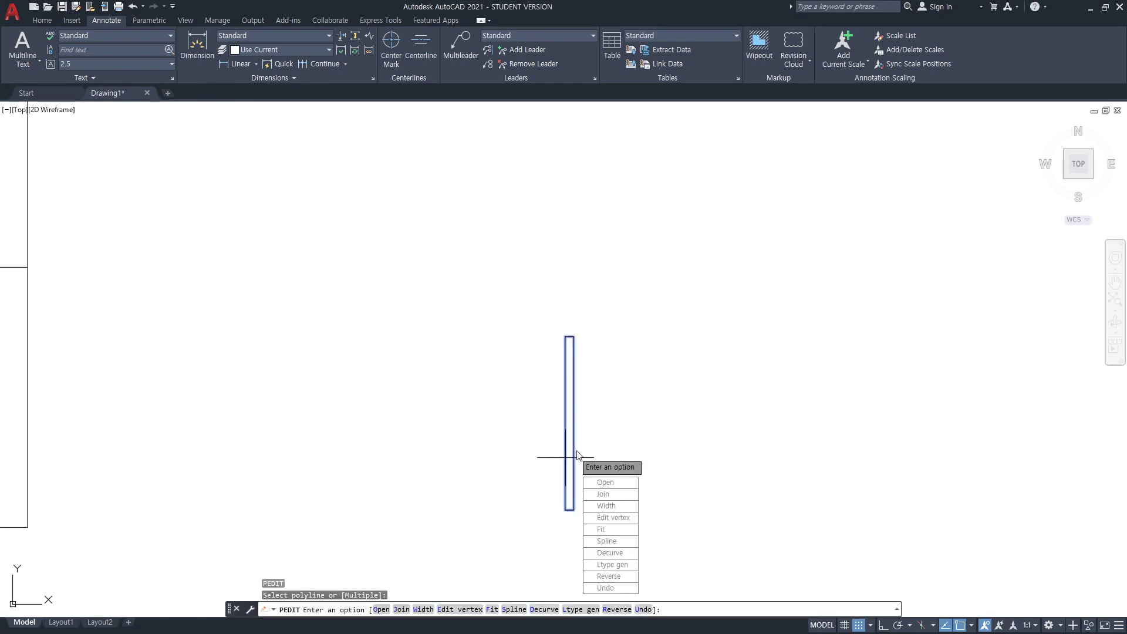
pyautogui.write('w')
pyautogui.press('Return')
pyautogui.write('5')
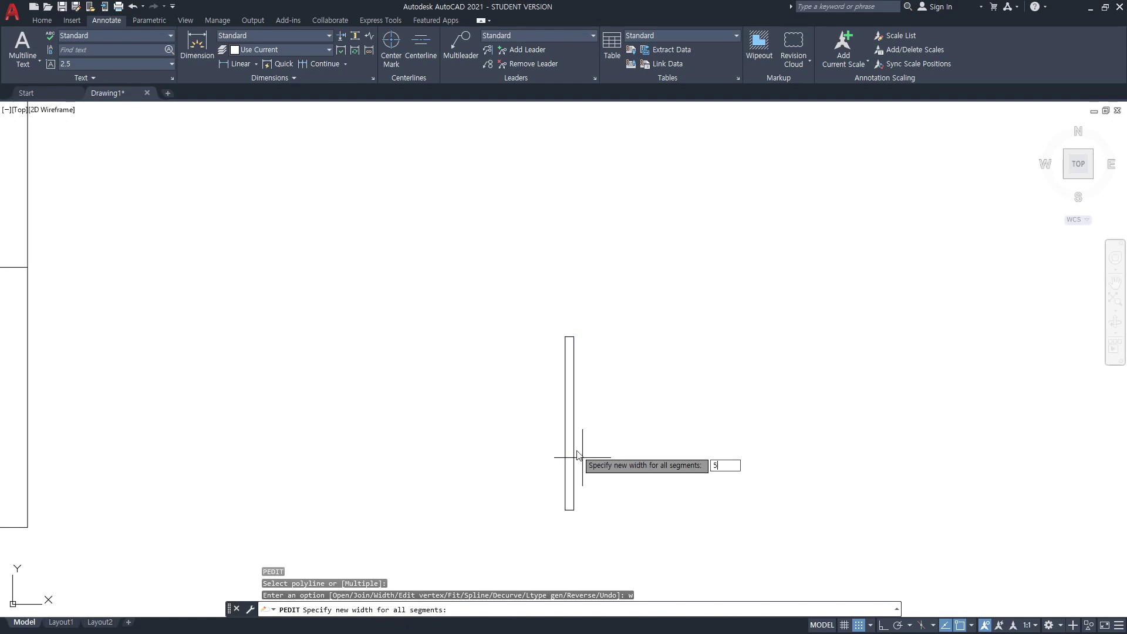
pyautogui.press('Return')
pyautogui.press('Escape')
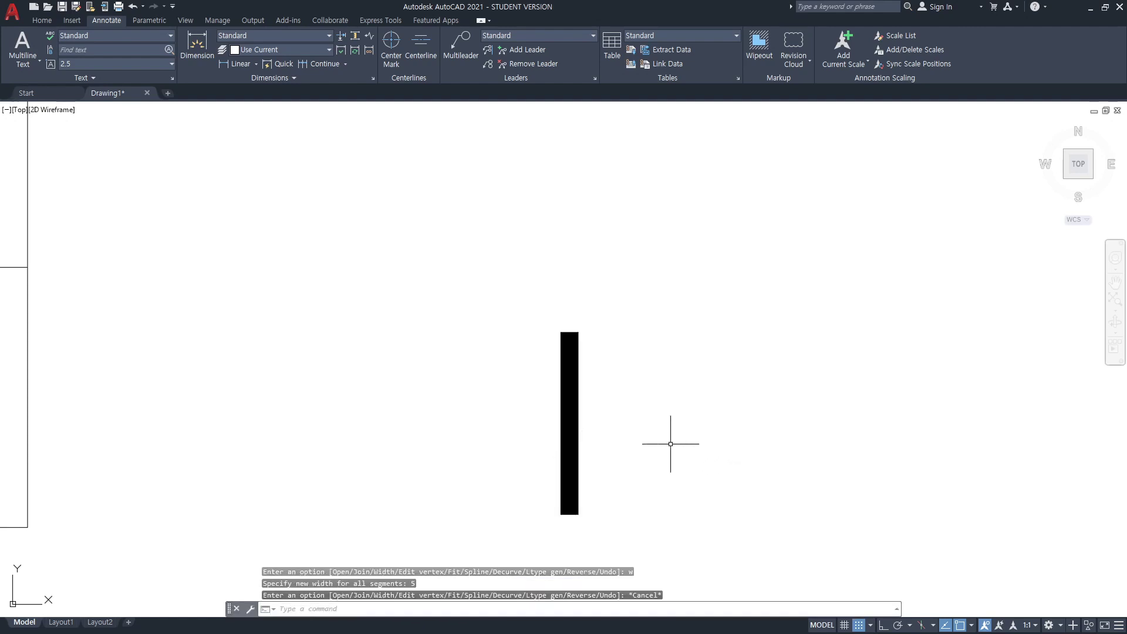
pyautogui.scroll(-2, 669, 442)
pyautogui.scroll(-4, 651, 438)
pyautogui.scroll(4, 642, 442)
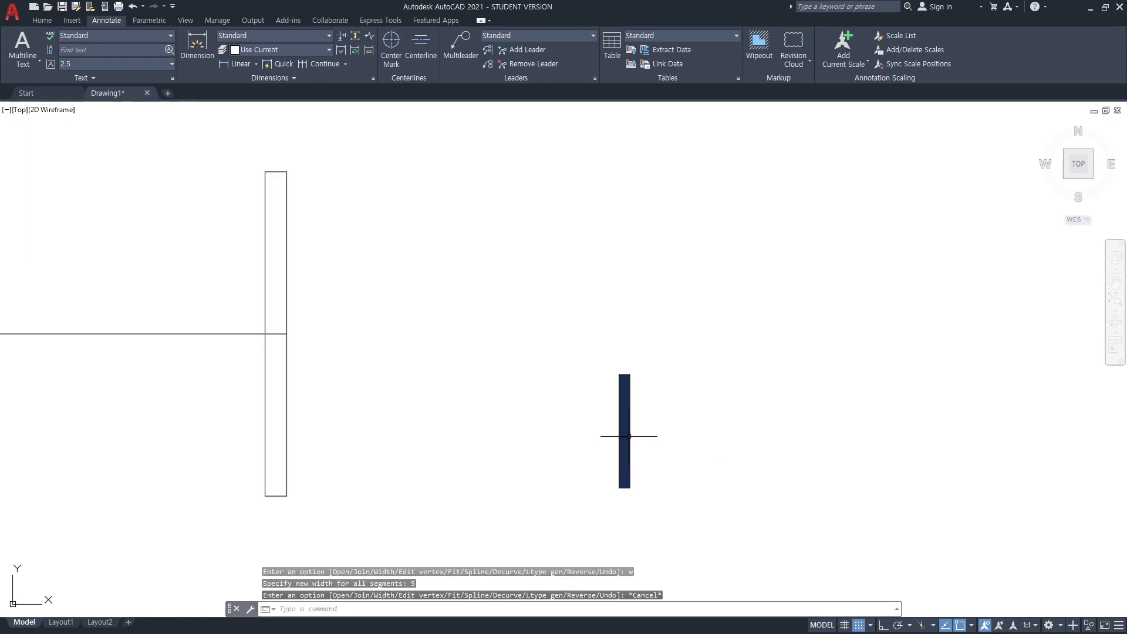
pyautogui.scroll(2, 639, 442)
pyautogui.write('u')
pyautogui.press('Return')
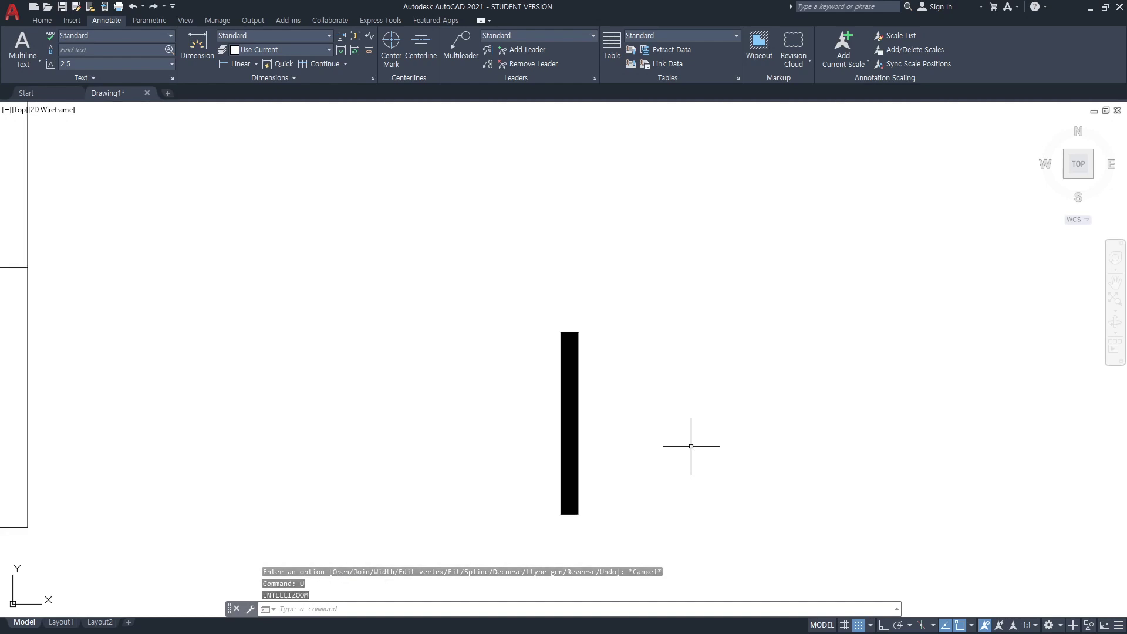
pyautogui.hotkey('ctrl', 'z')
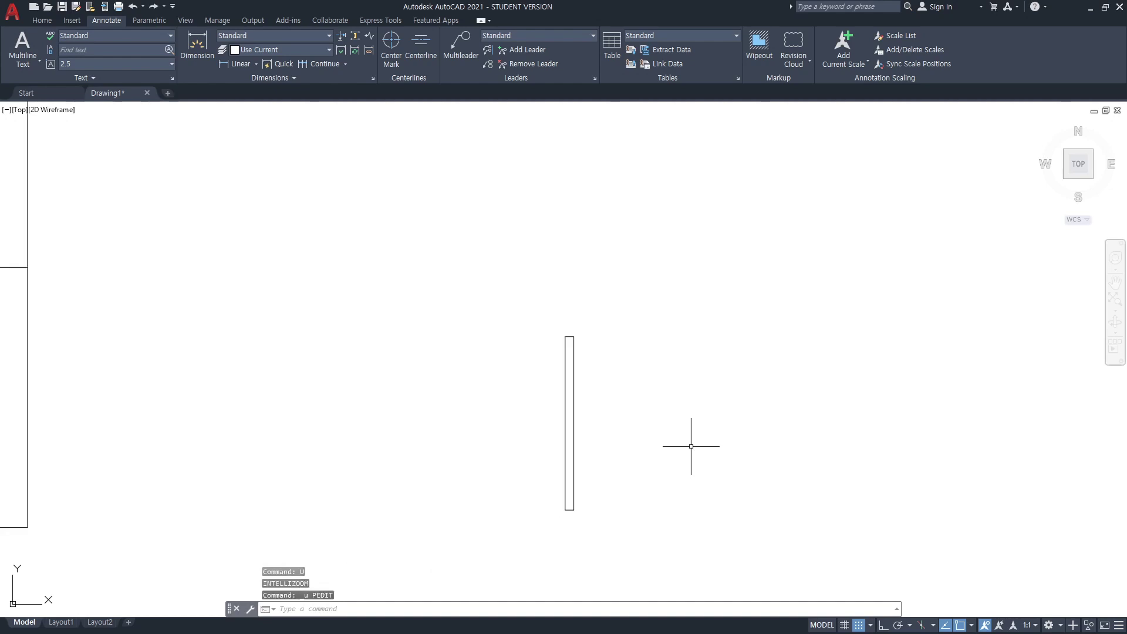
# Set the thin rectangle's polyline width to 2 instead.
pyautogui.write('pe')
pyautogui.press('Return')
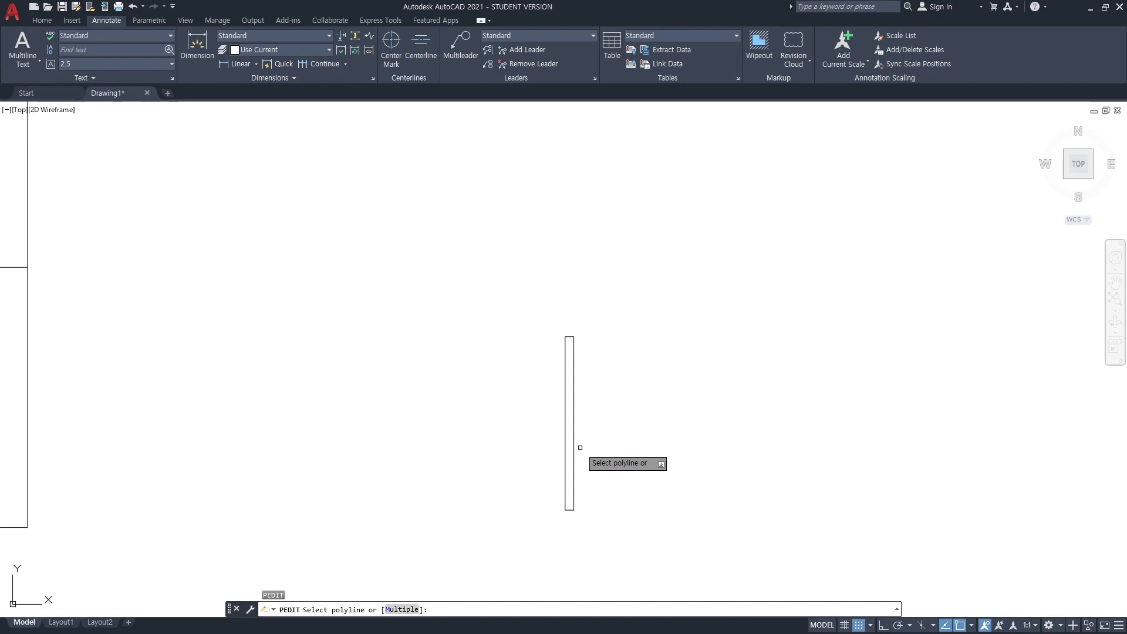
pyautogui.click(574, 457)
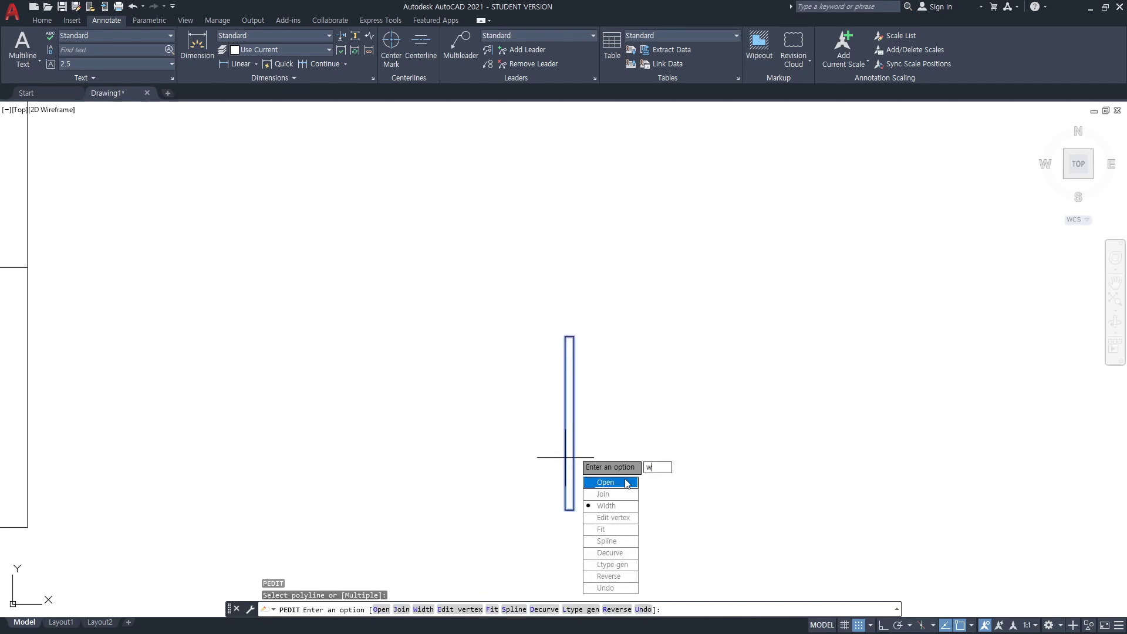
pyautogui.press('Return')
pyautogui.write('2')
pyautogui.press('Return')
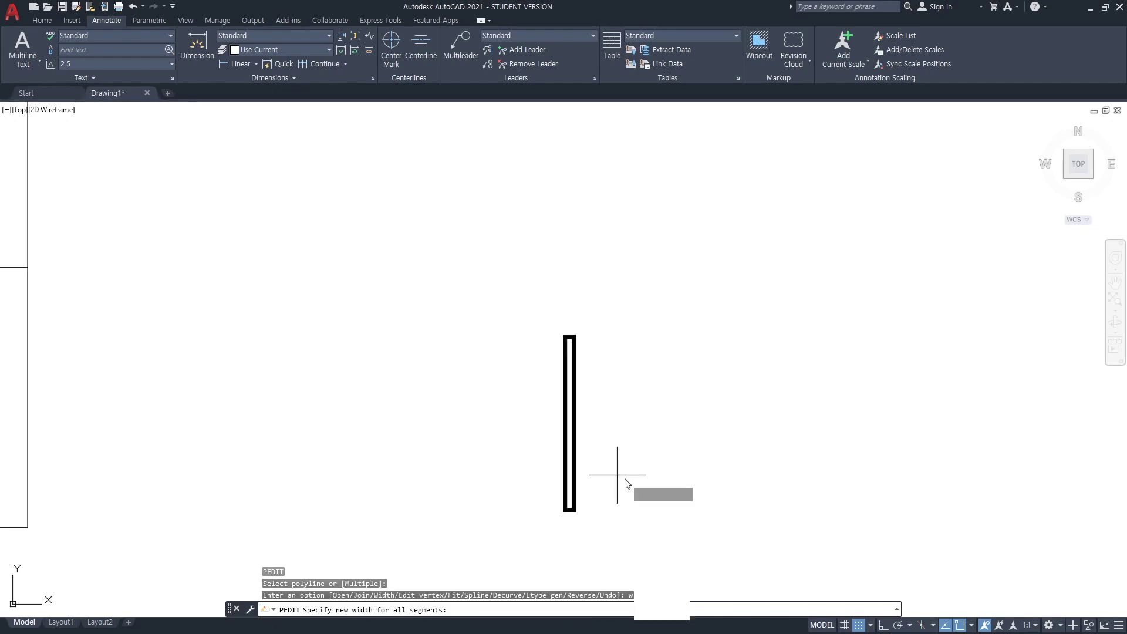
pyautogui.press('Escape')
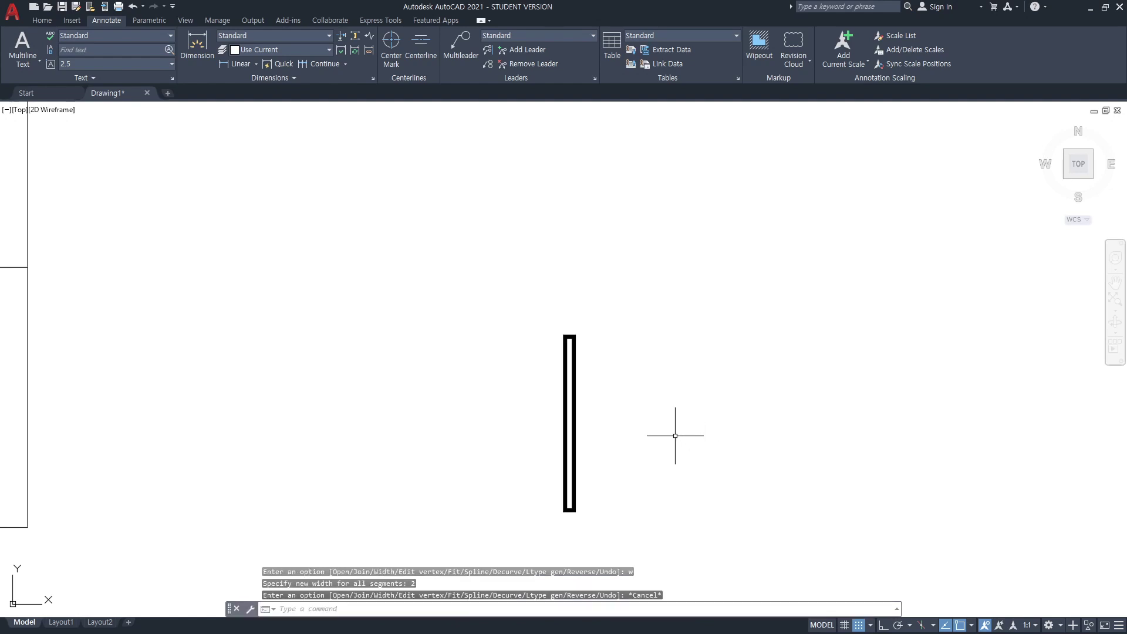
pyautogui.scroll(-1, 674, 436)
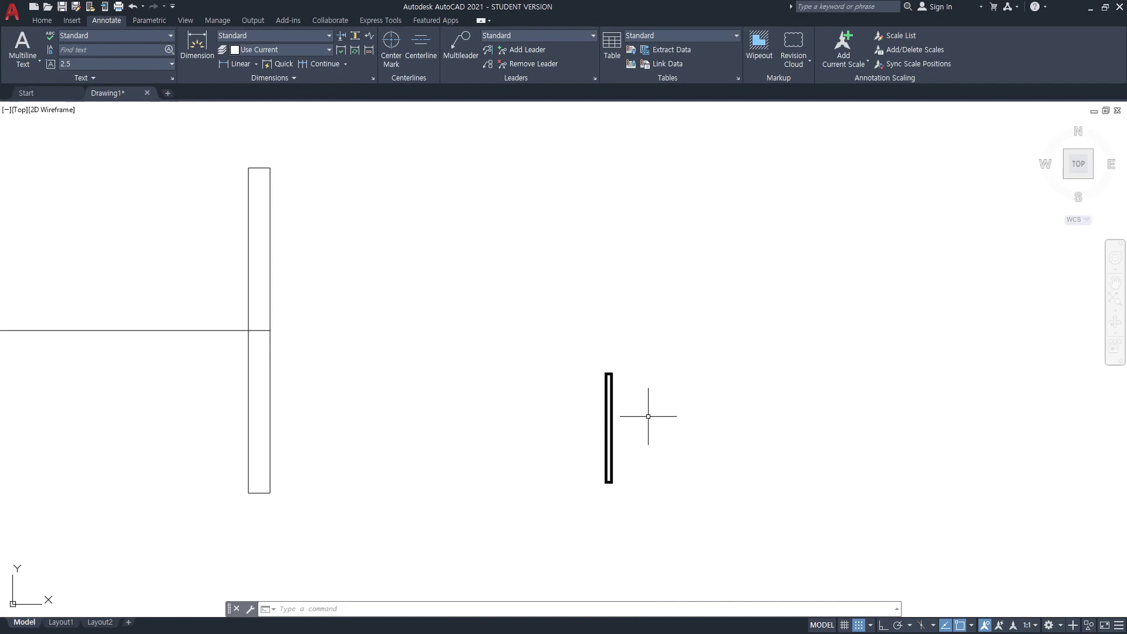
# Copy the bold rectangle from its bottom end, stacking a copy above it.
pyautogui.write('co')
pyautogui.press('Return')
pyautogui.click(612, 471)
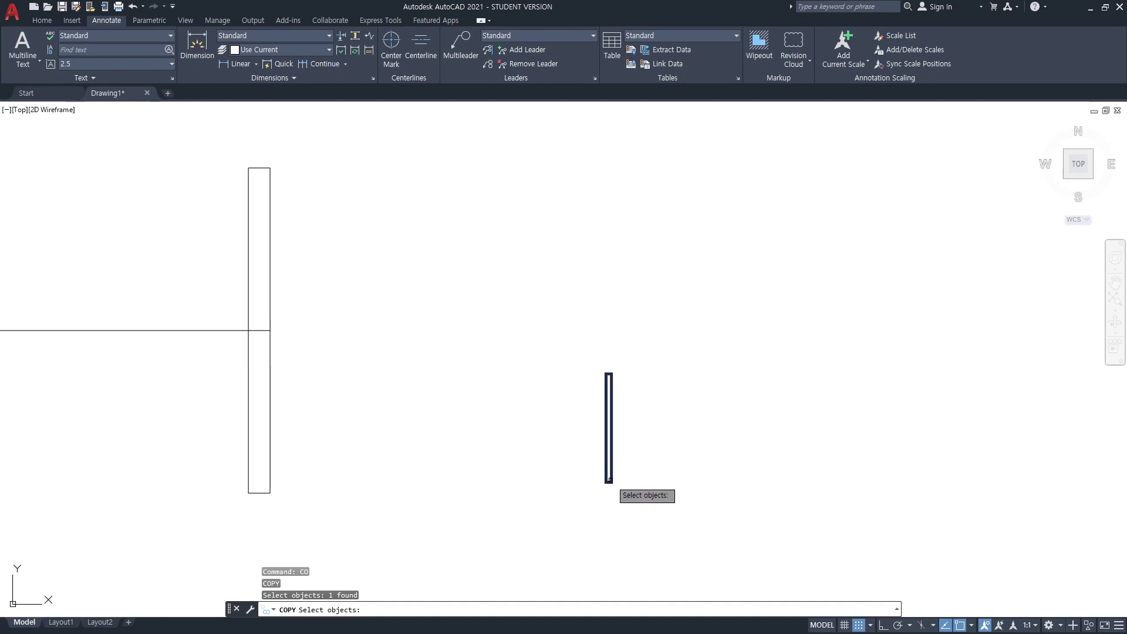
pyautogui.press('Return')
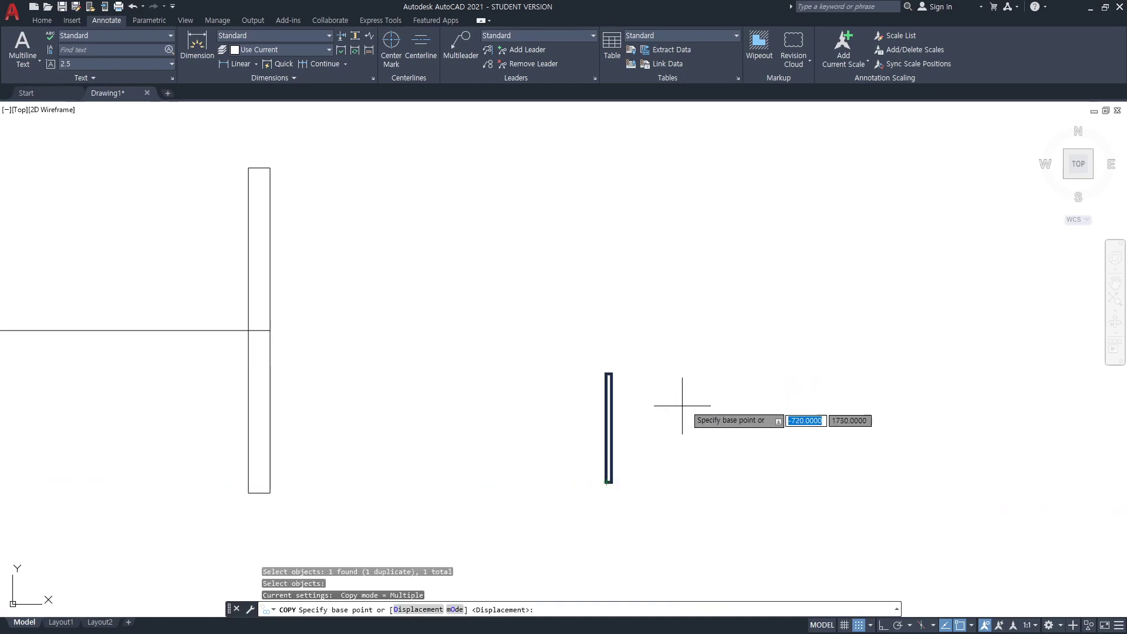
pyautogui.click(611, 482)
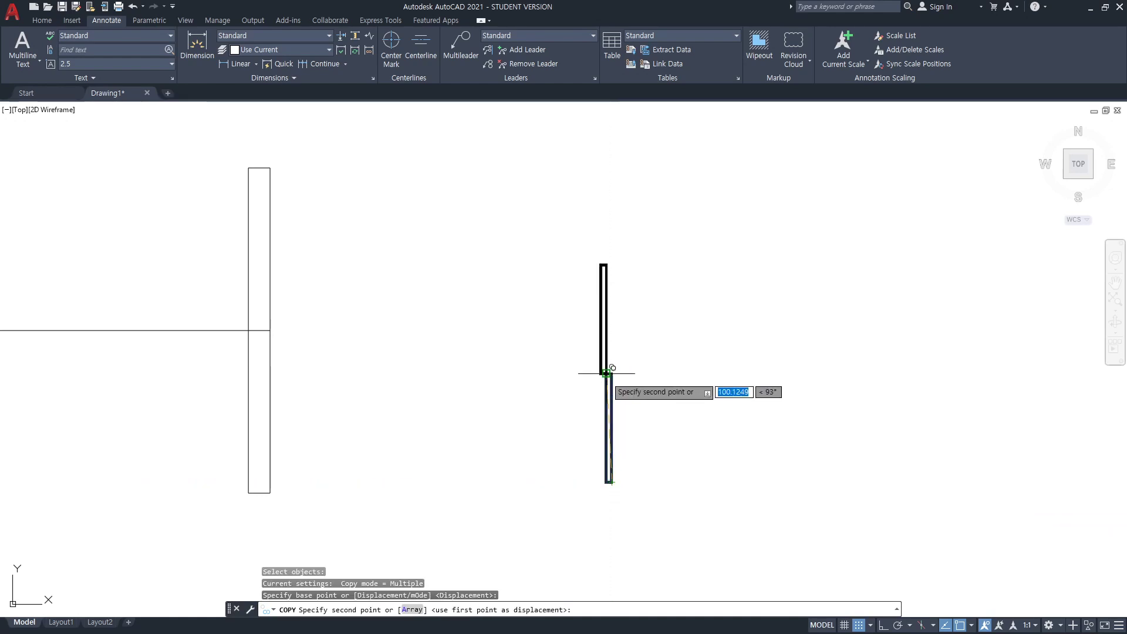
pyautogui.press('Escape')
# Copy the piece again on top to complete the three-piece strip, then check the Word reference.
pyautogui.press('Return')
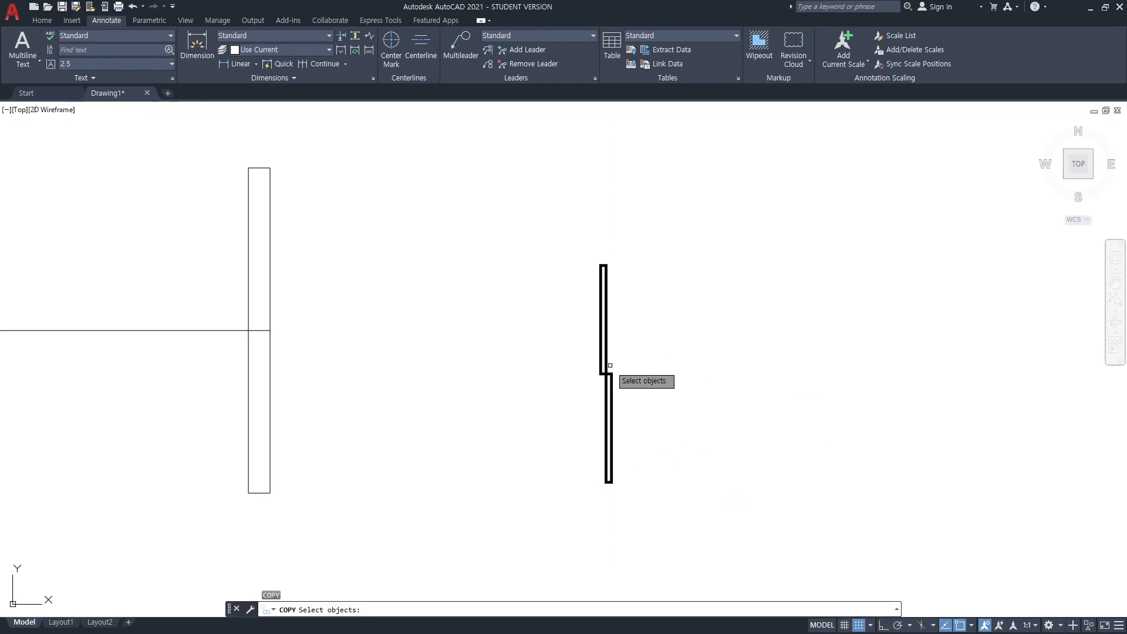
pyautogui.press('Return')
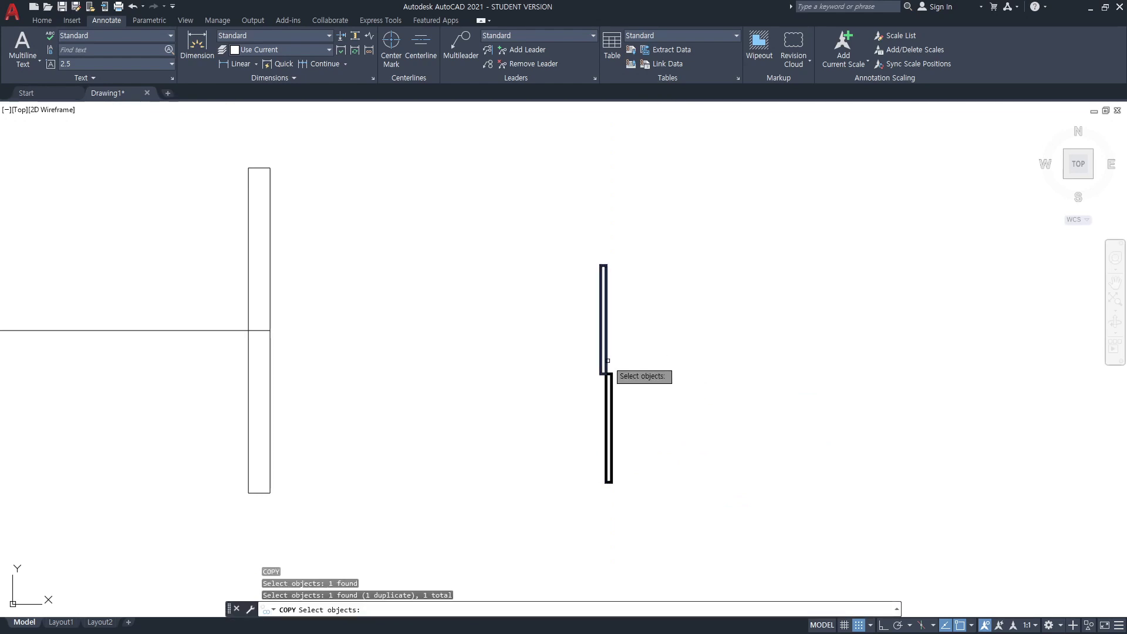
pyautogui.click(606, 373)
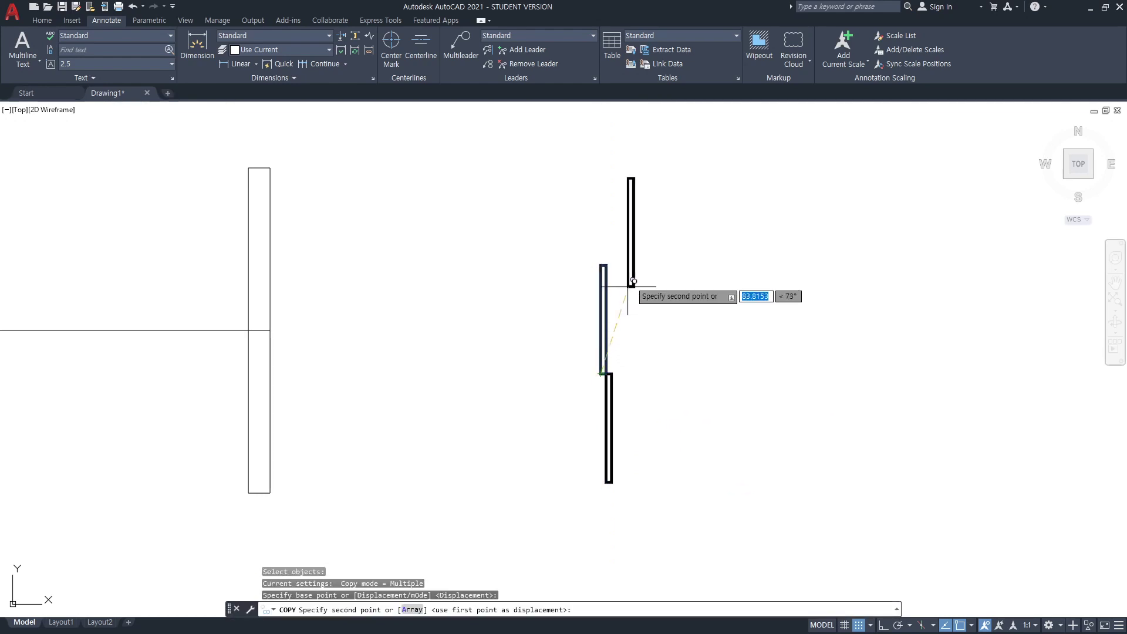
pyautogui.click(605, 265)
pyautogui.press('Escape')
pyautogui.hotkey('alt', 'Tab')
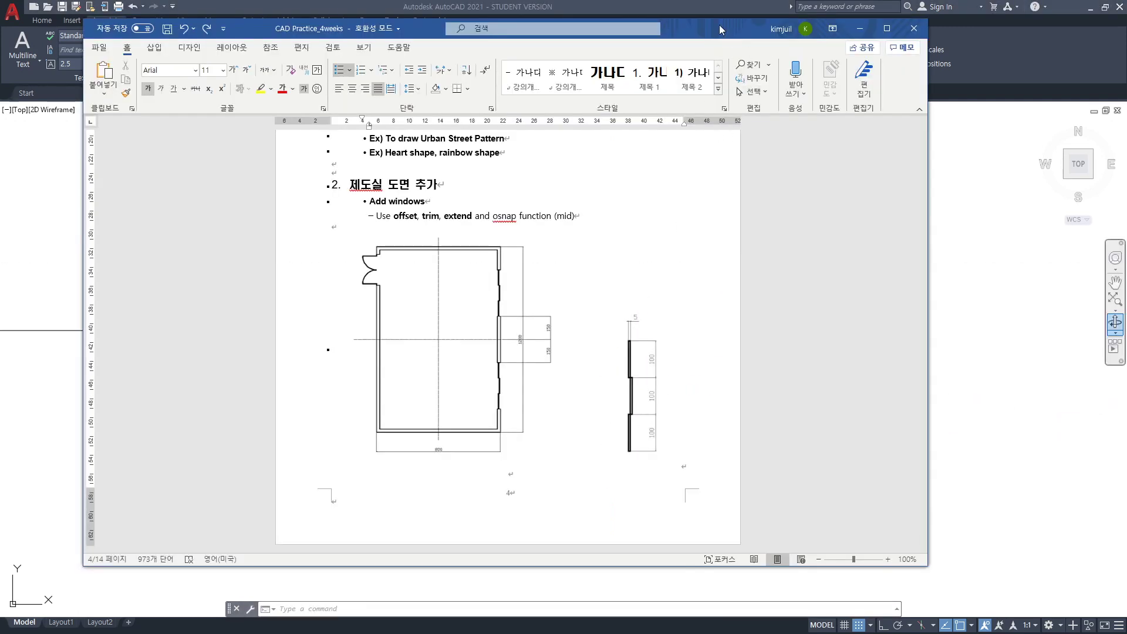
pyautogui.click(859, 29)
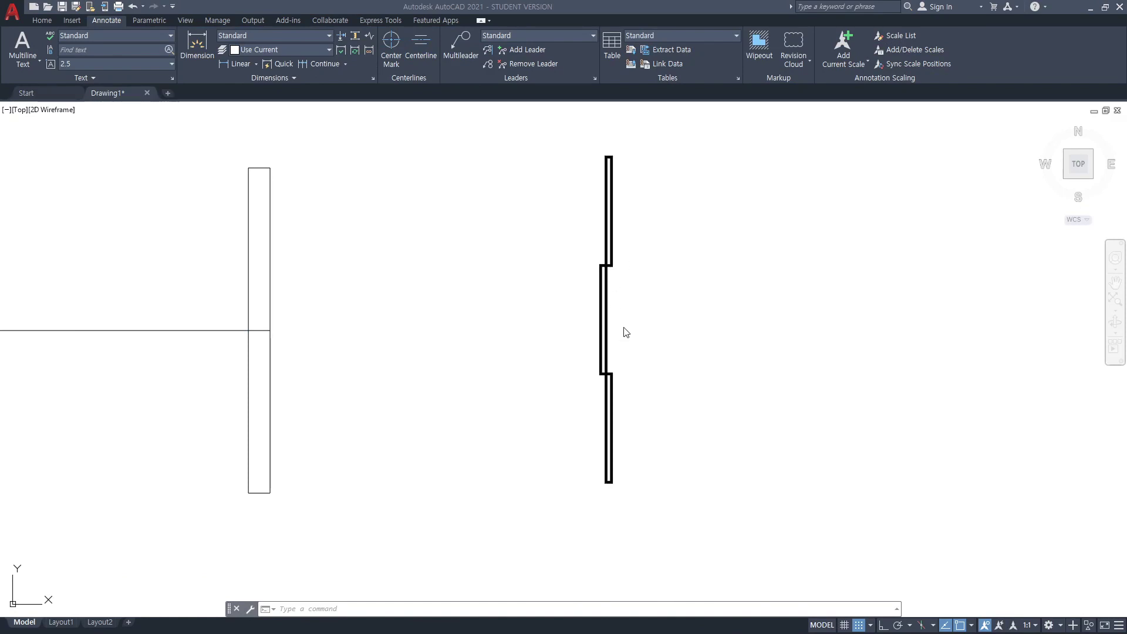
# Move the strip's middle bold rectangle slightly right from its bottom corner.
pyautogui.write('m')
pyautogui.press('Return')
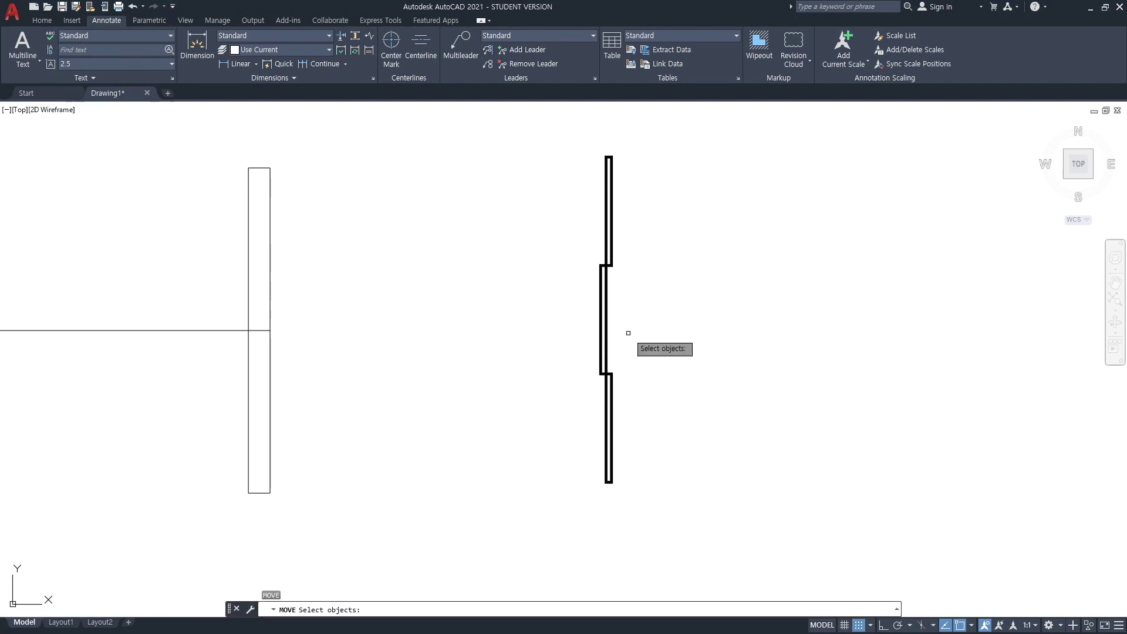
pyautogui.click(612, 331)
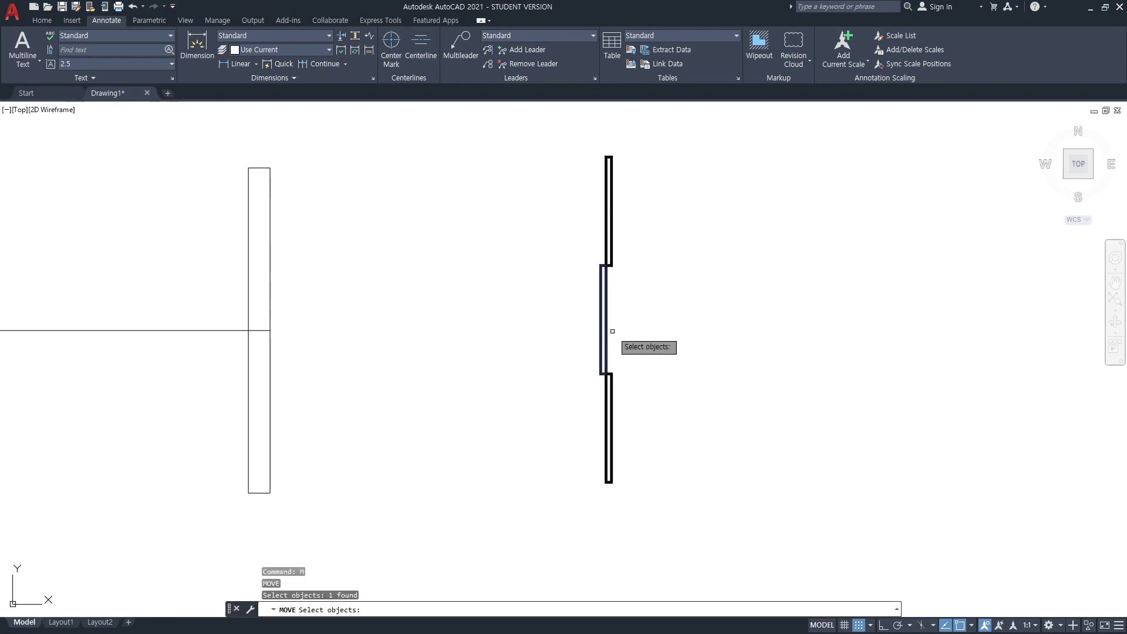
pyautogui.press('Return')
pyautogui.click(599, 373)
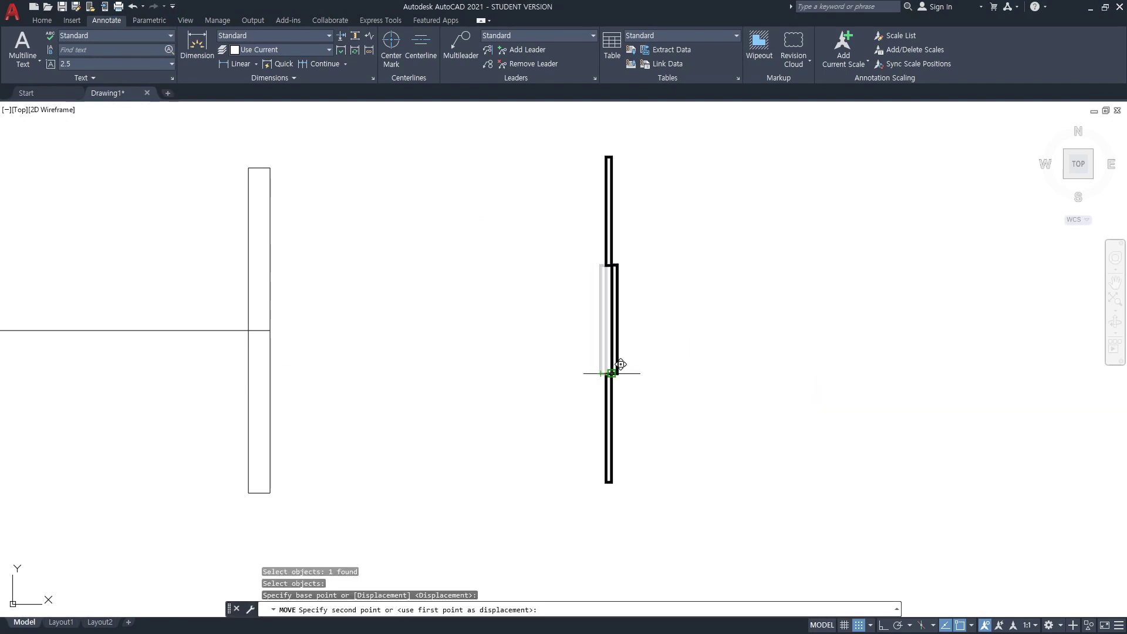
pyautogui.press('Escape')
pyautogui.scroll(-3, 654, 346)
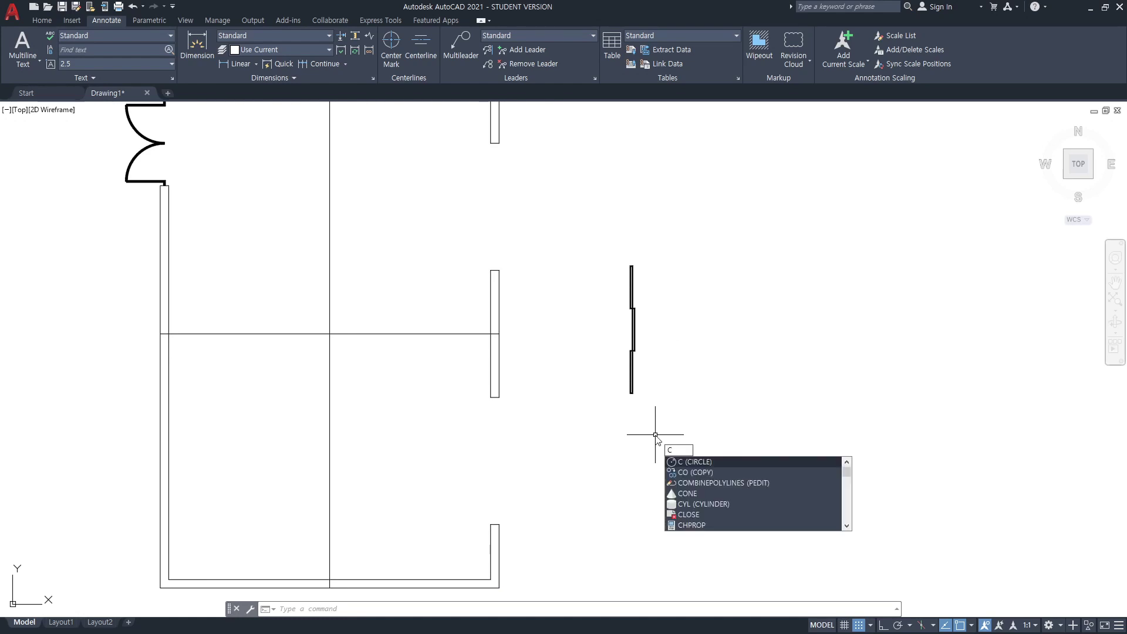
# Copy the three-piece window strip into the upper and lower right-wall openings.
pyautogui.write('o')
pyautogui.press('Return')
pyautogui.moveTo(658, 338); pyautogui.dragTo(710, 362, button='middle')
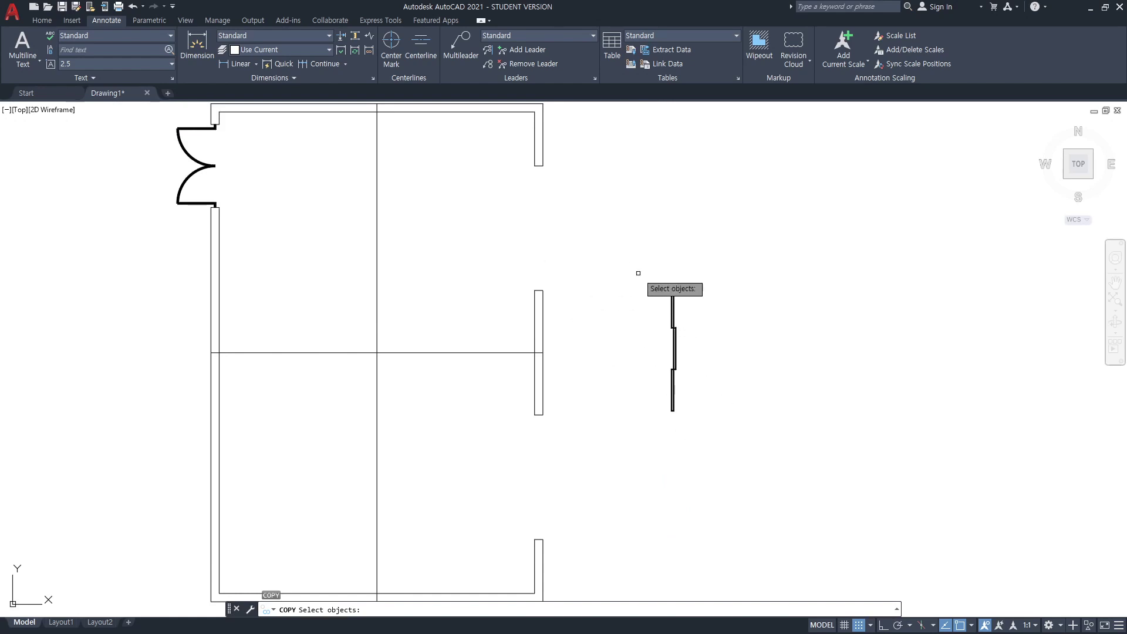
pyautogui.click(627, 253)
pyautogui.click(737, 457)
pyautogui.scroll(3, 714, 438)
pyautogui.scroll(2, 714, 437)
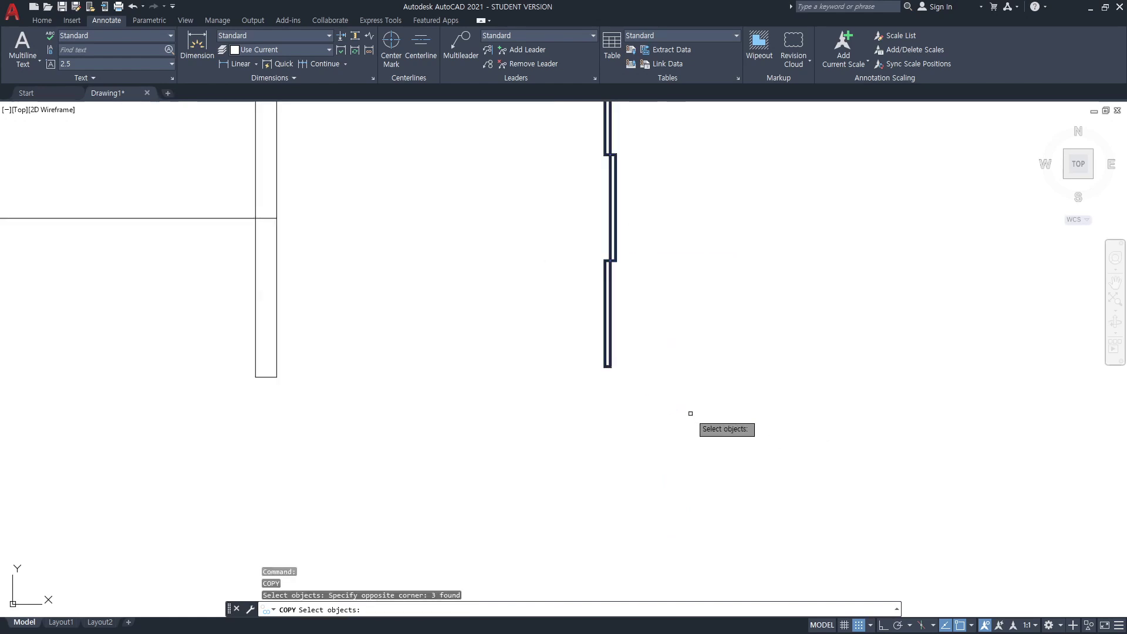
pyautogui.press('Return')
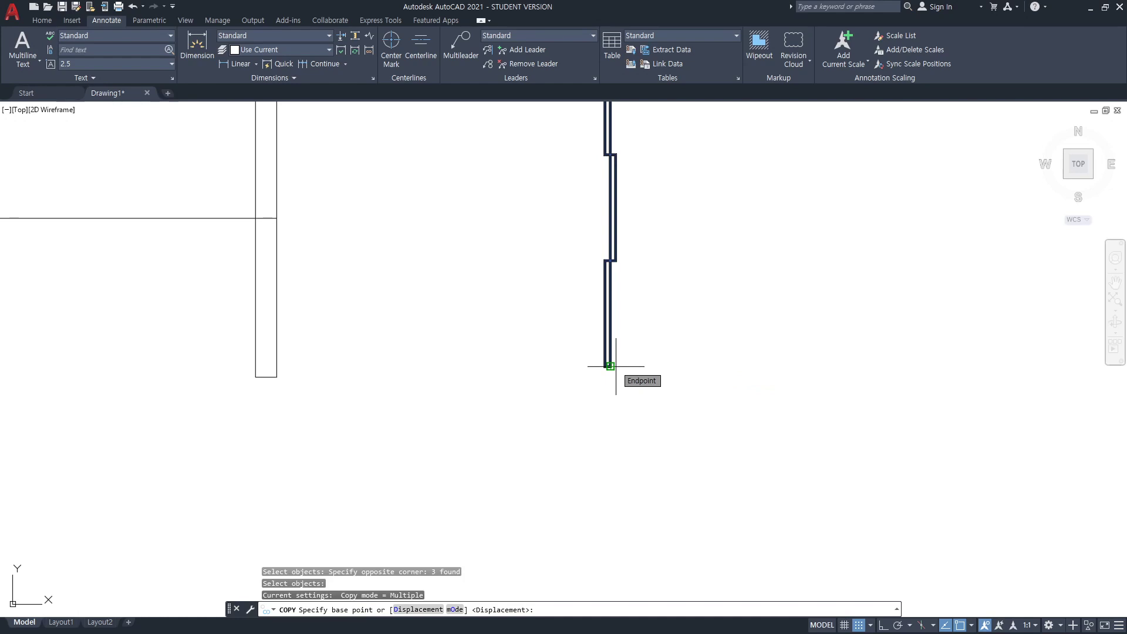
pyautogui.click(610, 367)
pyautogui.scroll(-4, 550, 411)
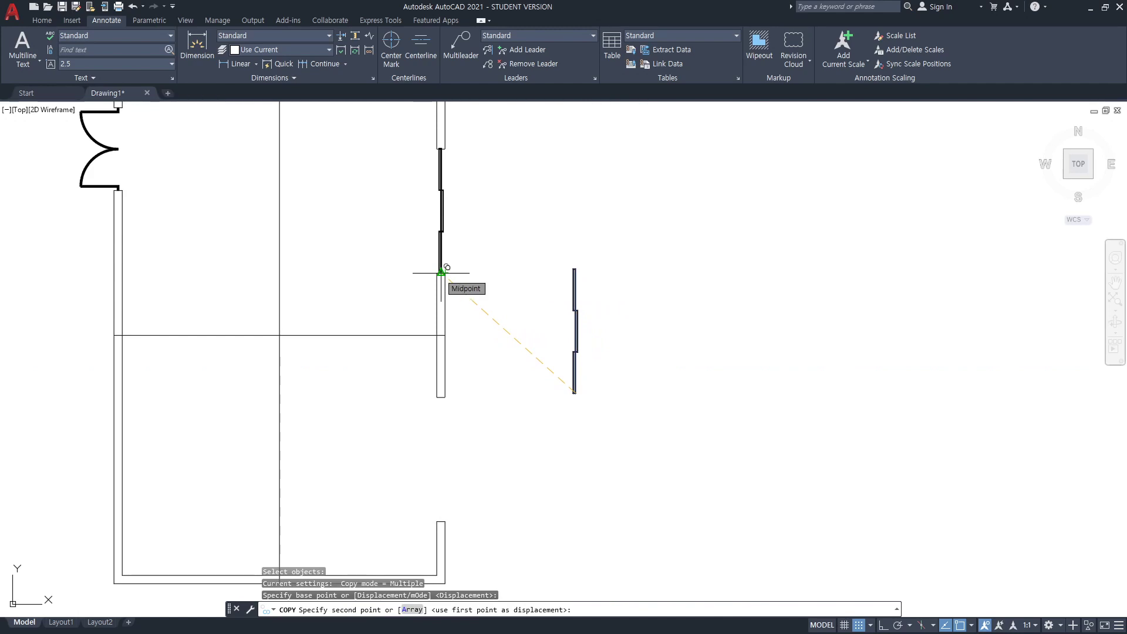
pyautogui.click(440, 272)
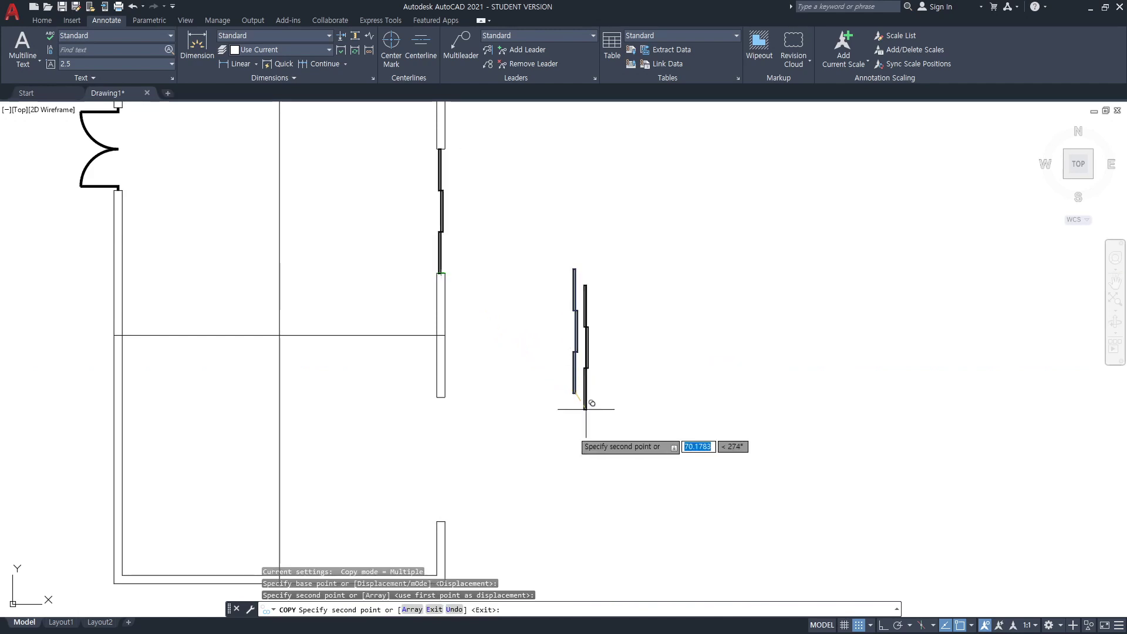
pyautogui.click(446, 521)
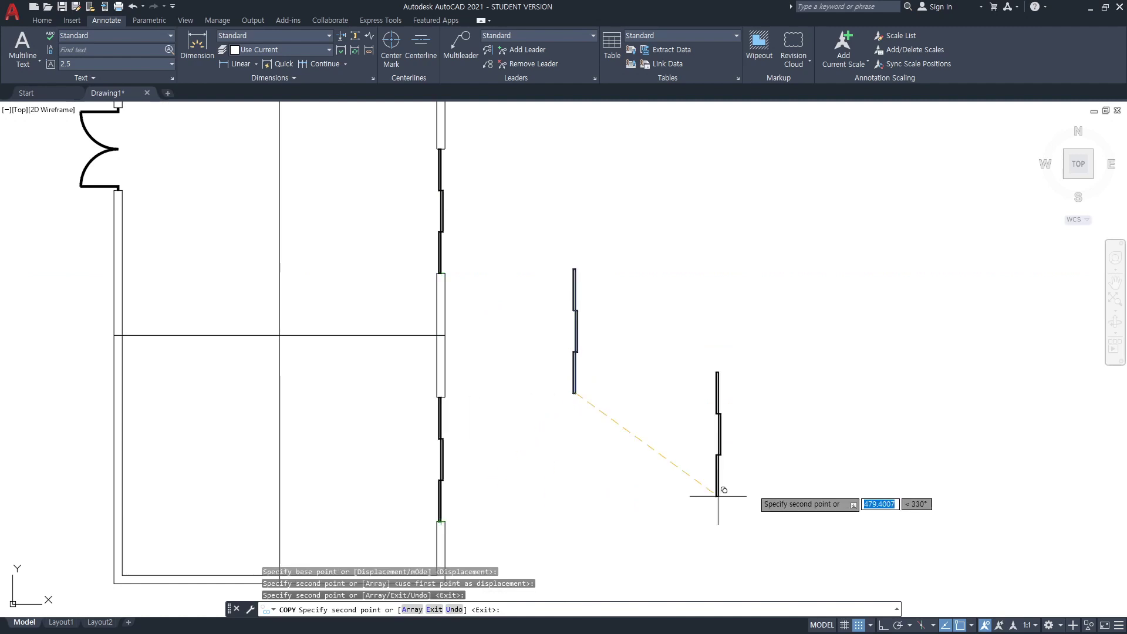
pyautogui.press('Escape')
# Delete the loose original strip and zoom to the extents of the plan.
pyautogui.moveTo(680, 459); pyautogui.dragTo(578, 315)
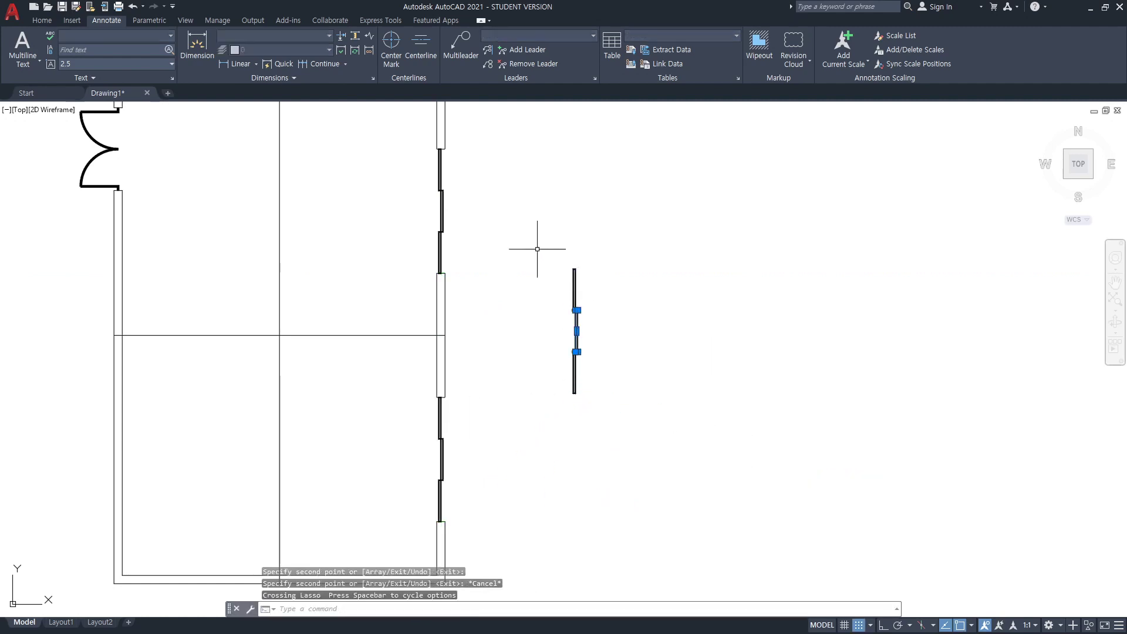
pyautogui.press('Escape')
pyautogui.click(531, 229)
pyautogui.click(630, 434)
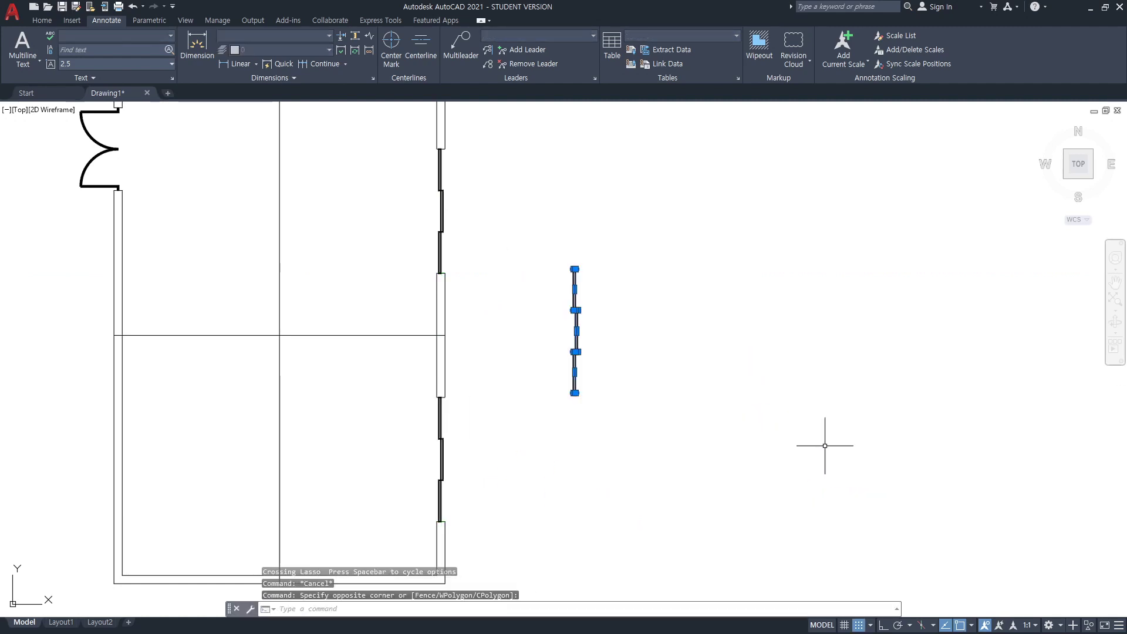
pyautogui.press('Delete')
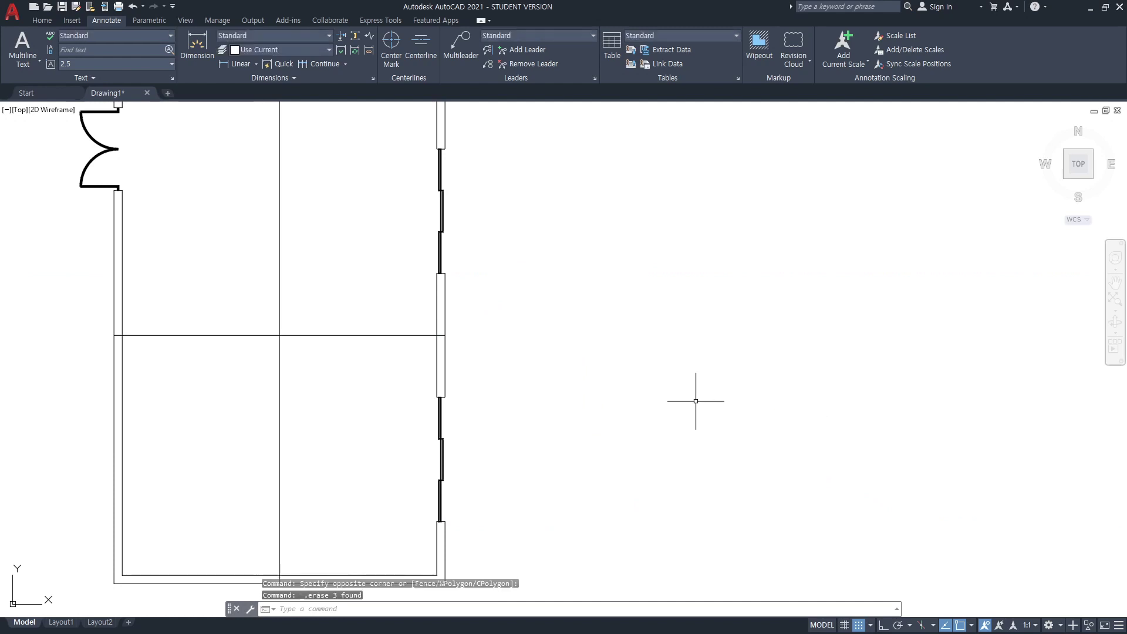
pyautogui.scroll(-2, 694, 395)
pyautogui.moveTo(631, 377); pyautogui.dragTo(754, 357, button='middle')
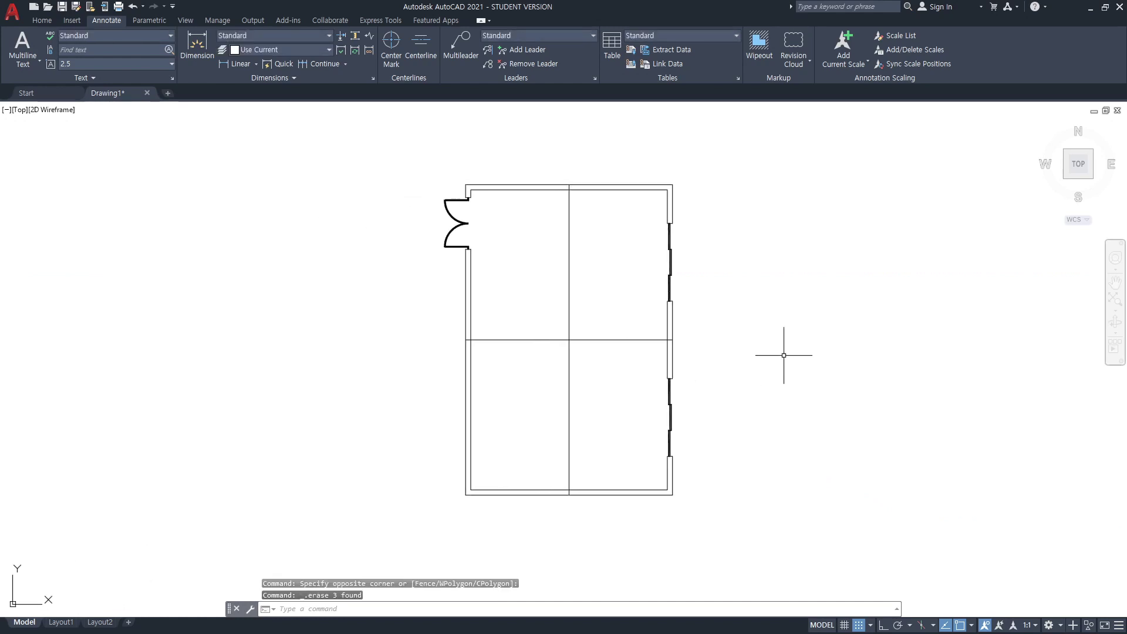
pyautogui.write('x')
pyautogui.press('Return')
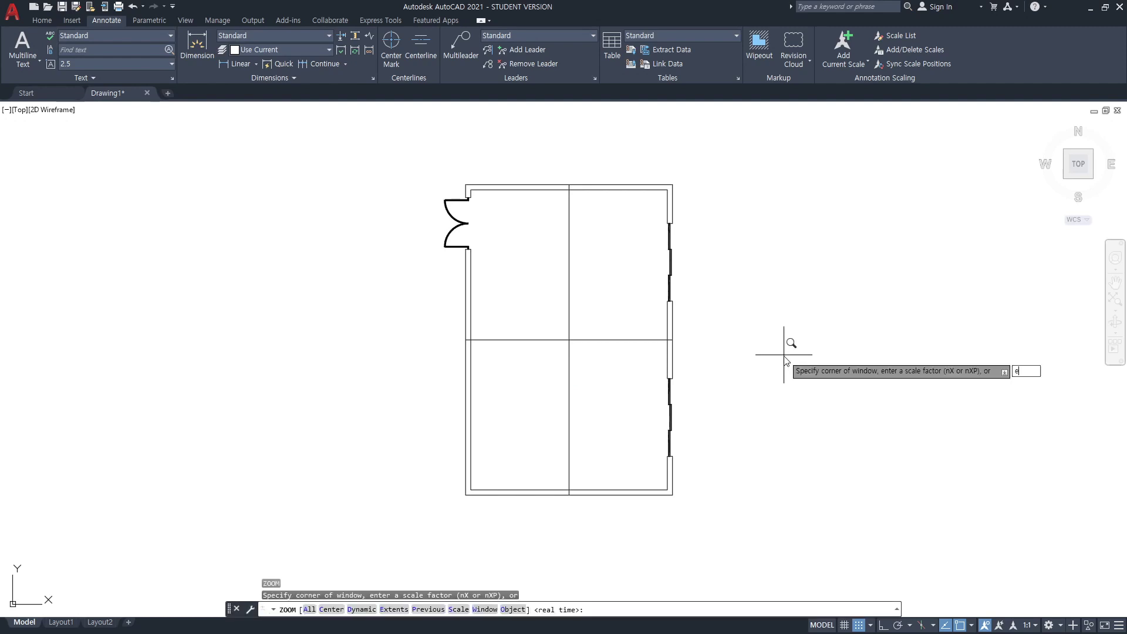
pyautogui.press('Return')
pyautogui.moveTo(784, 355); pyautogui.dragTo(791, 345)
pyautogui.write('e')
pyautogui.press('Return')
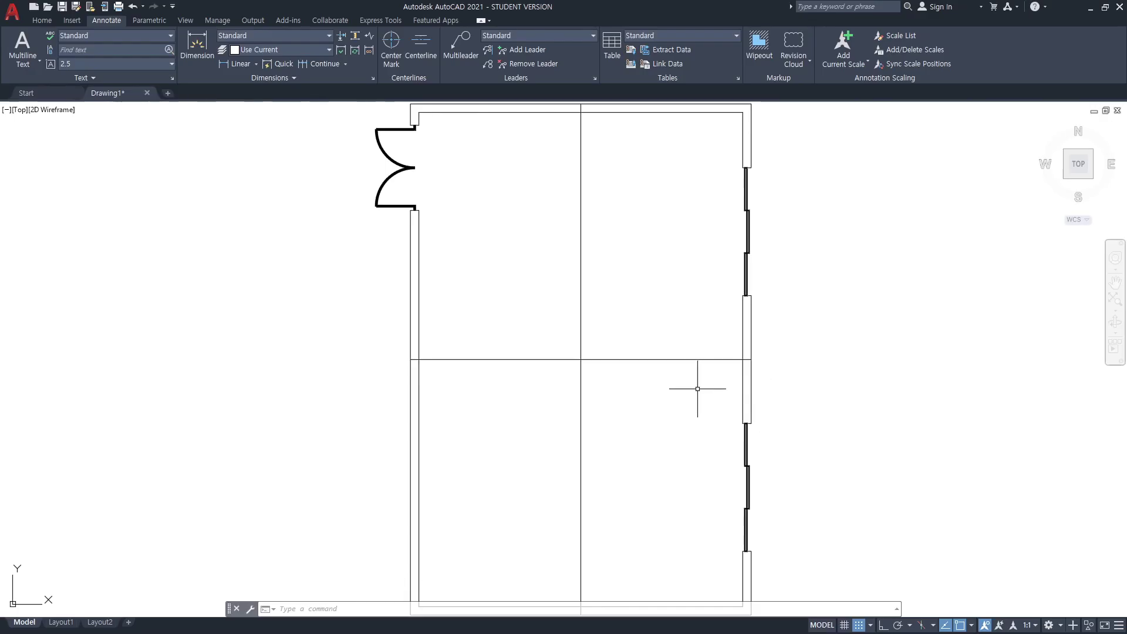
pyautogui.scroll(-4, 694, 385)
pyautogui.scroll(4, 679, 382)
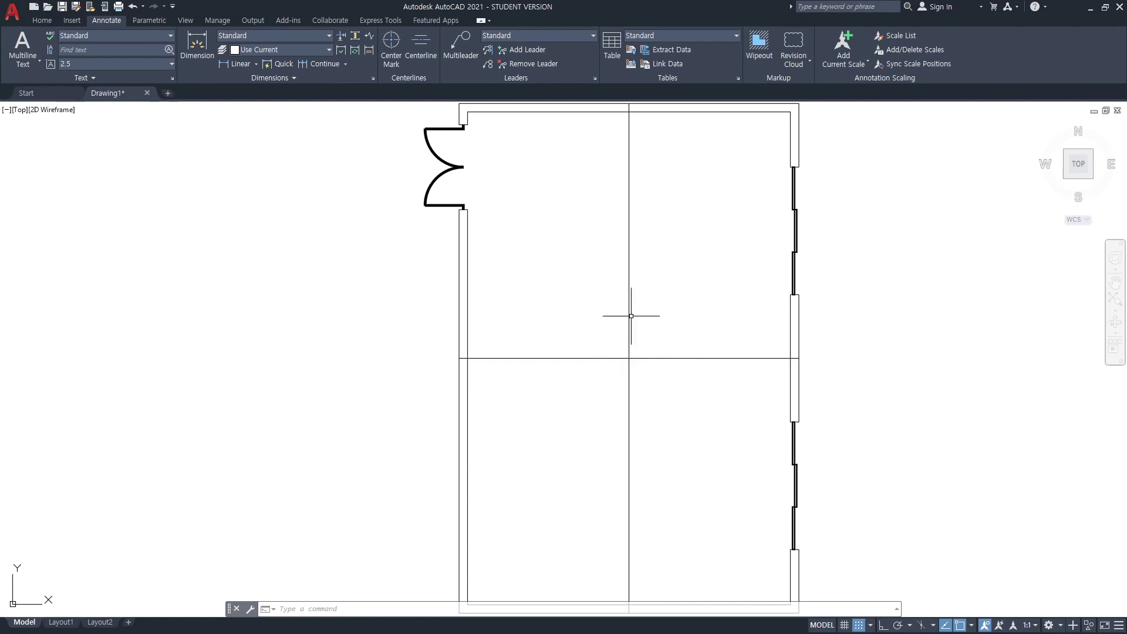
# Crossing-select both room centre lines and browse the Home tab's Properties linetype list.
pyautogui.click(665, 403)
pyautogui.click(619, 343)
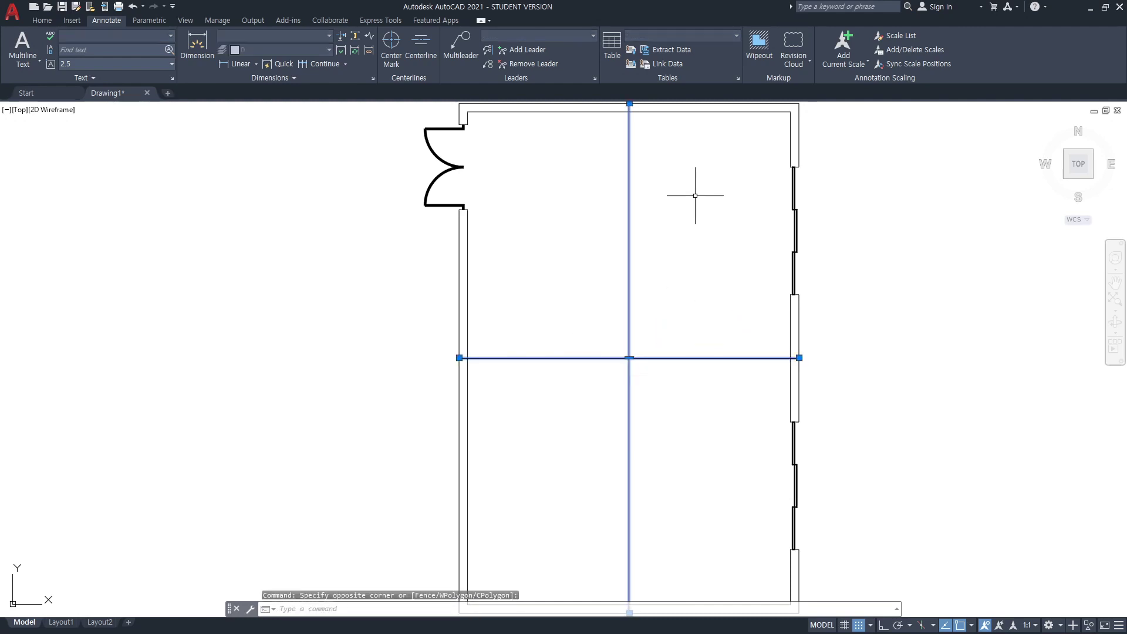
pyautogui.click(41, 20)
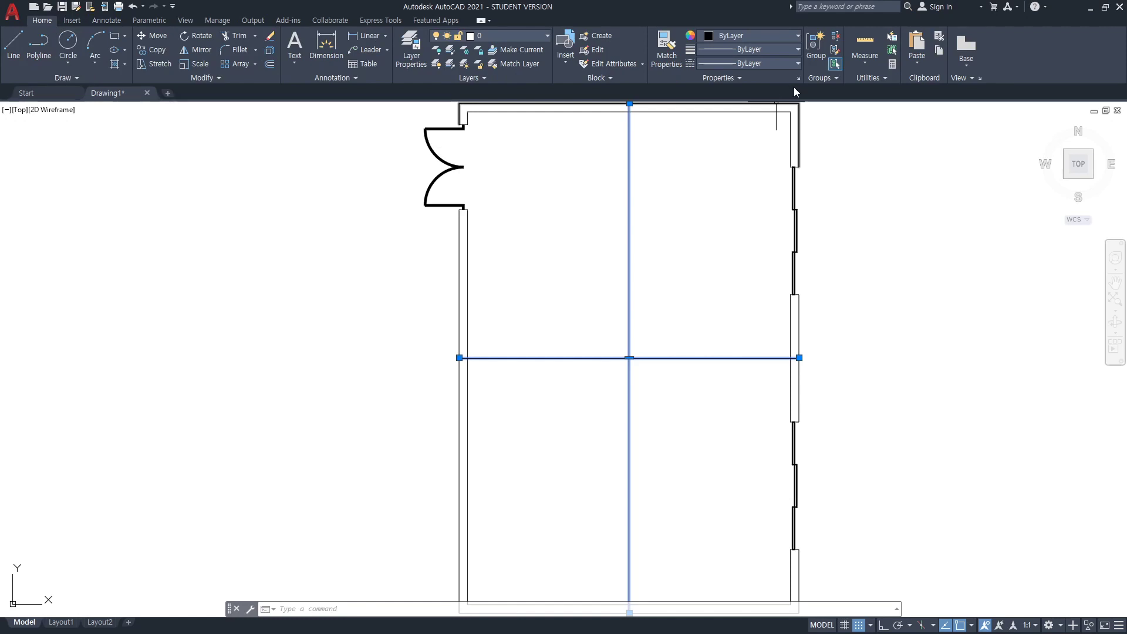
pyautogui.click(797, 63)
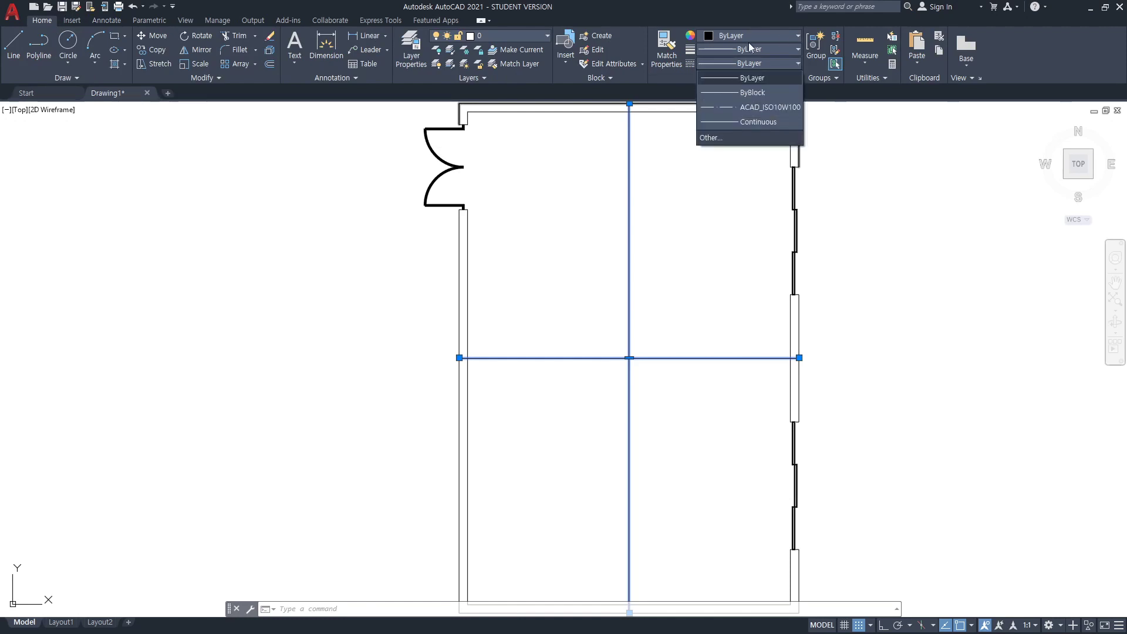
pyautogui.click(738, 19)
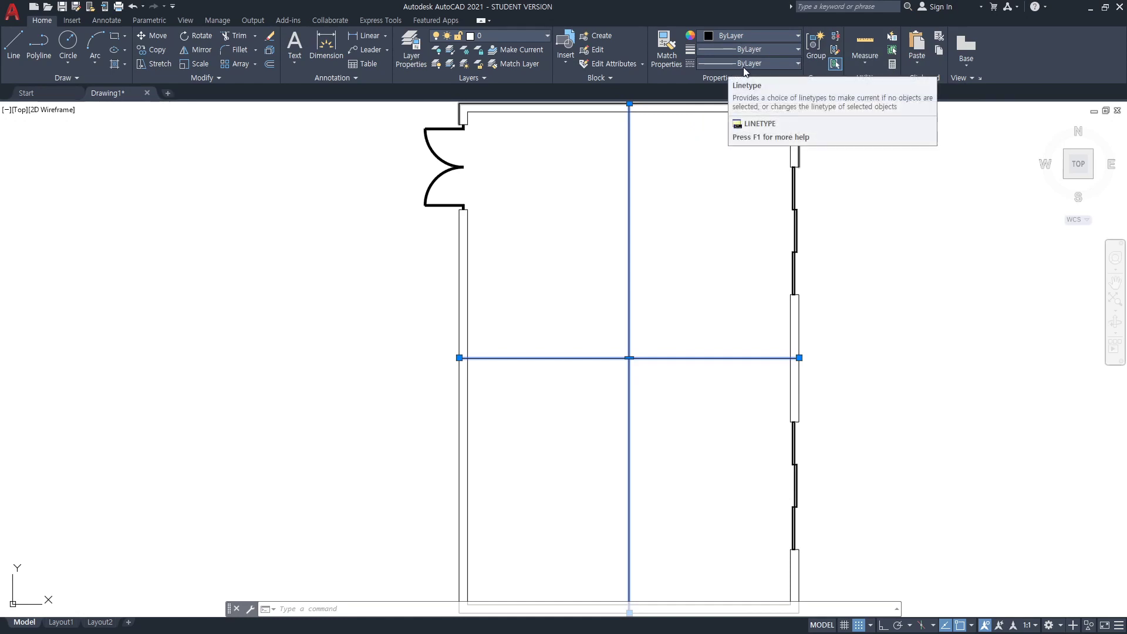
pyautogui.click(797, 64)
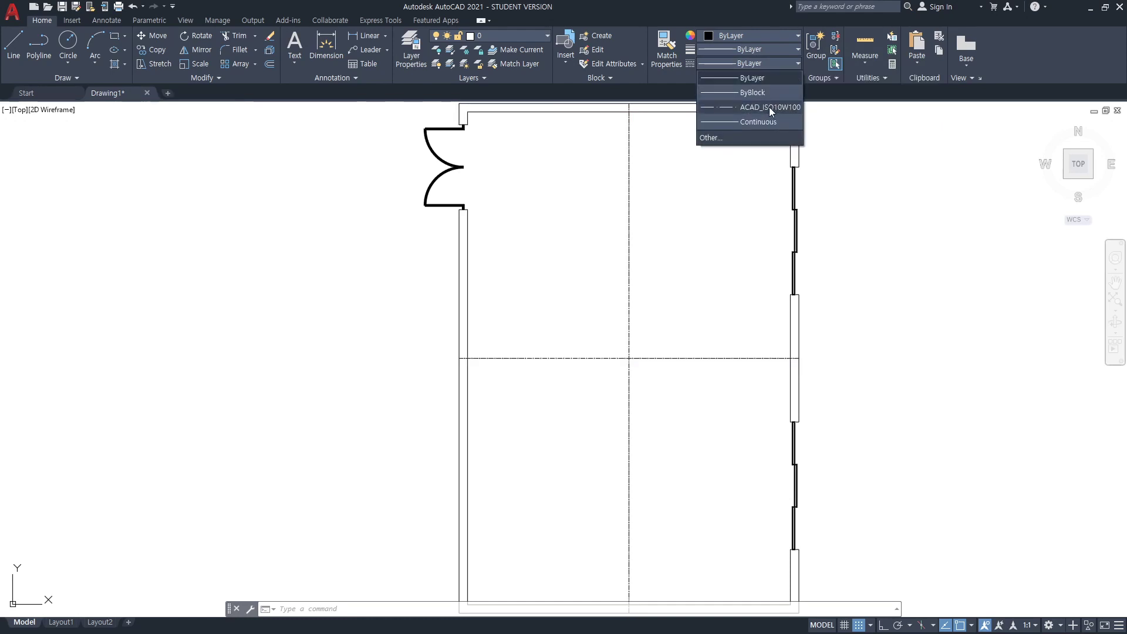
# Load ACAD_ISO10W100 through the Linetype Manager, then close the linetype windows.
pyautogui.click(726, 139)
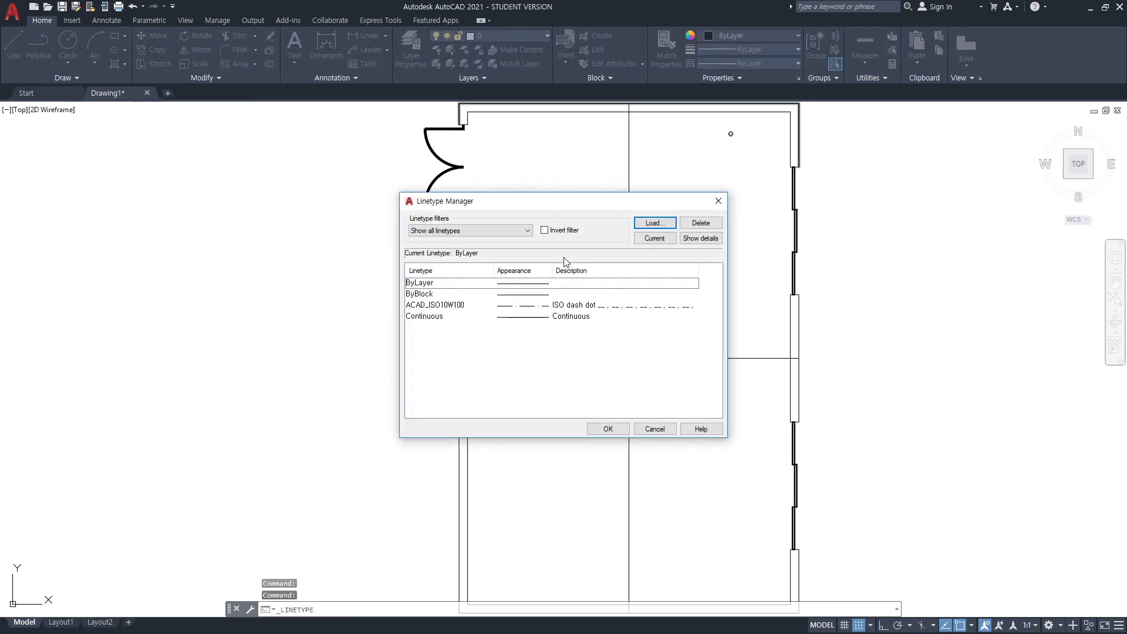
pyautogui.click(653, 223)
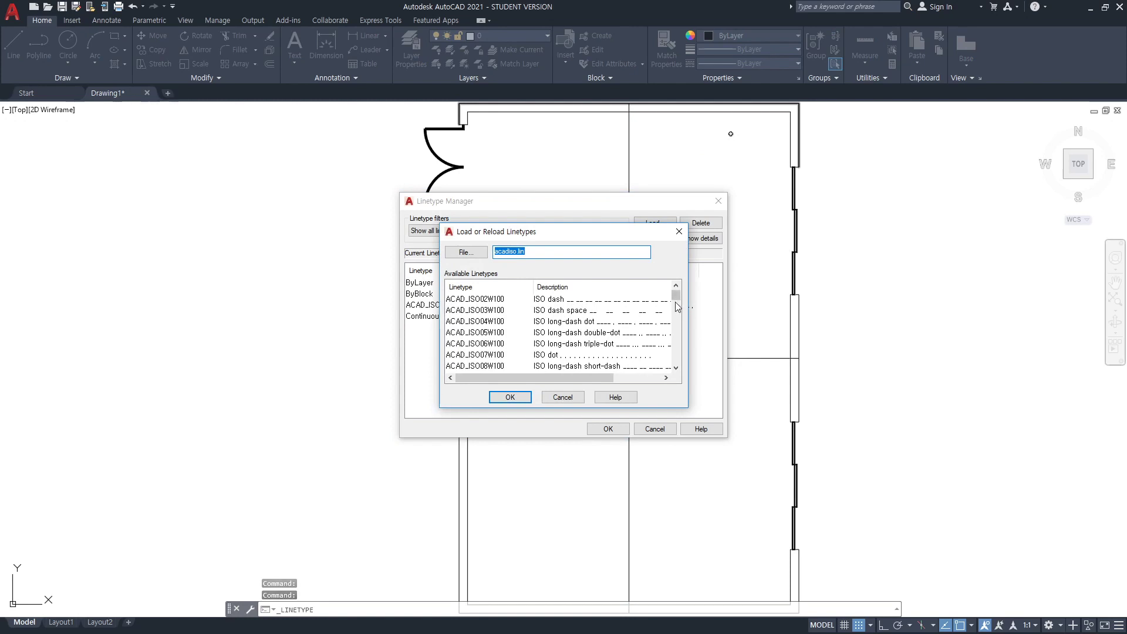
pyautogui.moveTo(676, 301)
pyautogui.mouseDown()
pyautogui.moveTo(683, 374)
pyautogui.moveTo(669, 292)
pyautogui.mouseUp()
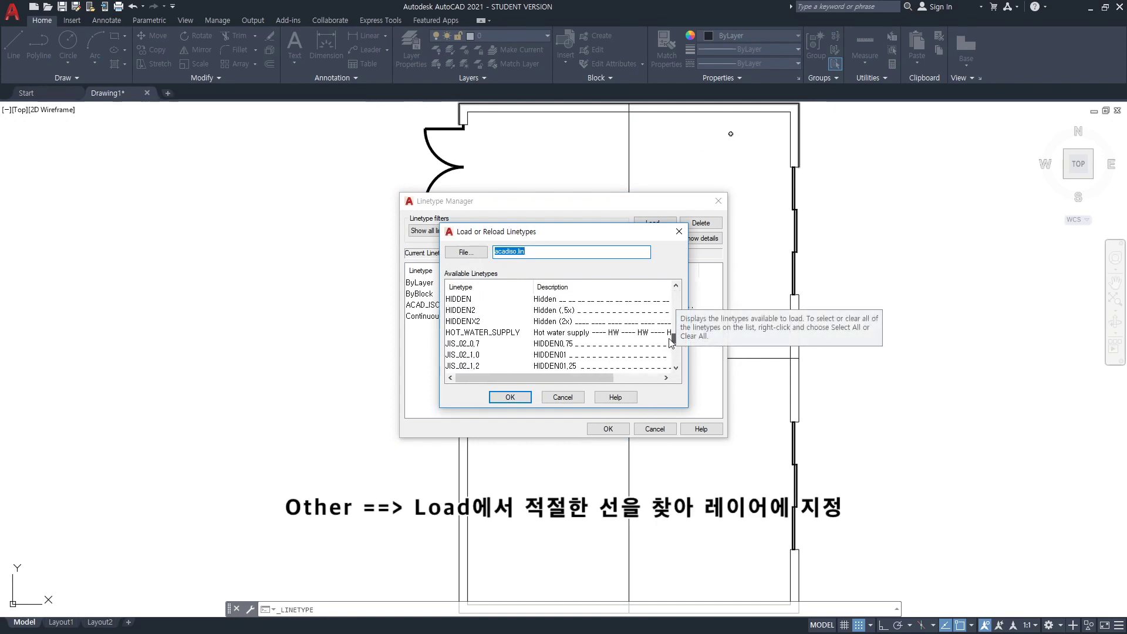
pyautogui.scroll(-3, 608, 312)
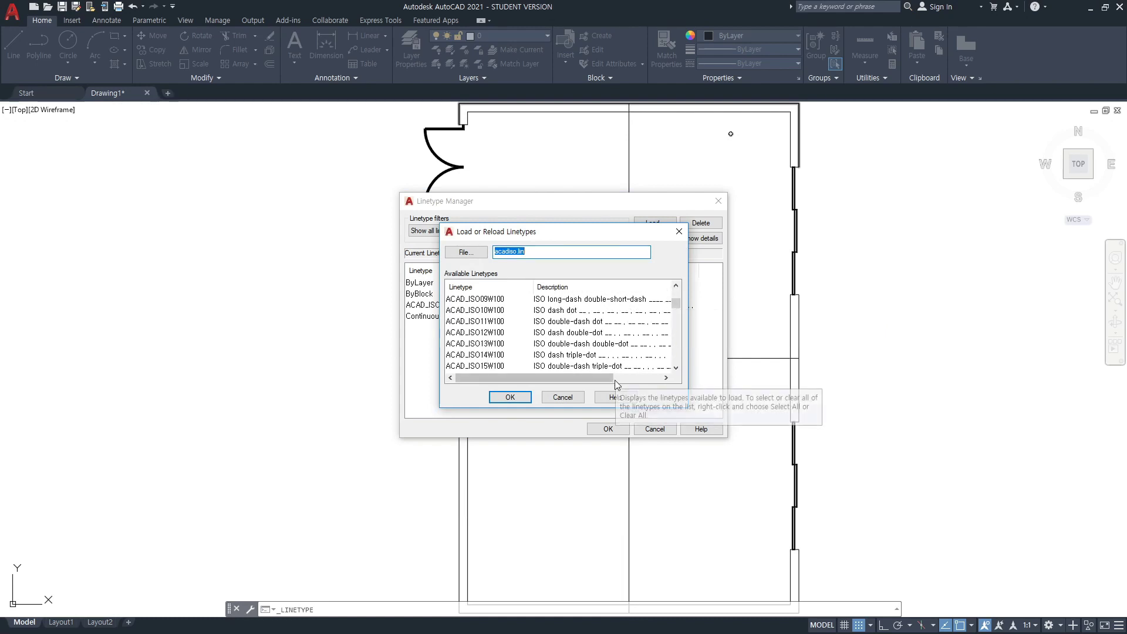
pyautogui.click(677, 233)
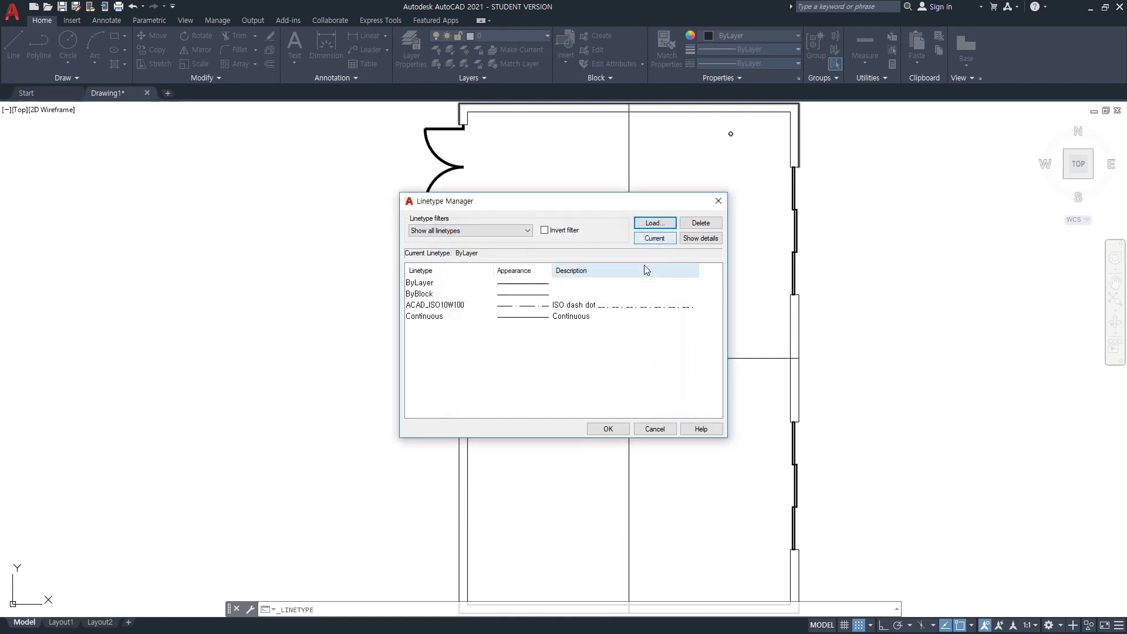
pyautogui.click(718, 201)
pyautogui.click(797, 63)
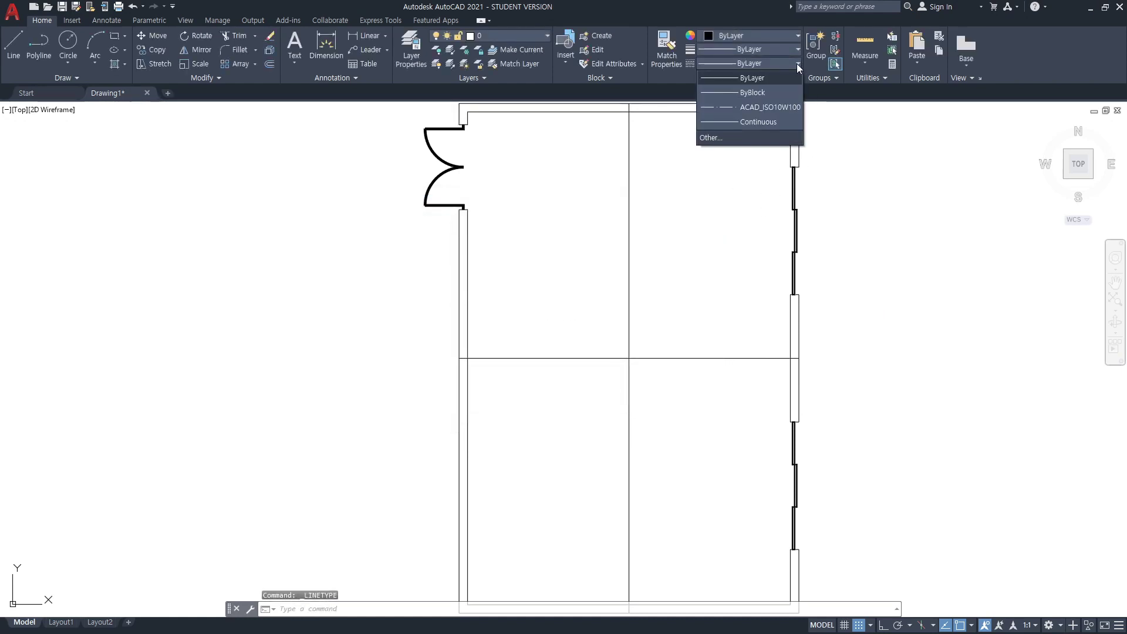
# Make ACAD_ISO10W100 the current linetype via the LT Linetype Manager.
pyautogui.click(762, 108)
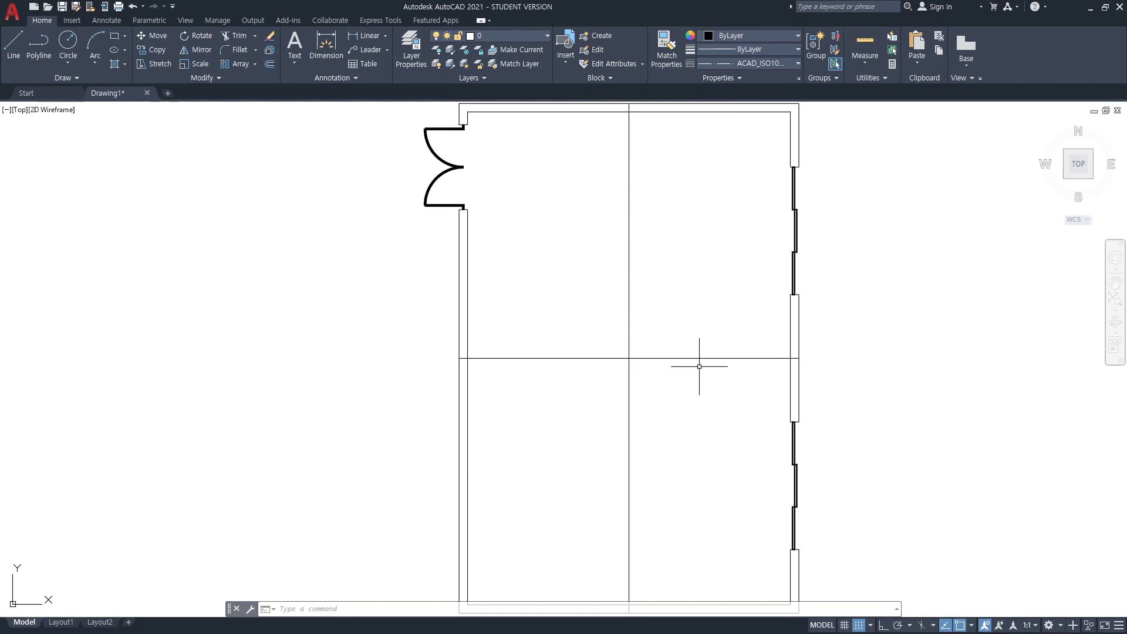
pyautogui.write('lt')
pyautogui.press('Return')
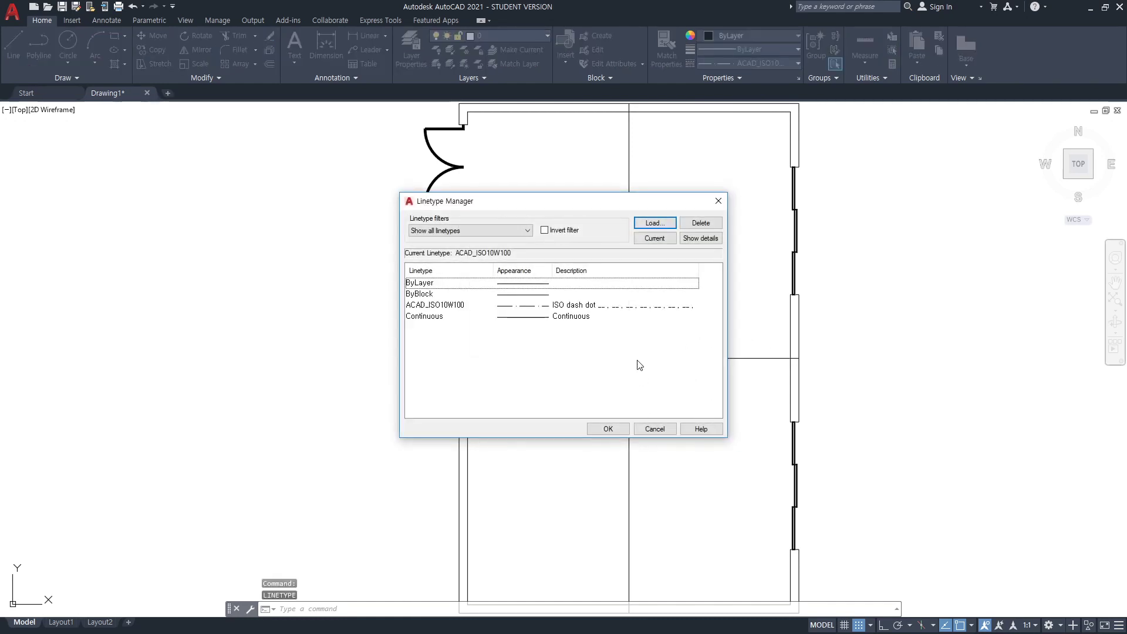
pyautogui.click(655, 305)
pyautogui.click(608, 428)
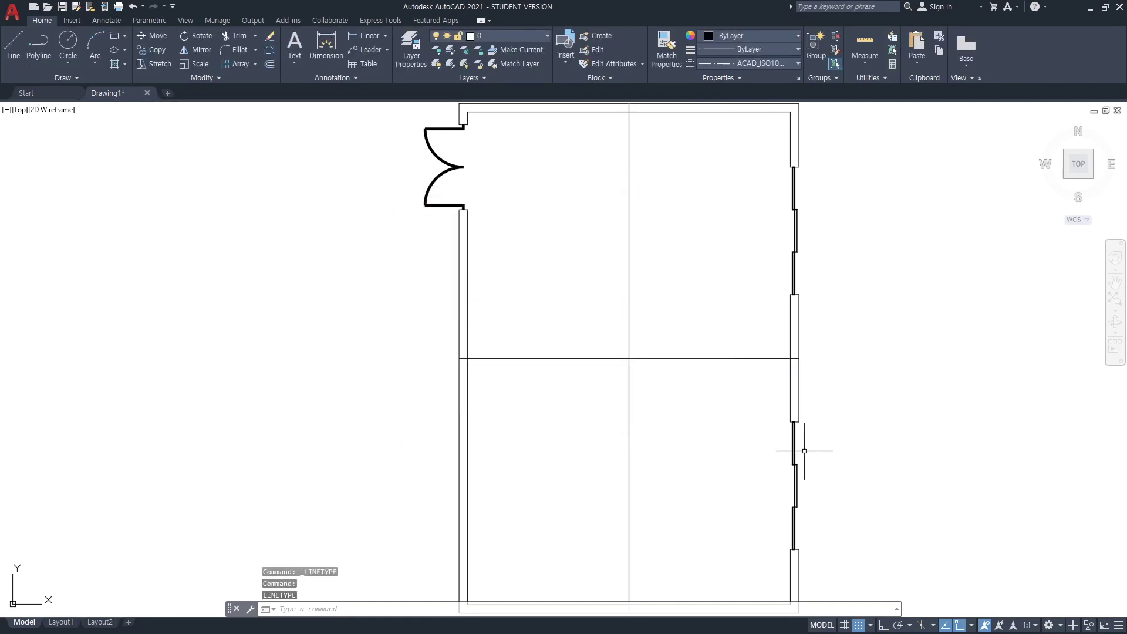
# Apply ACAD_ISO10W100 to both crossing centre lines and recheck the selection.
pyautogui.click(674, 390)
pyautogui.click(583, 308)
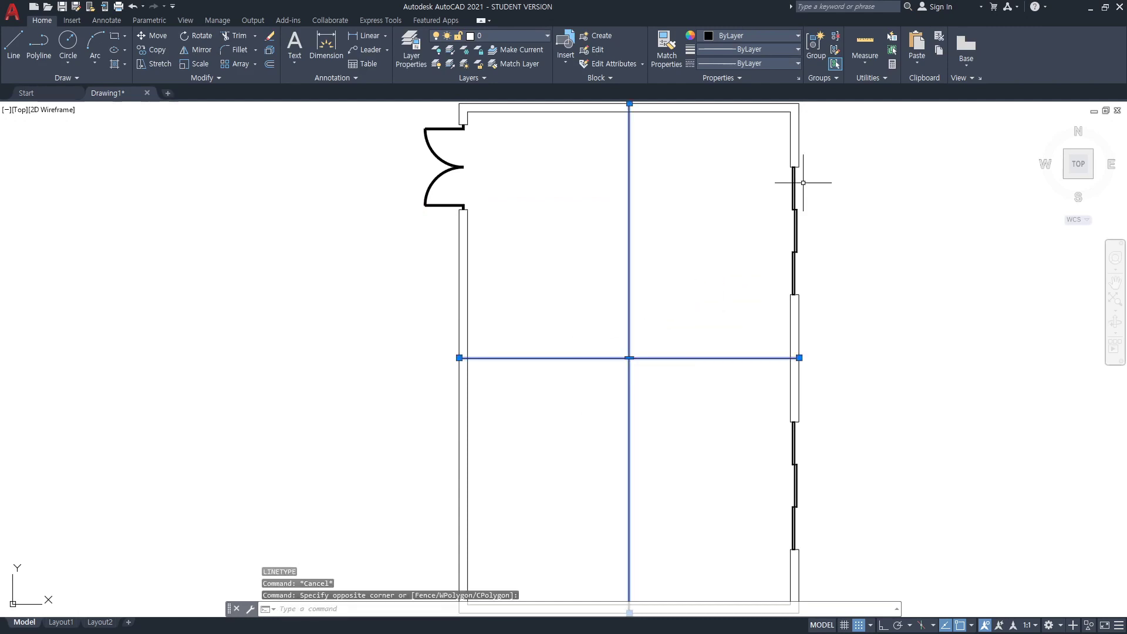
pyautogui.click(797, 63)
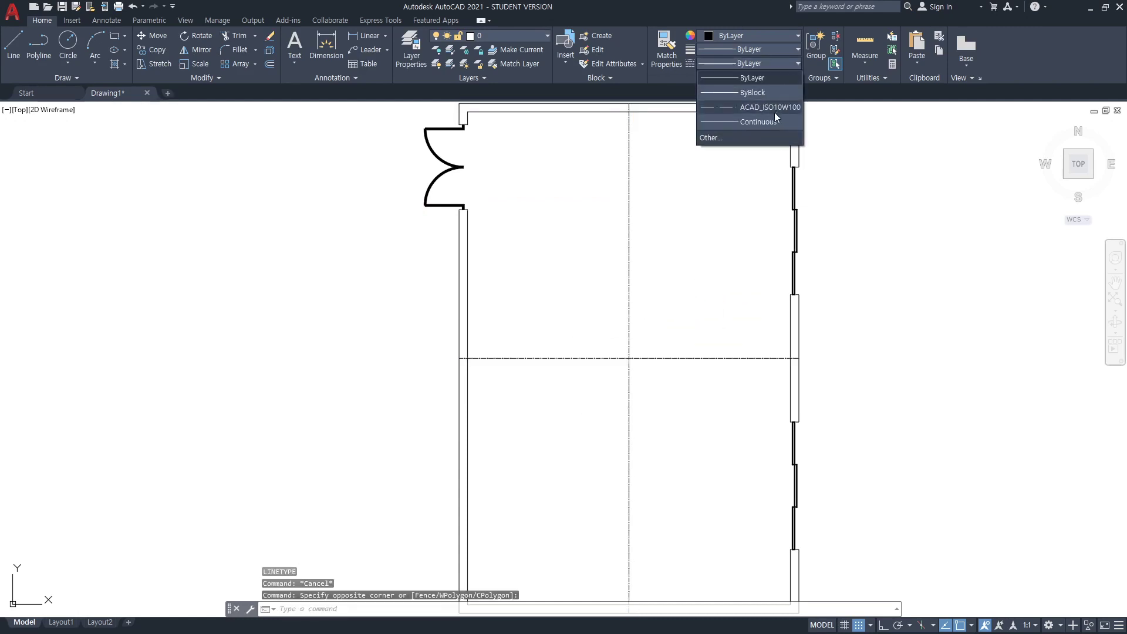
pyautogui.click(774, 110)
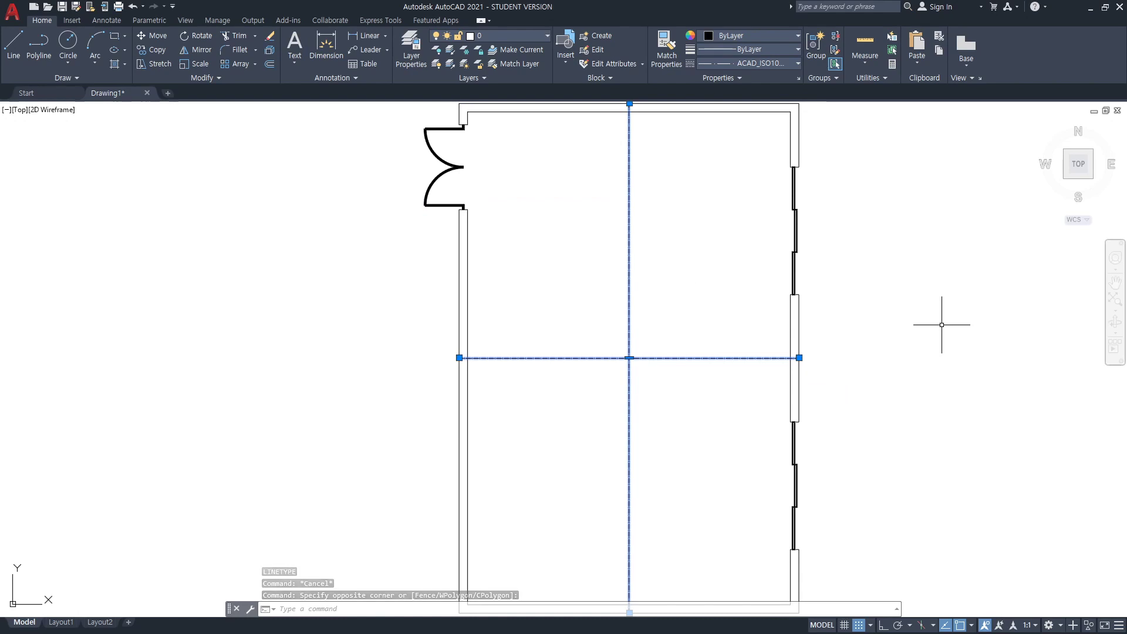
pyautogui.press('Escape')
pyautogui.click(685, 404)
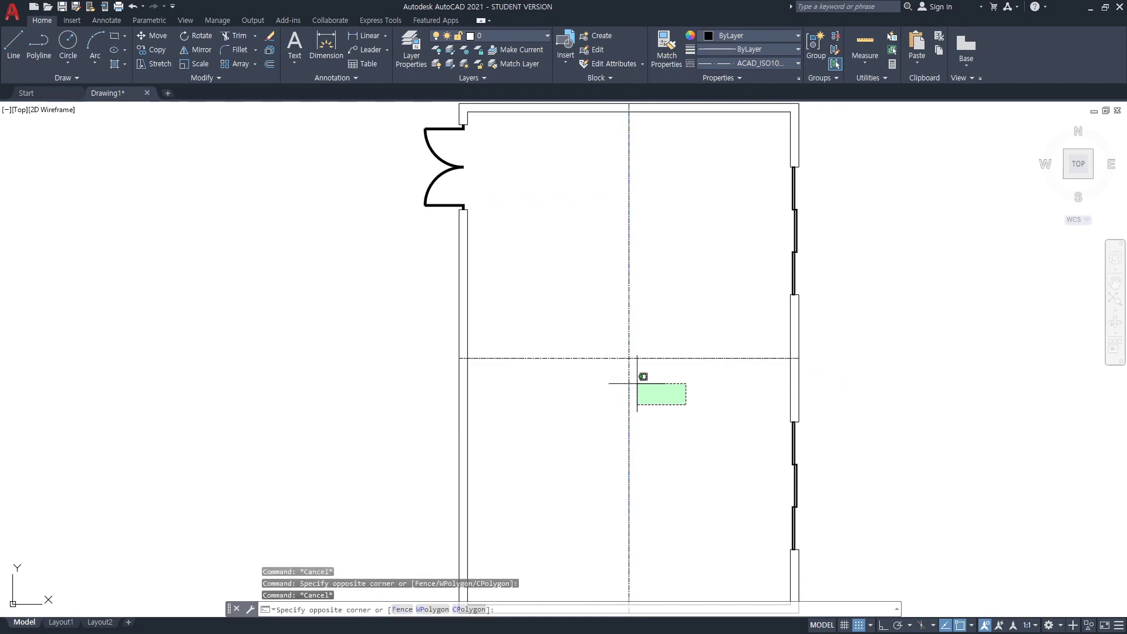
pyautogui.click(637, 383)
pyautogui.press('Escape')
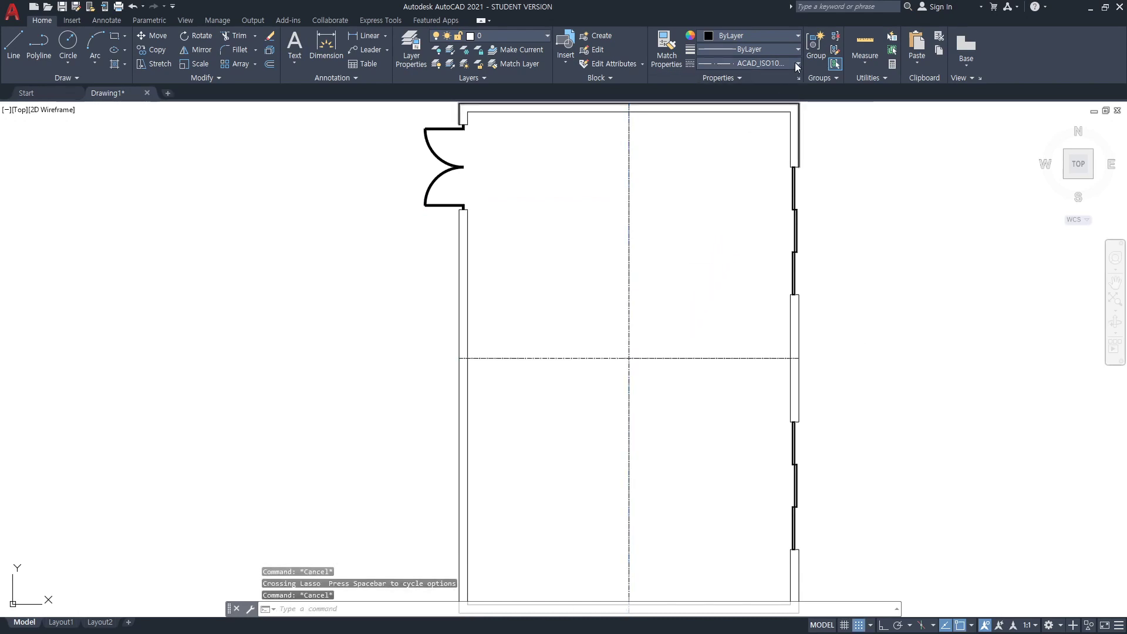
pyautogui.click(794, 63)
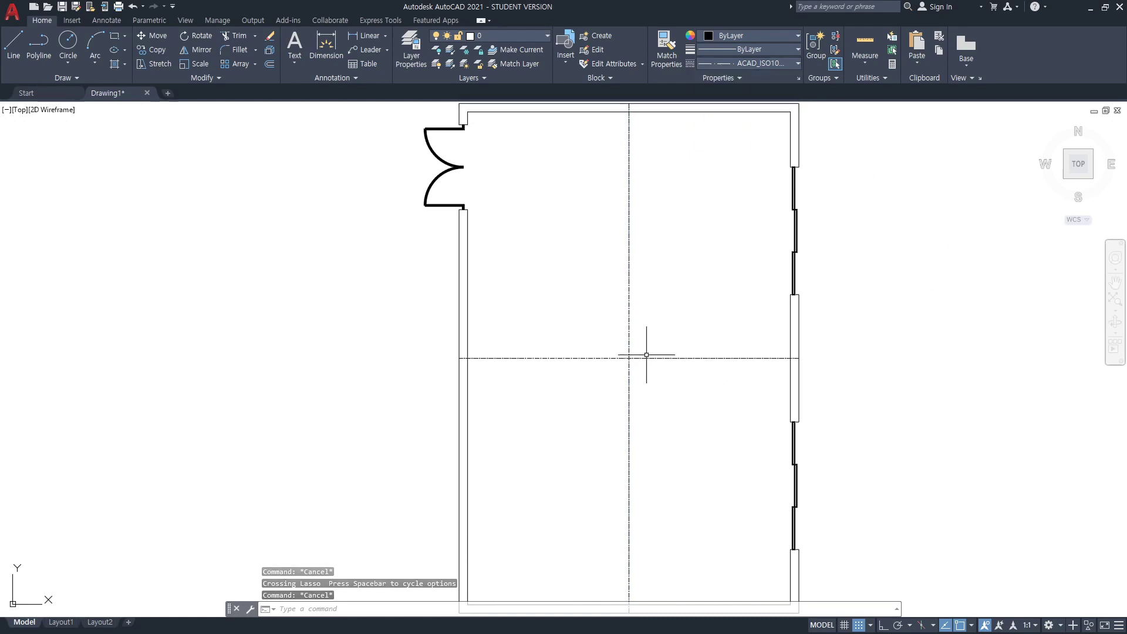
# Zoom and pan around the plan to inspect the dashed centre lines and door.
pyautogui.scroll(5, 633, 378)
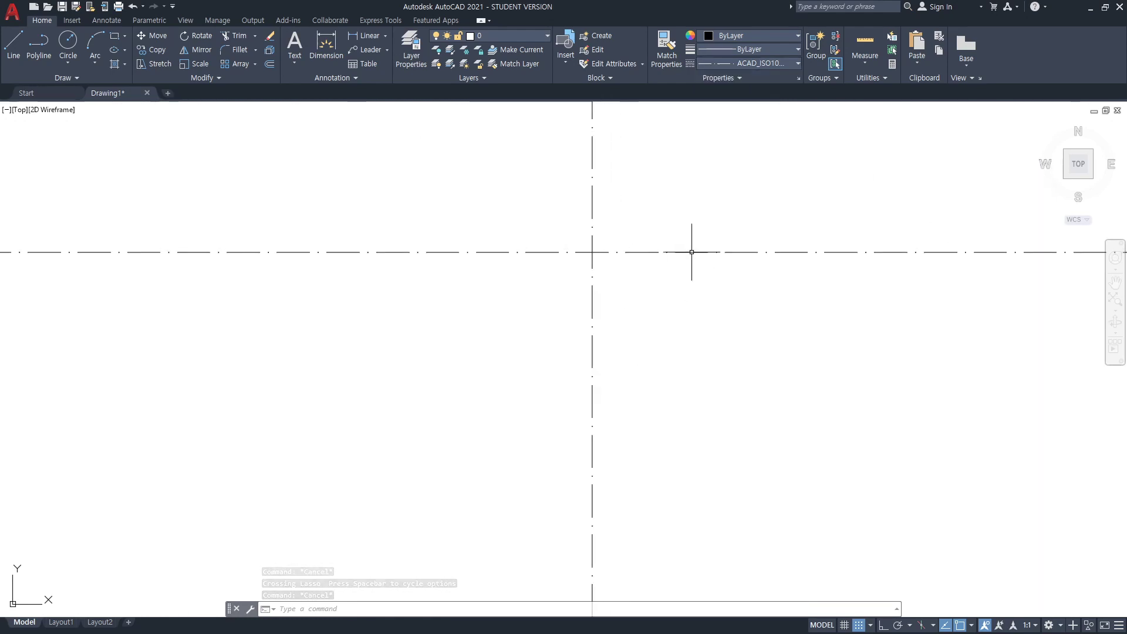
pyautogui.scroll(-2, 652, 261)
pyautogui.scroll(-2, 671, 275)
pyautogui.scroll(-2, 674, 273)
pyautogui.moveTo(686, 284); pyautogui.dragTo(673, 317, button='middle')
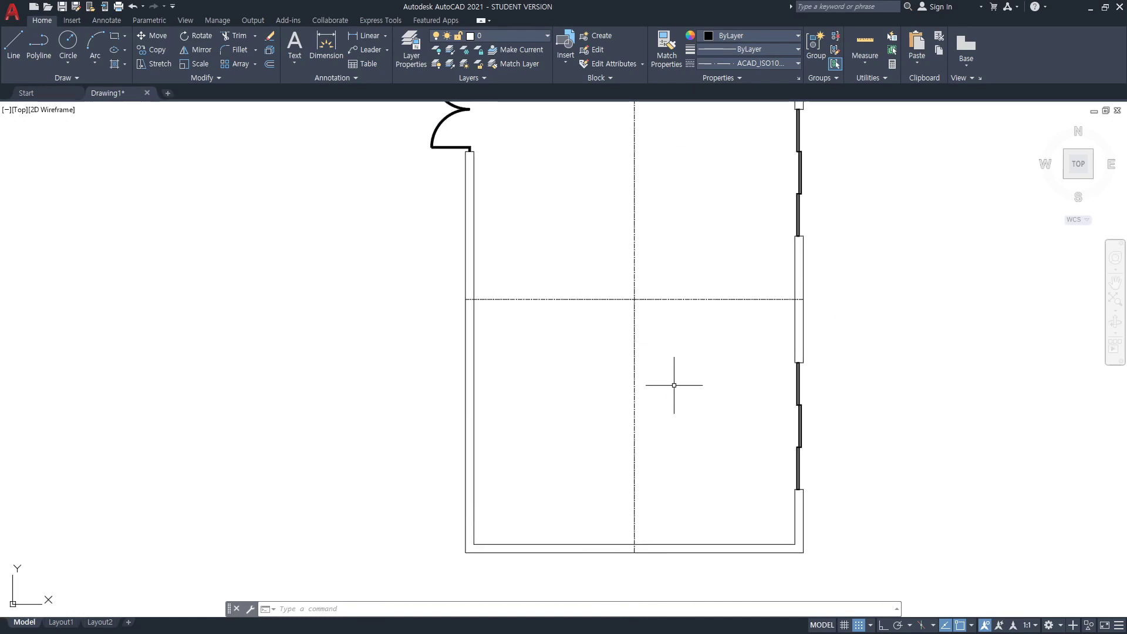
pyautogui.moveTo(666, 369)
pyautogui.mouseDown(button='middle')
pyautogui.moveTo(619, 397)
pyautogui.moveTo(579, 369)
pyautogui.mouseUp(button='middle')
pyautogui.scroll(-2, 629, 395)
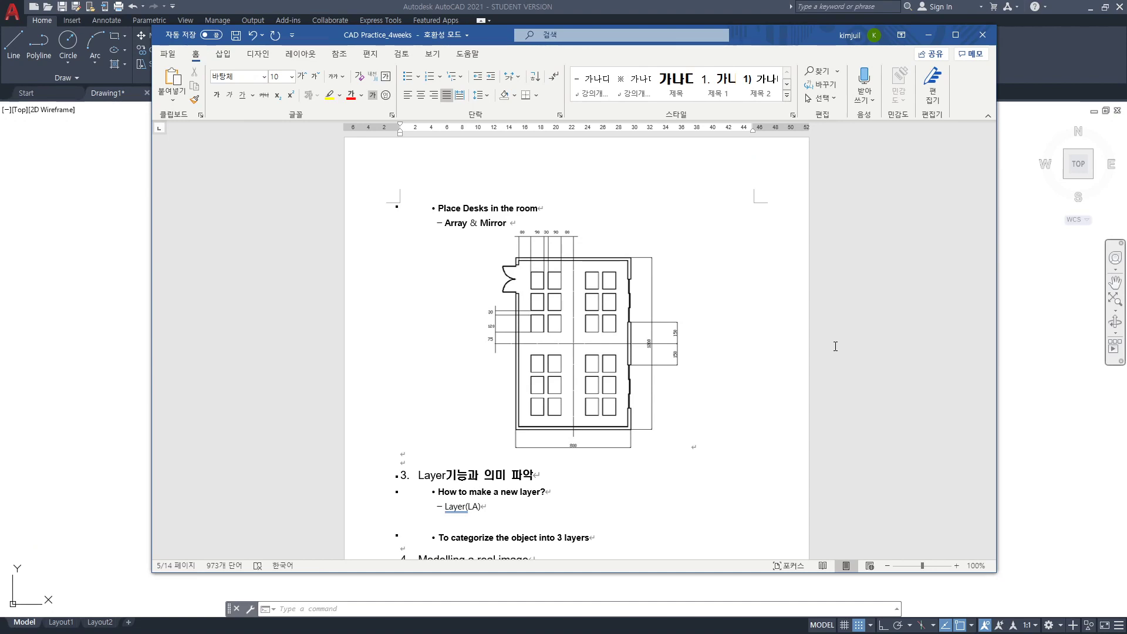
# Place the insertion point after the floor plan figure in the Word document.
pyautogui.click(725, 427)
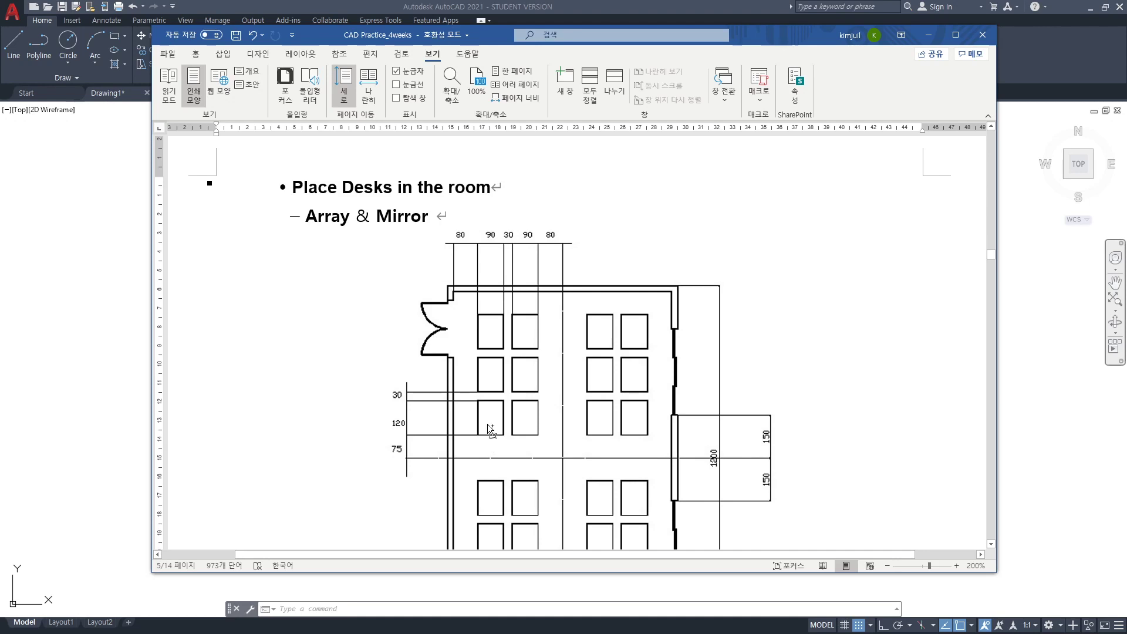
# Outline and number a desk, circle the 120 dimension, and sketch a 90-wide desk box.
pyautogui.moveTo(479, 400)
pyautogui.mouseDown()
pyautogui.moveTo(501, 404)
pyautogui.moveTo(479, 400)
pyautogui.mouseUp()
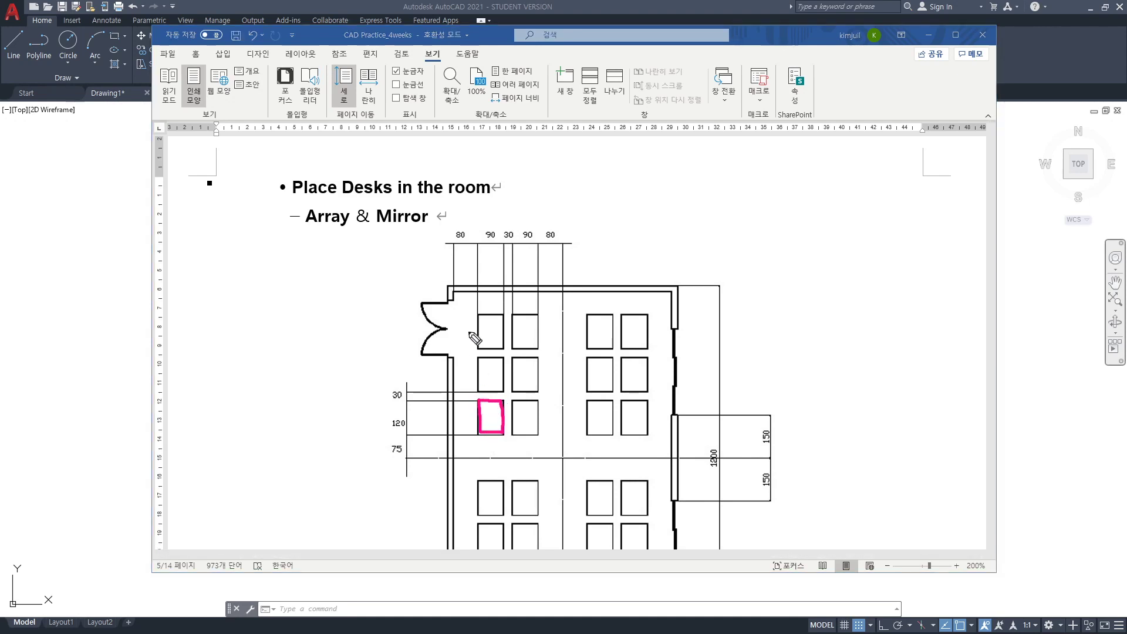
pyautogui.moveTo(484, 444); pyautogui.dragTo(496, 448)
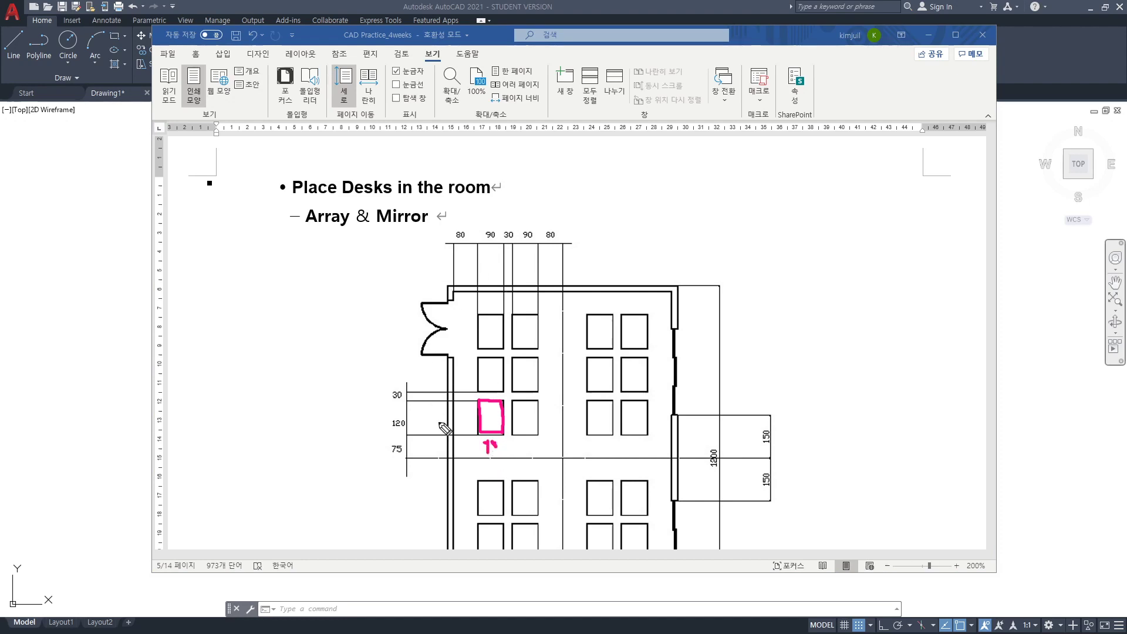
pyautogui.moveTo(385, 421)
pyautogui.mouseDown()
pyautogui.moveTo(403, 429)
pyautogui.moveTo(400, 419)
pyautogui.mouseUp()
pyautogui.moveTo(772, 257)
pyautogui.mouseDown()
pyautogui.moveTo(766, 398)
pyautogui.moveTo(809, 270)
pyautogui.moveTo(848, 391)
pyautogui.mouseUp()
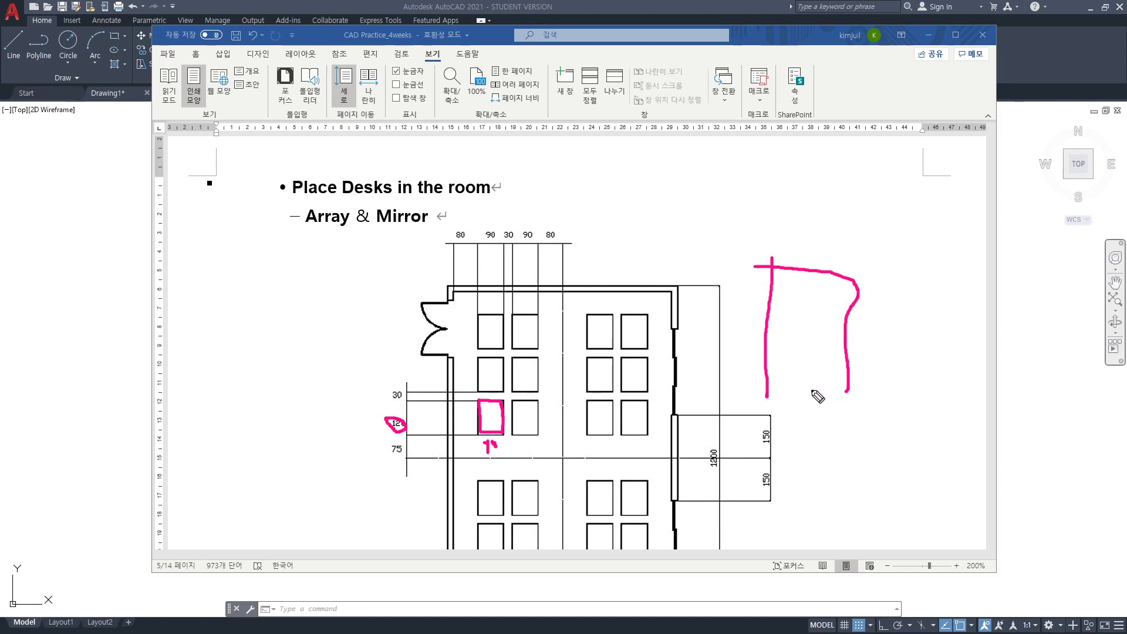
pyautogui.moveTo(776, 386); pyautogui.dragTo(836, 392)
pyautogui.moveTo(812, 245)
pyautogui.mouseDown()
pyautogui.moveTo(806, 258)
pyautogui.moveTo(823, 243)
pyautogui.mouseUp()
pyautogui.moveTo(872, 321)
pyautogui.mouseDown()
pyautogui.moveTo(872, 340)
pyautogui.moveTo(896, 333)
pyautogui.mouseUp()
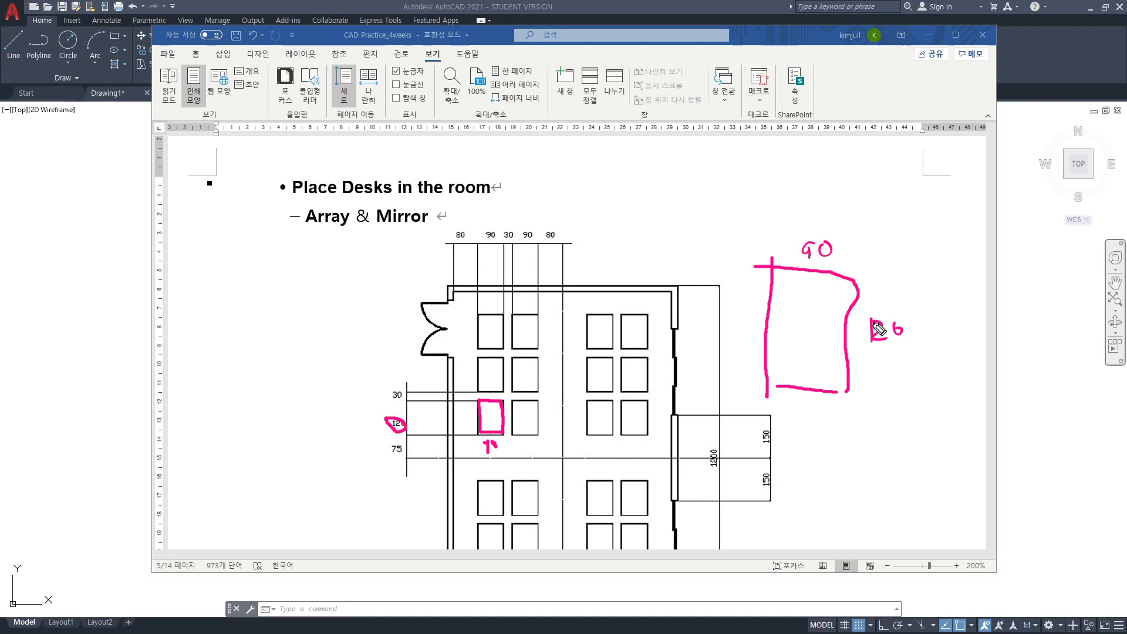
# Sketch two more desk boxes, circle the 30 dimension, and mark 30 gaps between desks.
pyautogui.moveTo(897, 270); pyautogui.dragTo(901, 392)
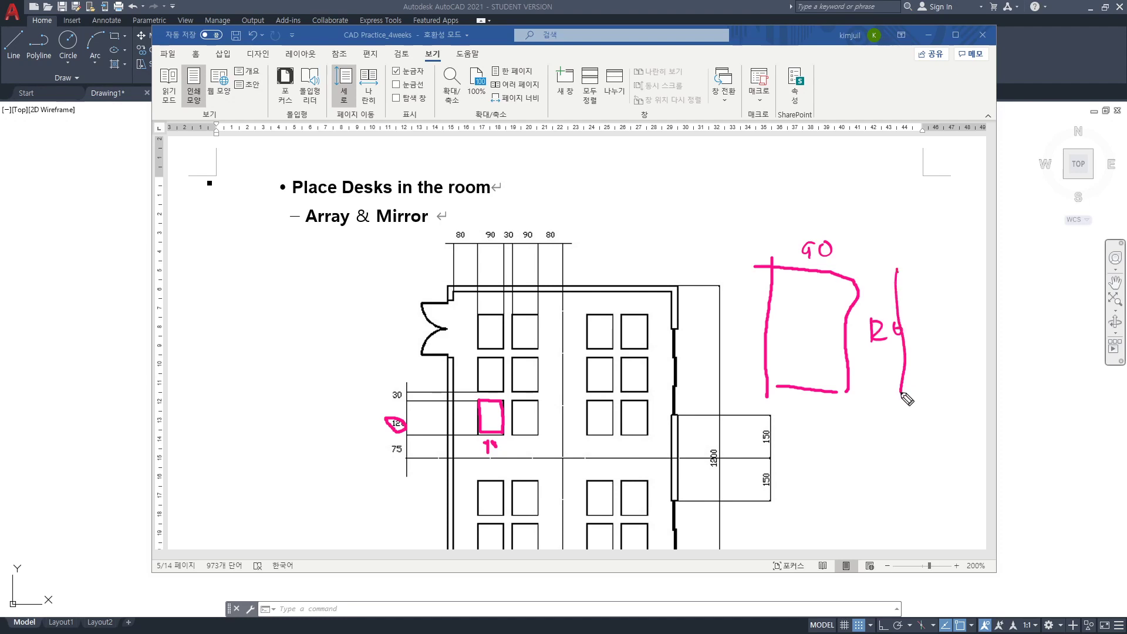
pyautogui.moveTo(891, 271); pyautogui.dragTo(974, 396)
pyautogui.moveTo(900, 398); pyautogui.dragTo(976, 397)
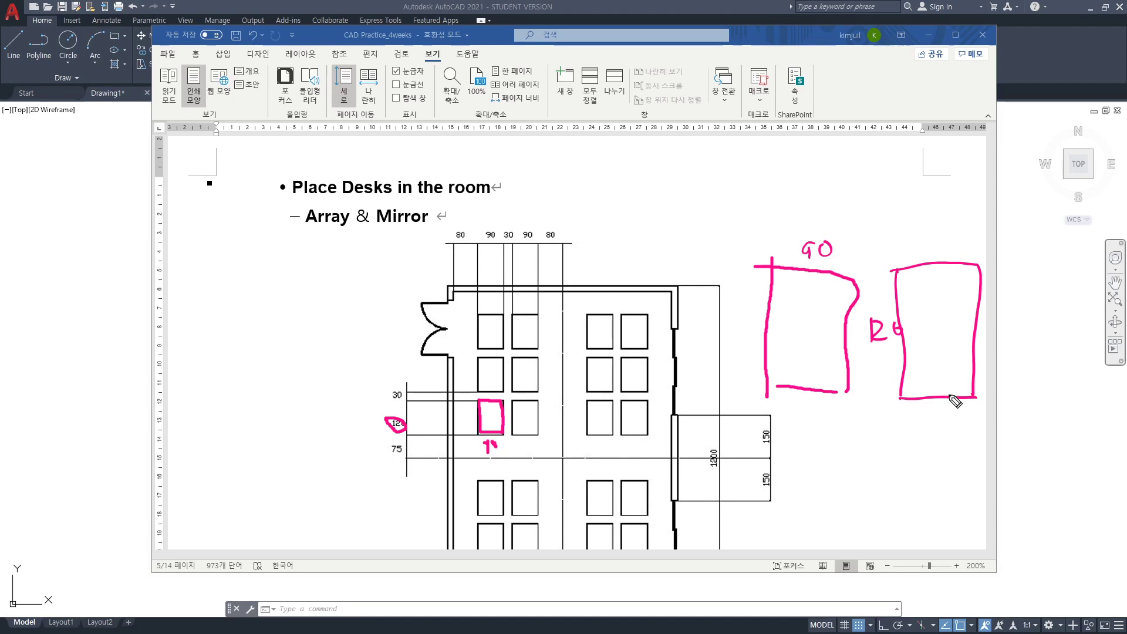
pyautogui.moveTo(500, 242); pyautogui.dragTo(516, 243)
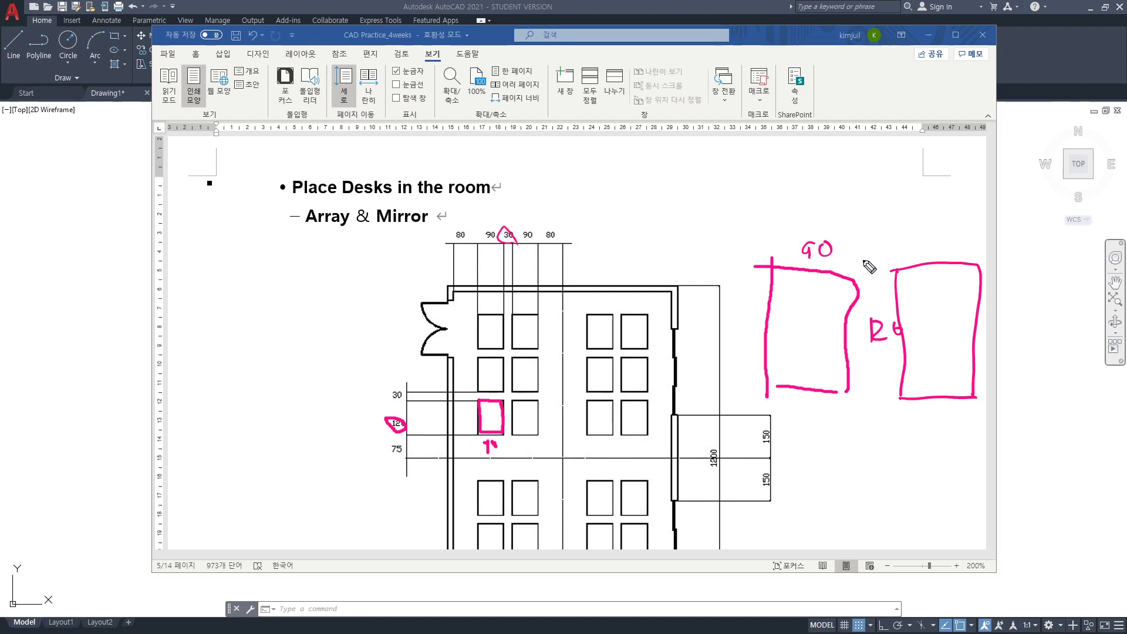
pyautogui.moveTo(861, 244); pyautogui.dragTo(862, 257)
pyautogui.moveTo(875, 243); pyautogui.dragTo(873, 244)
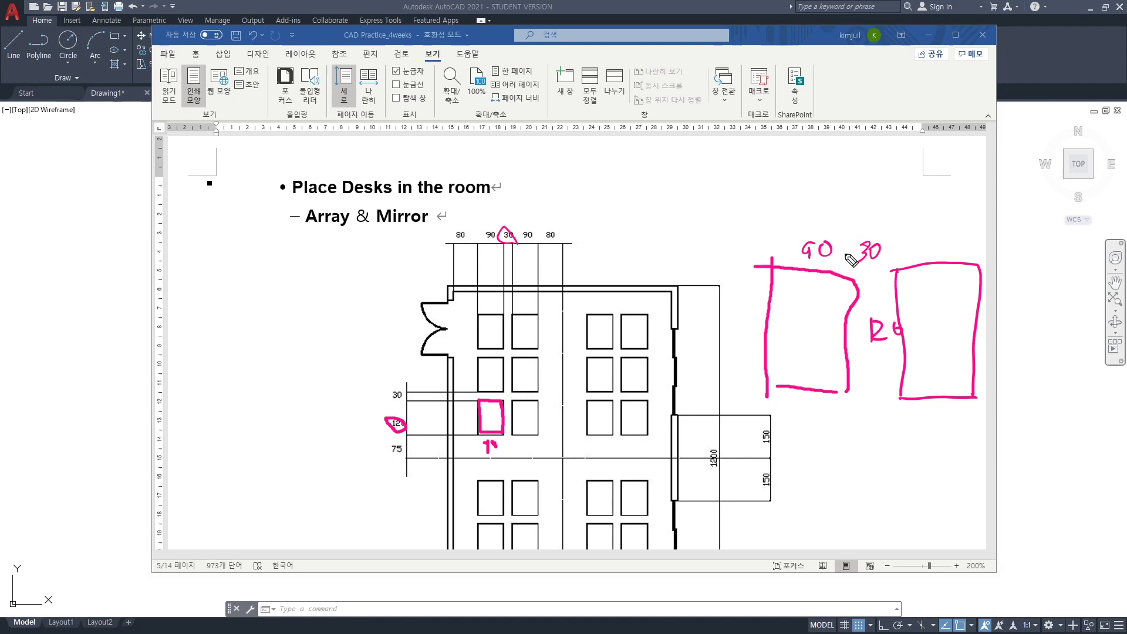
pyautogui.moveTo(771, 436)
pyautogui.mouseDown()
pyautogui.moveTo(774, 548)
pyautogui.moveTo(855, 427)
pyautogui.moveTo(852, 537)
pyautogui.mouseUp()
pyautogui.moveTo(762, 540); pyautogui.dragTo(854, 536)
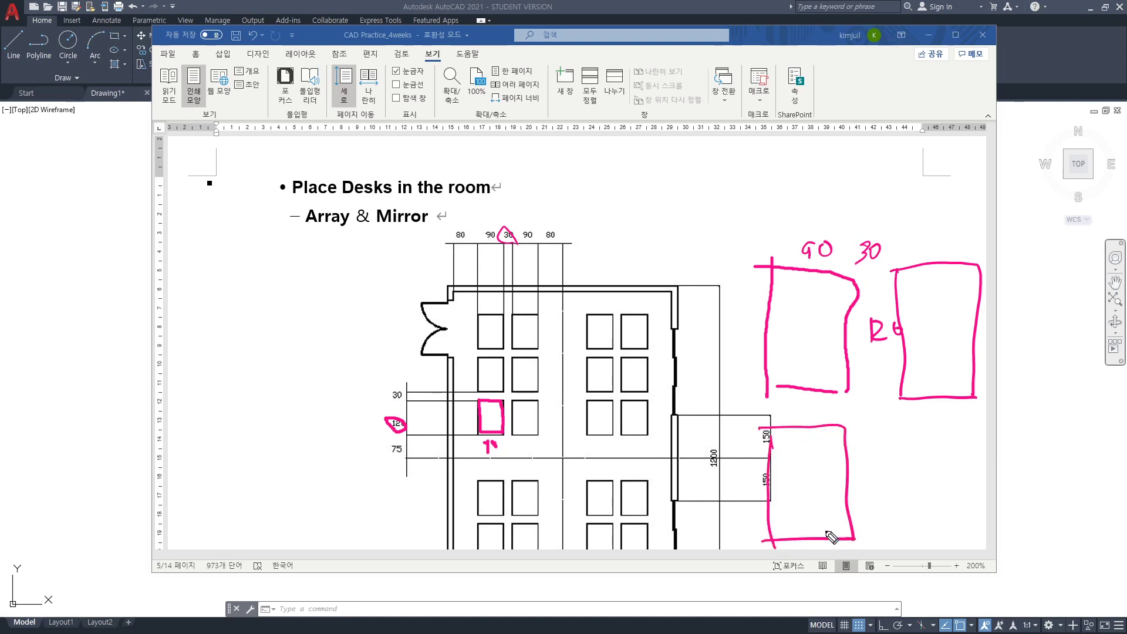
pyautogui.moveTo(720, 403)
pyautogui.mouseDown()
pyautogui.moveTo(730, 419)
pyautogui.moveTo(742, 411)
pyautogui.mouseUp()
# Circle the Array heading in pink, then erase all ink annotations.
pyautogui.moveTo(352, 241); pyautogui.dragTo(330, 266)
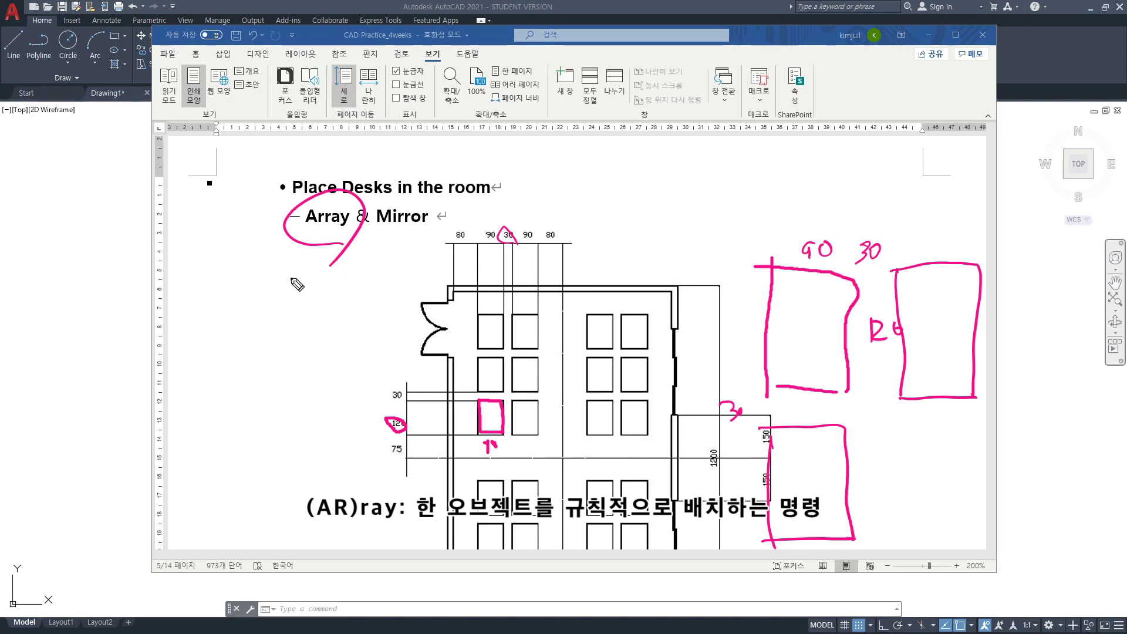
pyautogui.press('Escape')
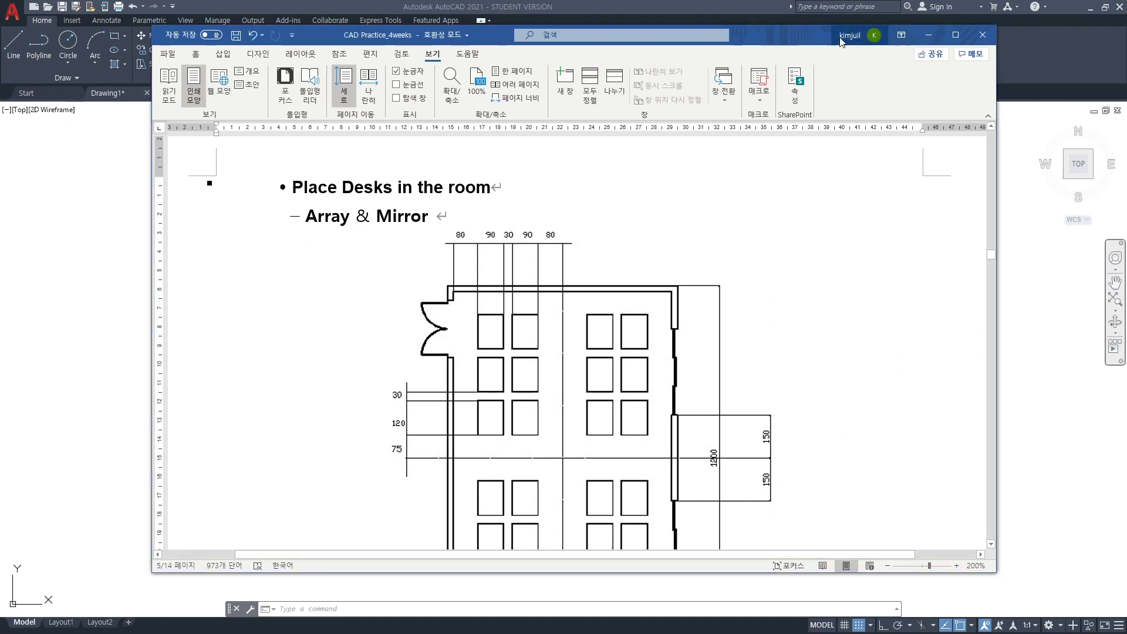
# Draw a 90 × 120 desk rectangle from the wall and centre-line intersection.
pyautogui.click(926, 40)
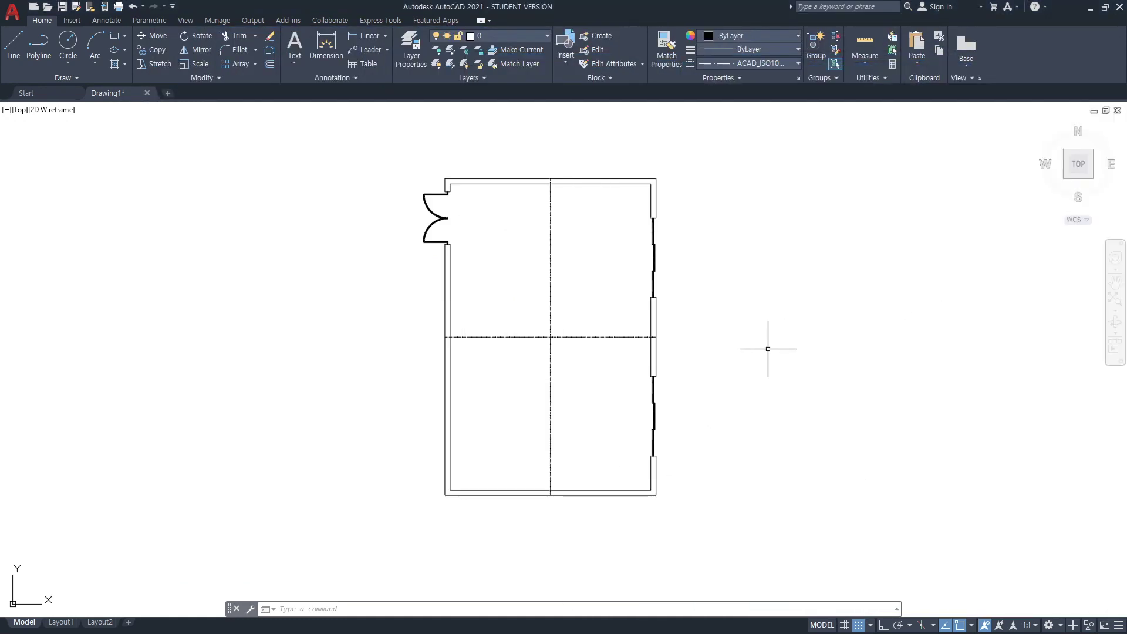
pyautogui.moveTo(502, 348); pyautogui.dragTo(652, 362, button='middle')
pyautogui.scroll(4, 634, 346)
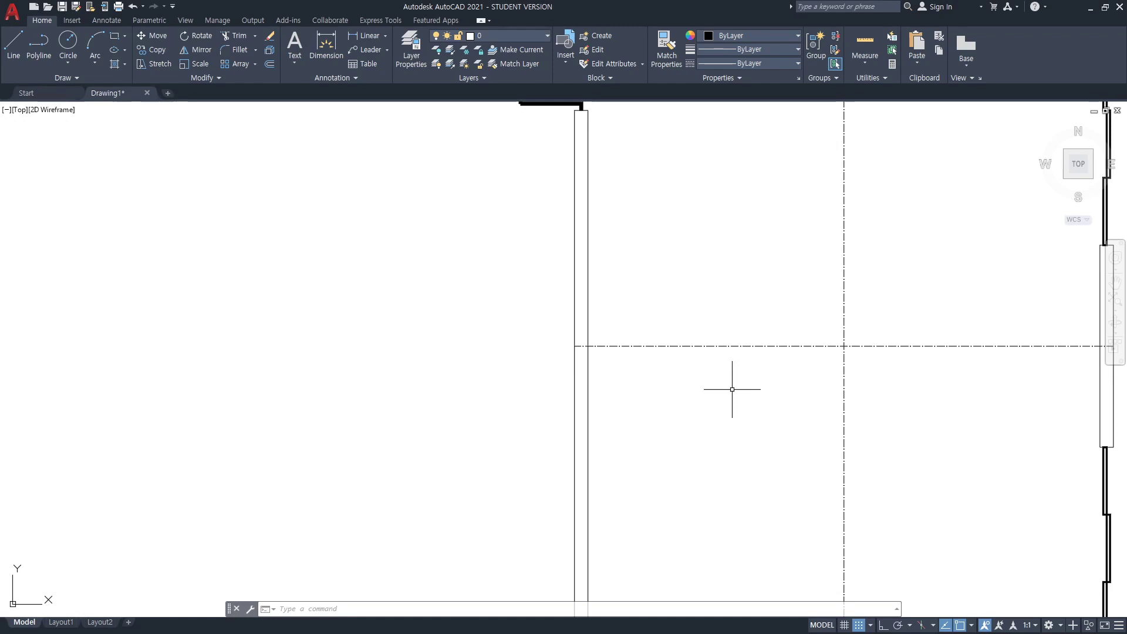
pyautogui.write('REC')
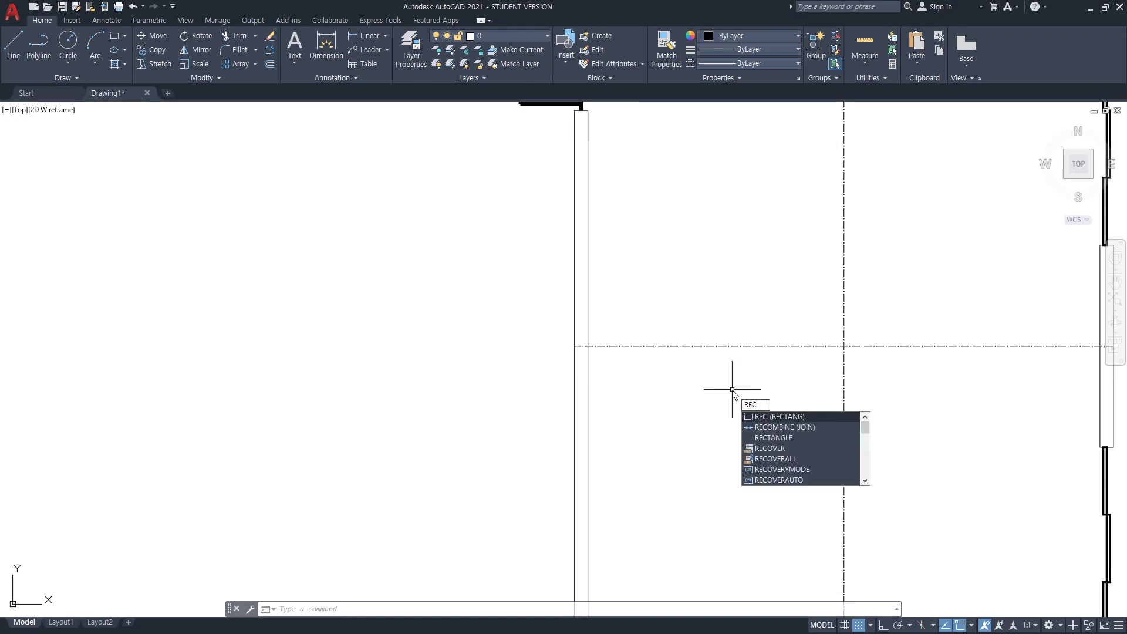
pyautogui.press('Return')
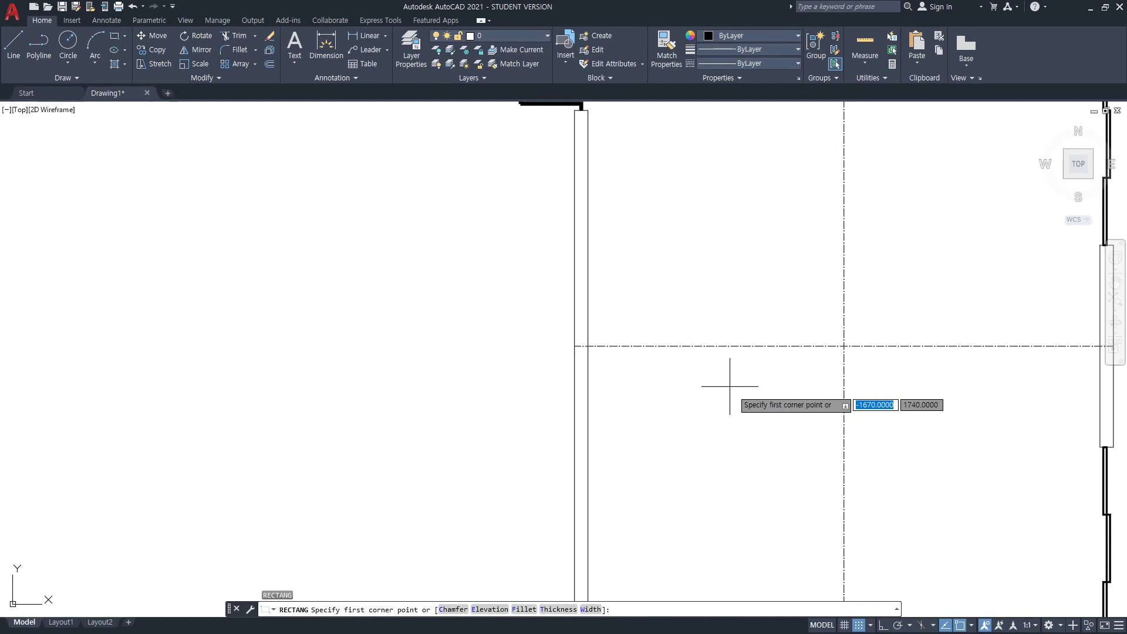
pyautogui.click(588, 345)
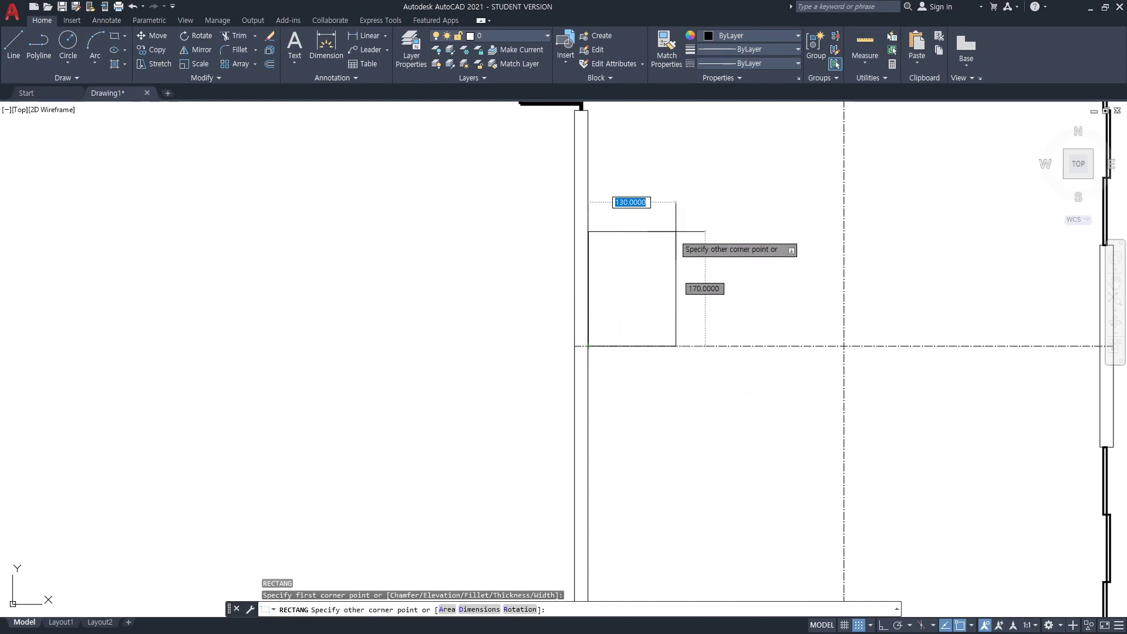
pyautogui.write('90')
pyautogui.press('Tab')
pyautogui.write('120')
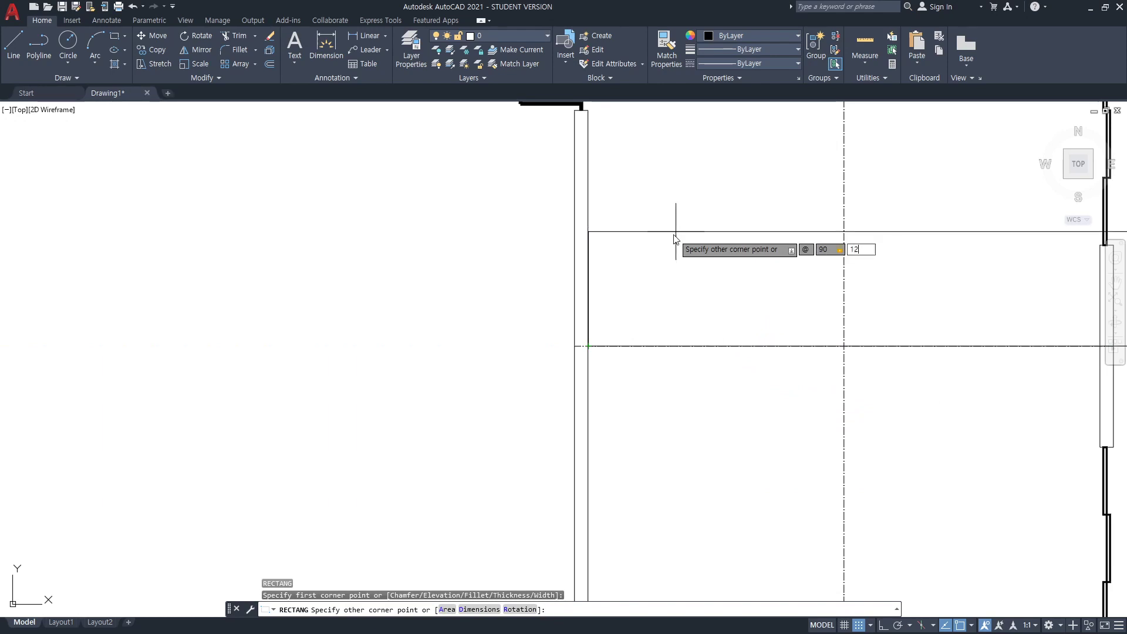
pyautogui.press('Return')
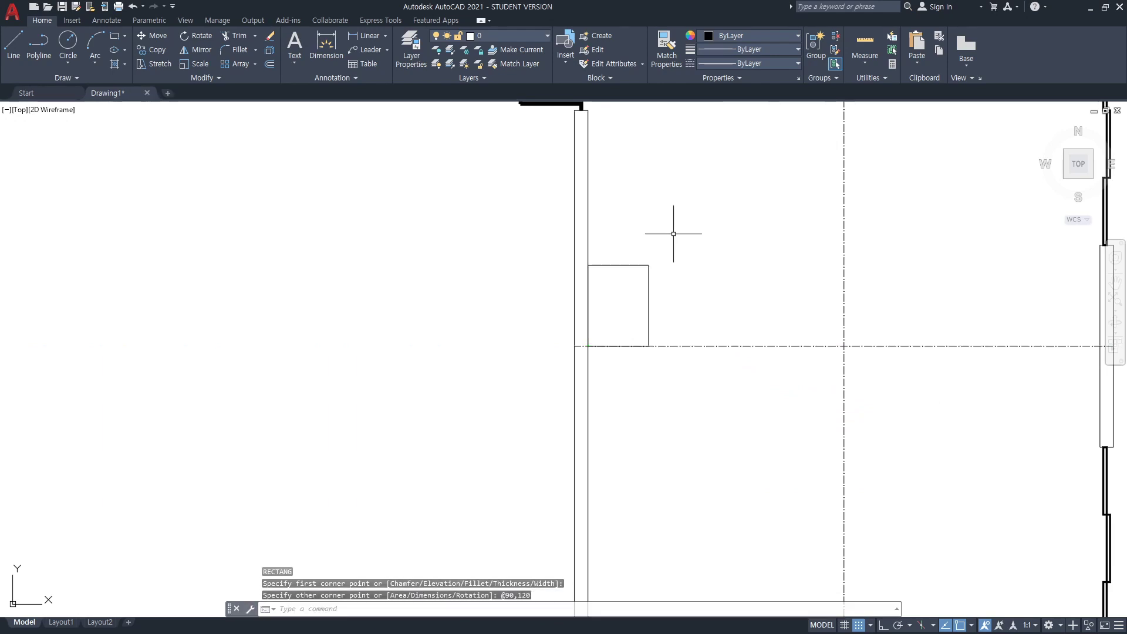
pyautogui.moveTo(734, 273); pyautogui.dragTo(602, 365, button='middle')
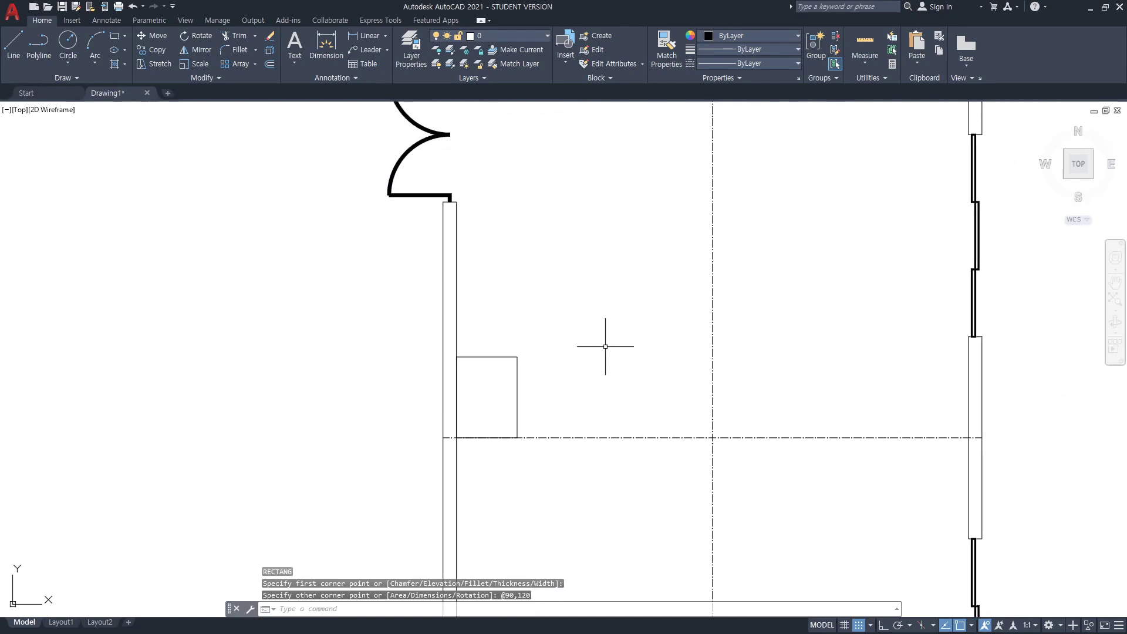
pyautogui.hotkey('ctrl', 'z')
pyautogui.press('Escape')
pyautogui.write('m')
pyautogui.press('Return')
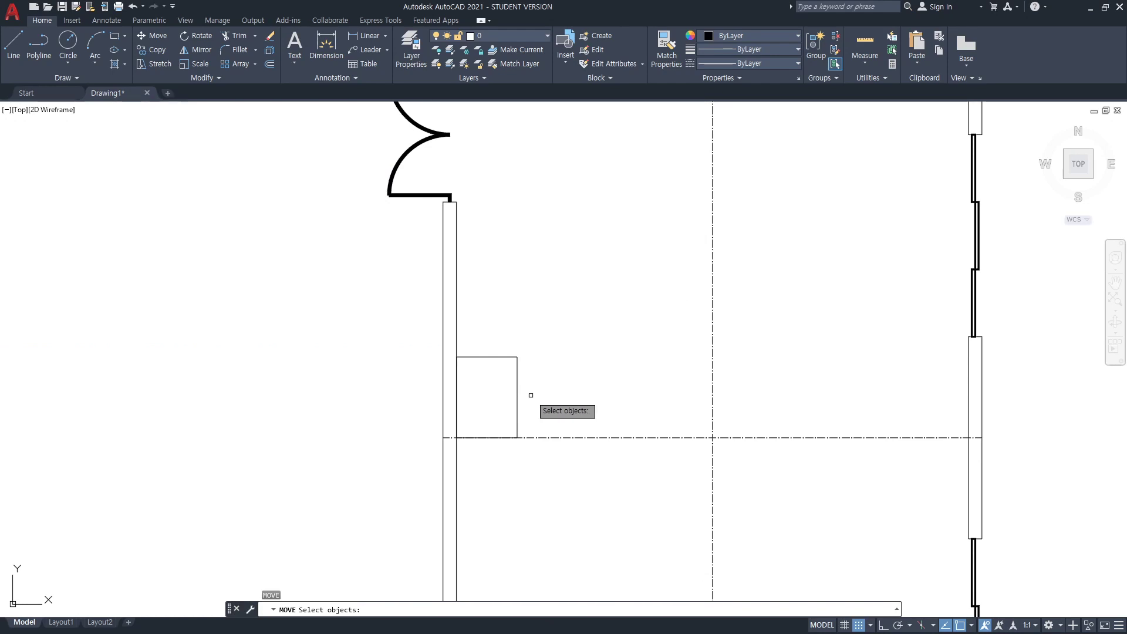
pyautogui.click(518, 399)
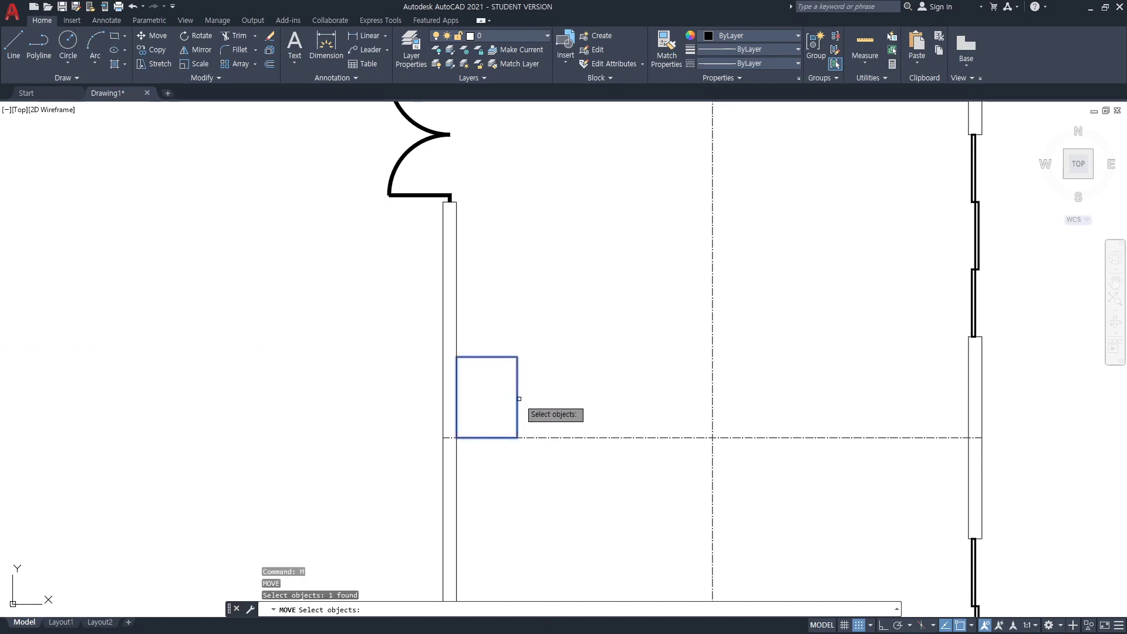
pyautogui.press('Return')
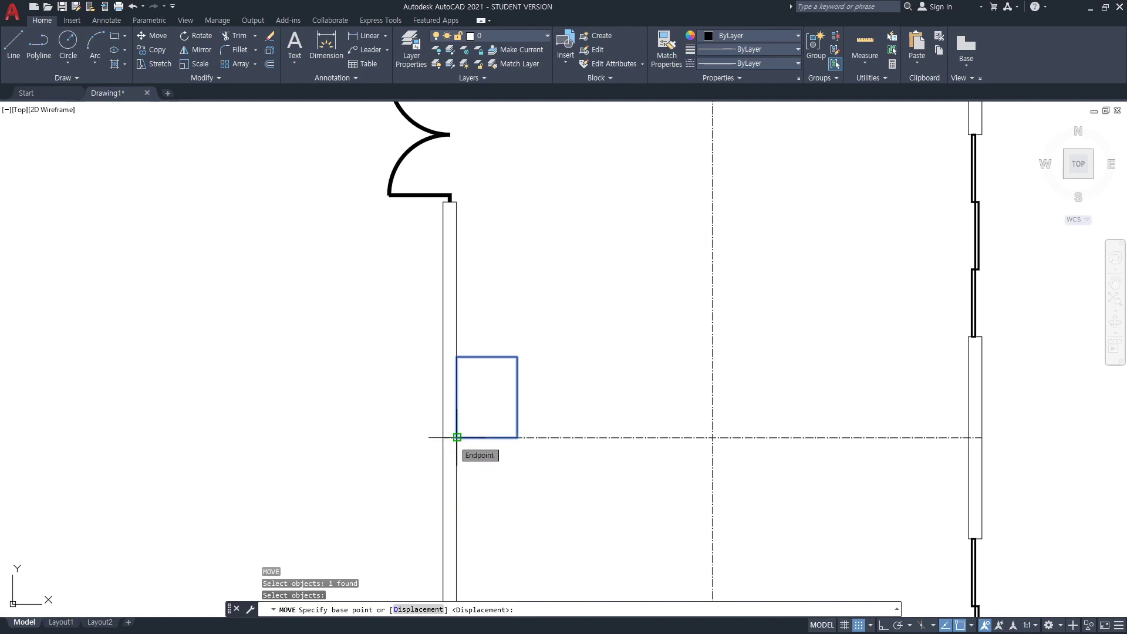
pyautogui.click(457, 437)
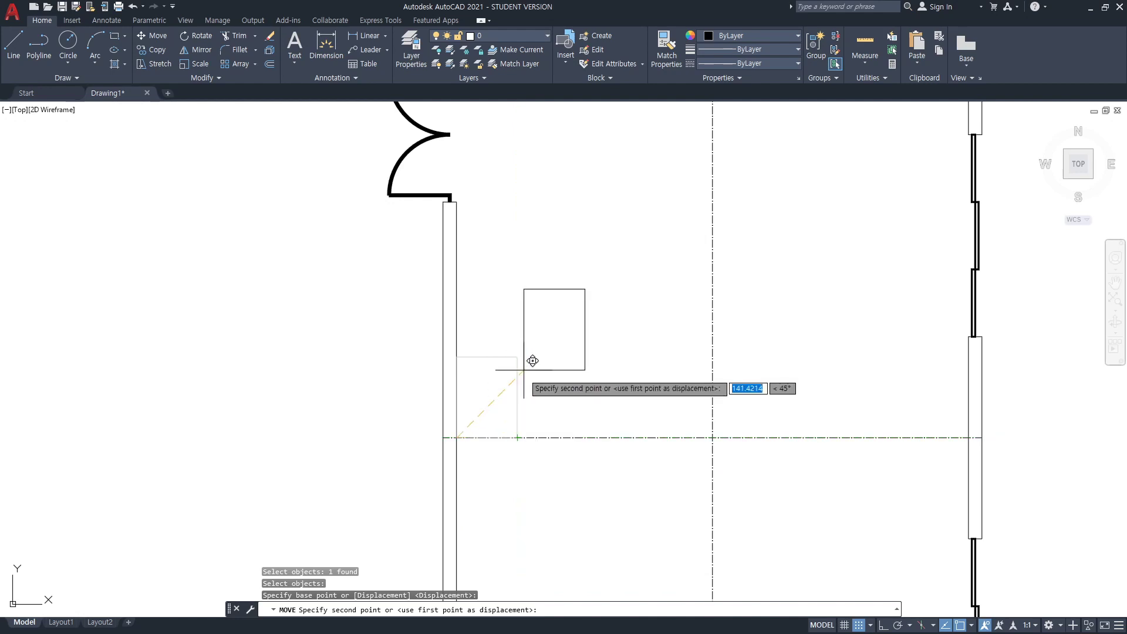
pyautogui.write('@')
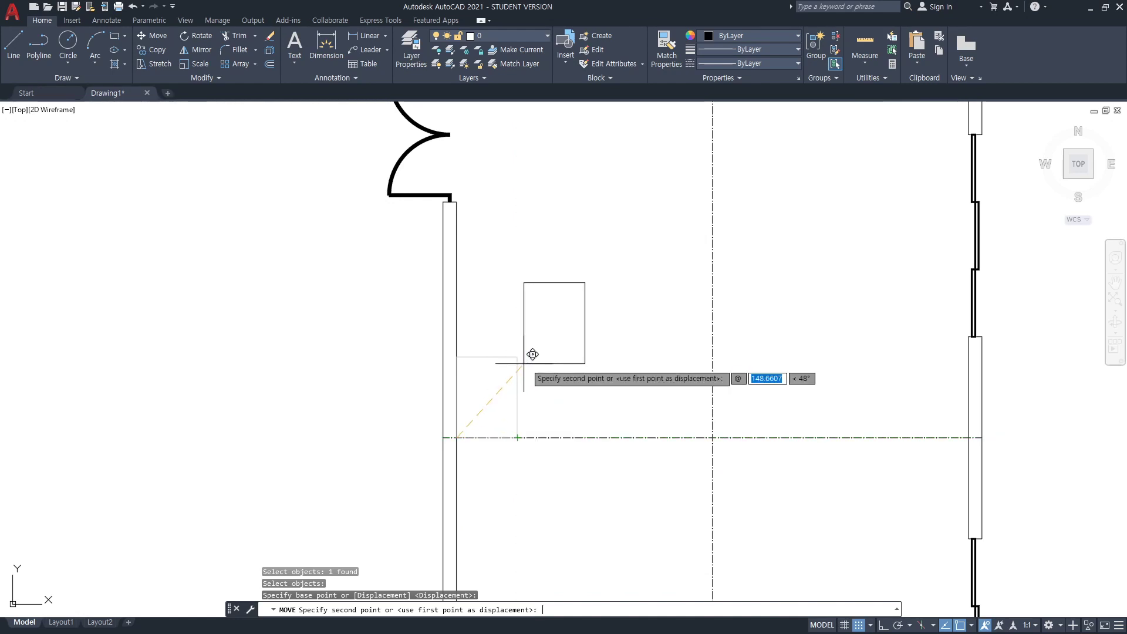
pyautogui.write('80')
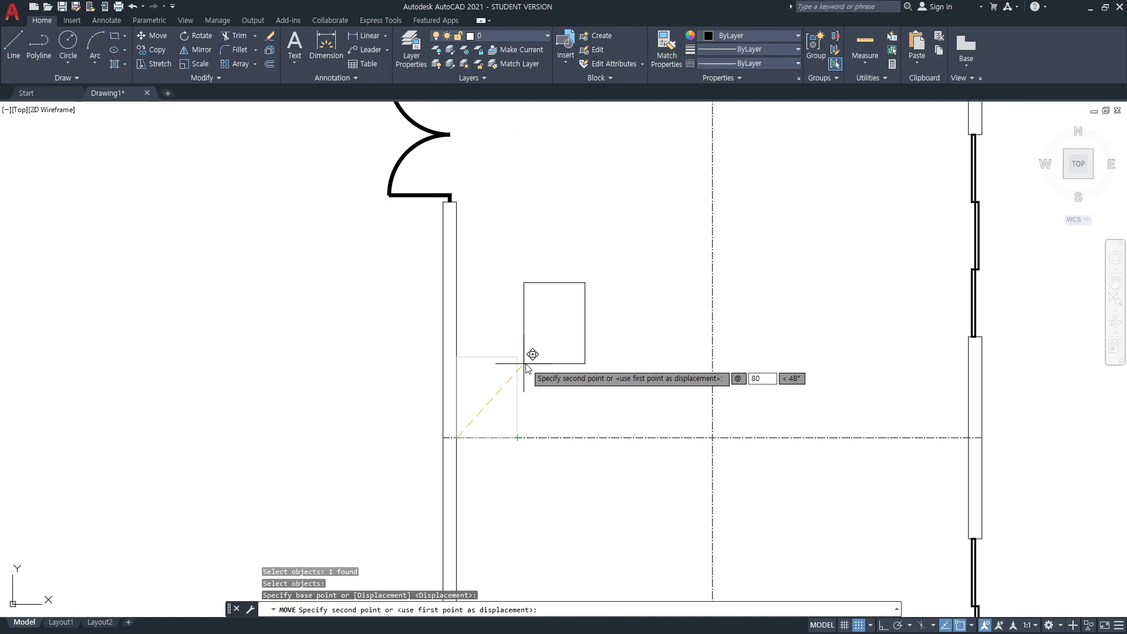
pyautogui.press('Tab')
pyautogui.write('75')
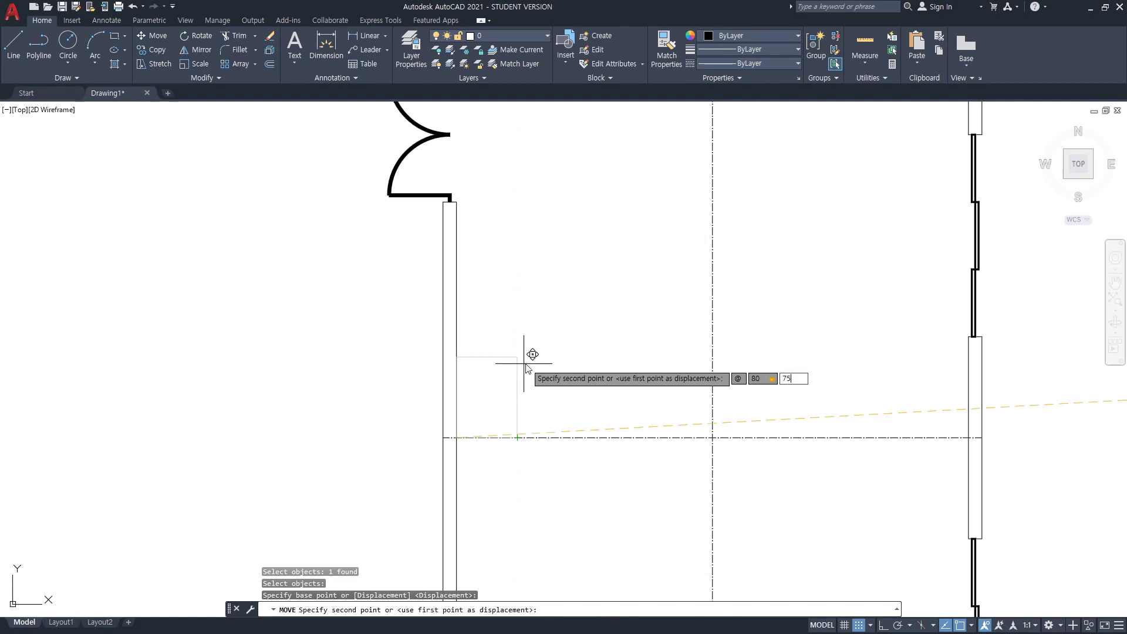
pyautogui.press('Return')
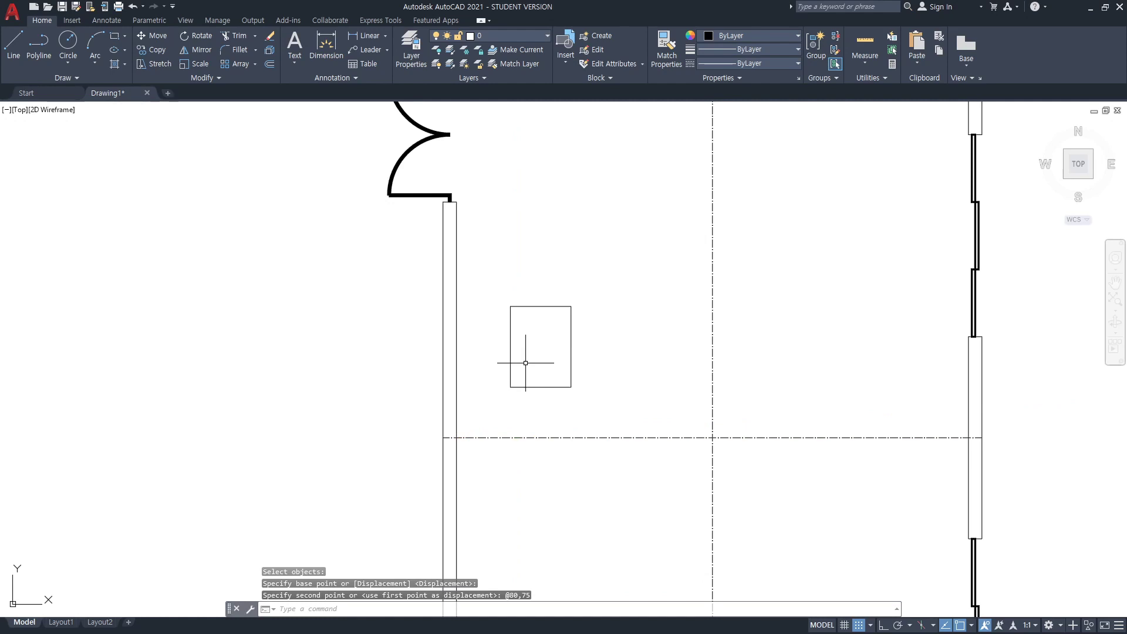
pyautogui.moveTo(457, 393)
pyautogui.mouseDown()
pyautogui.moveTo(510, 397)
pyautogui.moveTo(473, 370)
pyautogui.moveTo(475, 381)
pyautogui.moveTo(484, 368)
pyautogui.moveTo(517, 445)
pyautogui.moveTo(545, 432)
pyautogui.mouseUp()
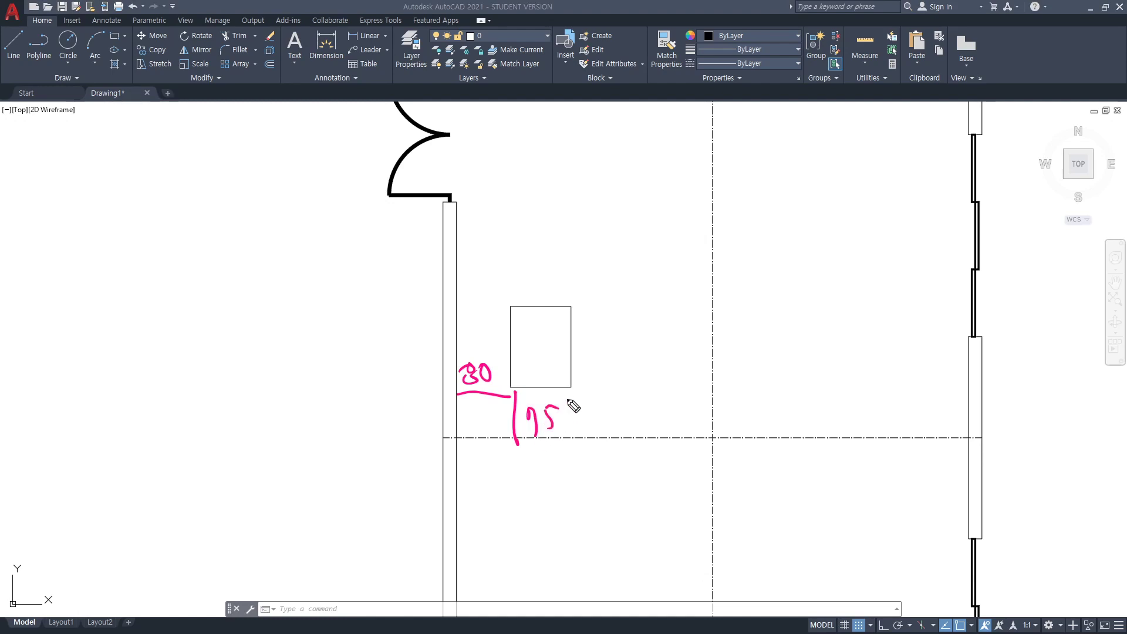
pyautogui.press('e')
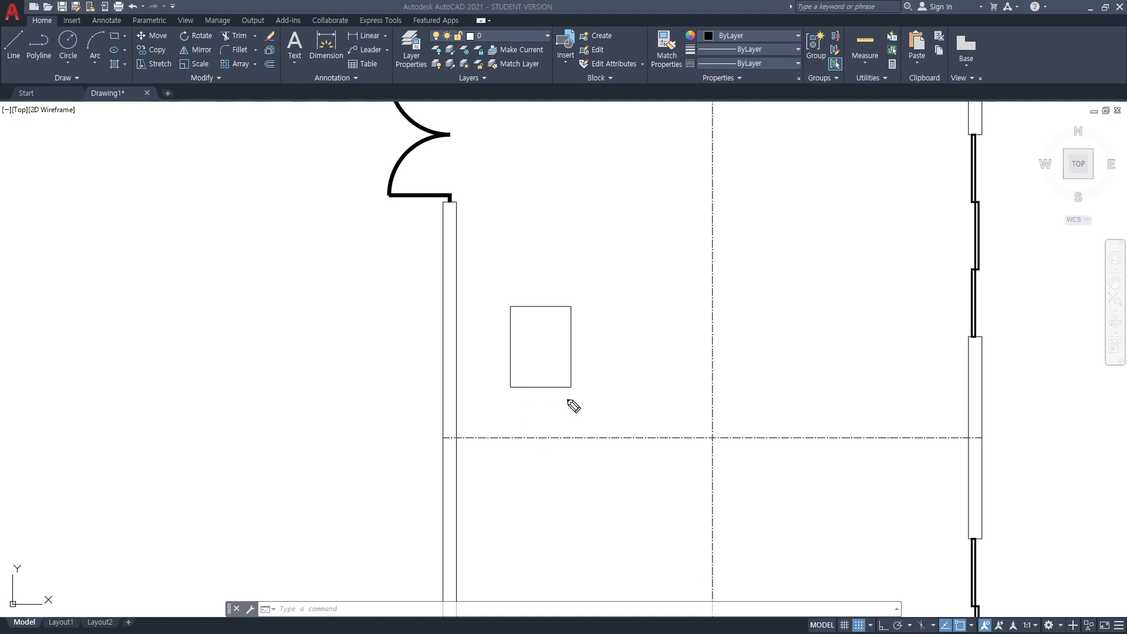
# Pan to reveal the top wall, then bring the CAD Practice_4weeks Word page forward.
pyautogui.press('Escape')
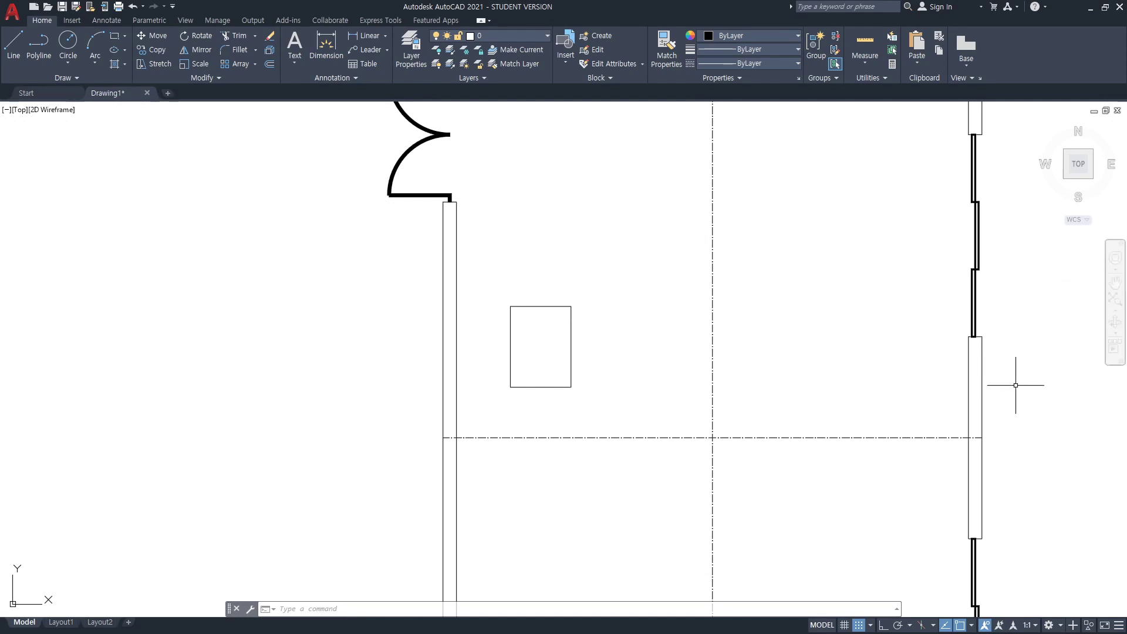
pyautogui.moveTo(1018, 352); pyautogui.dragTo(951, 389, button='middle')
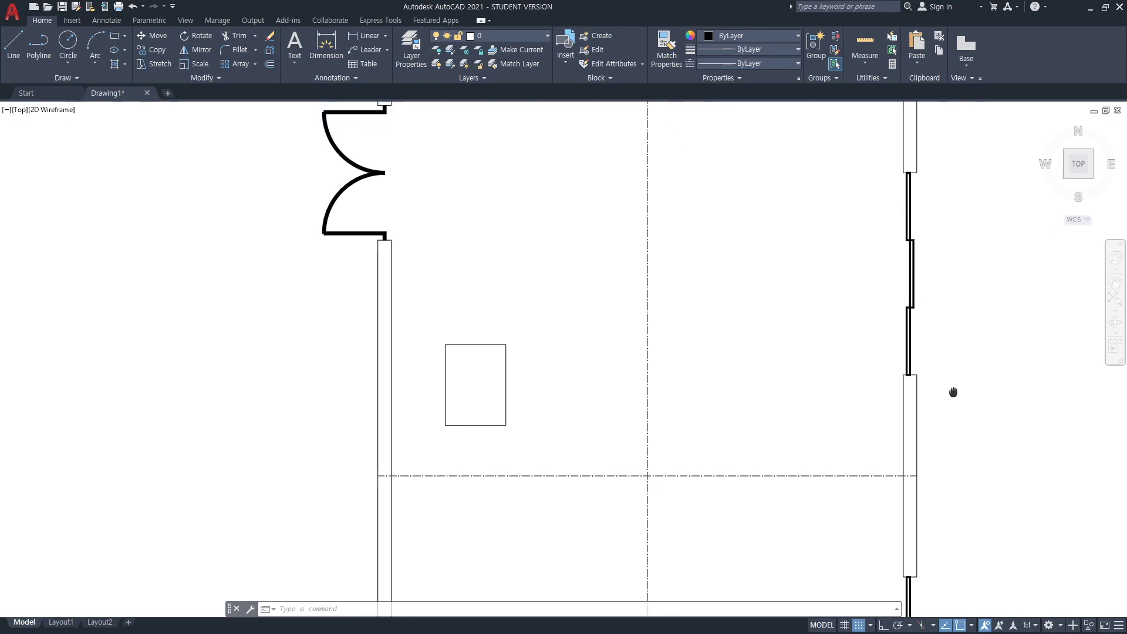
pyautogui.moveTo(825, 355); pyautogui.dragTo(809, 411, button='middle')
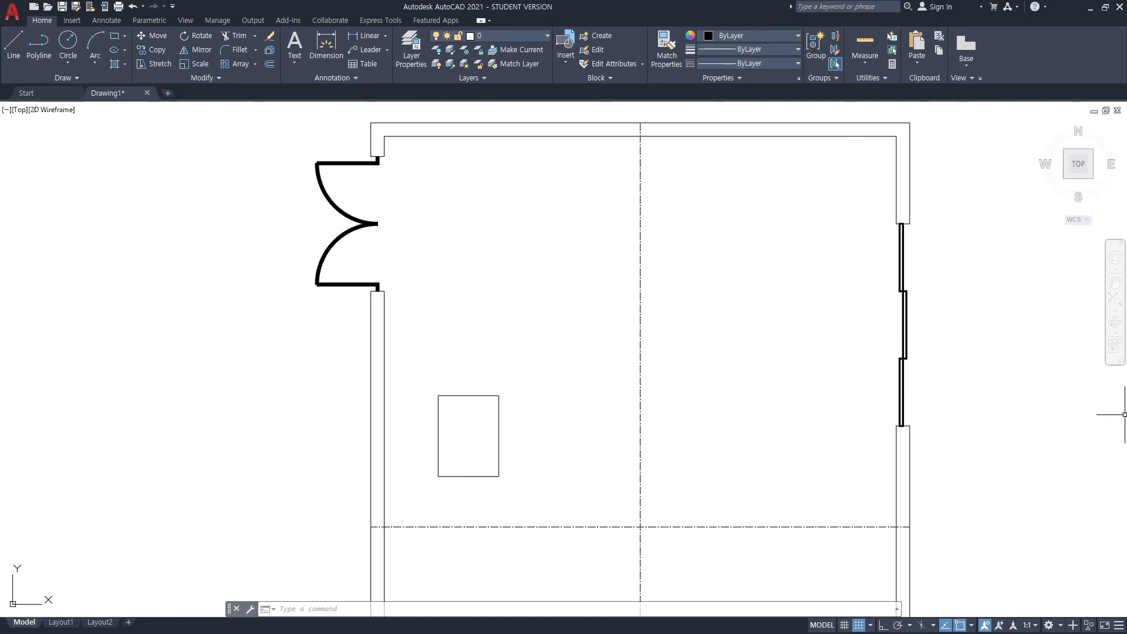
pyautogui.hotkey('alt', 'Tab')
pyautogui.moveTo(660, 7); pyautogui.dragTo(672, 10)
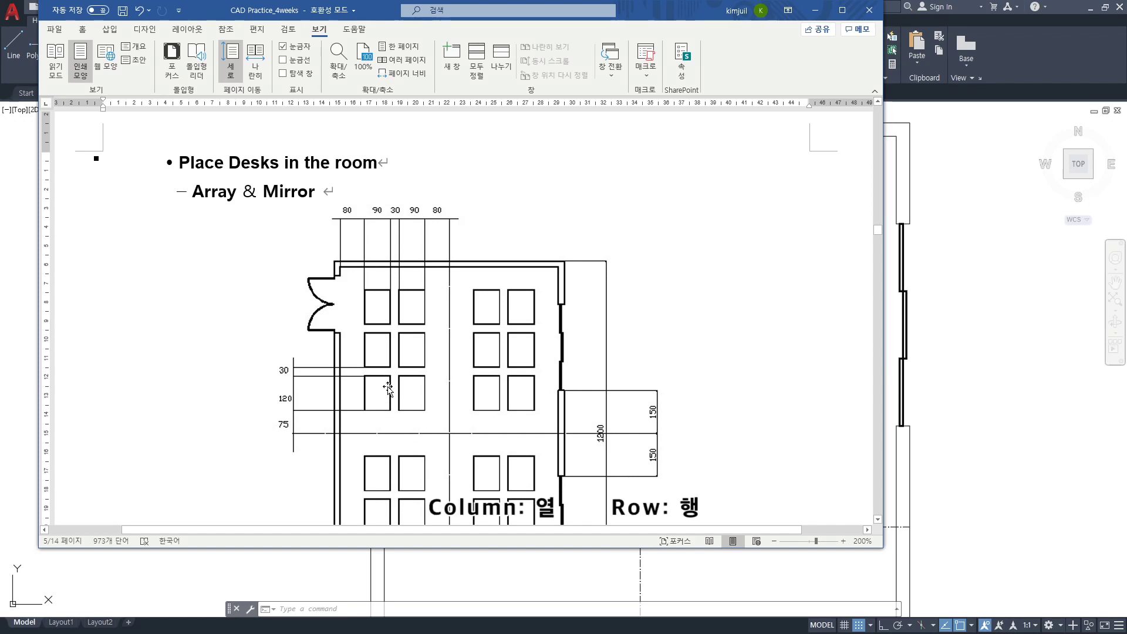
# Drag the Word reference window off-screen to bring the AutoCAD drawing back into view.
pyautogui.moveTo(661, 15); pyautogui.dragTo(1125, 56)
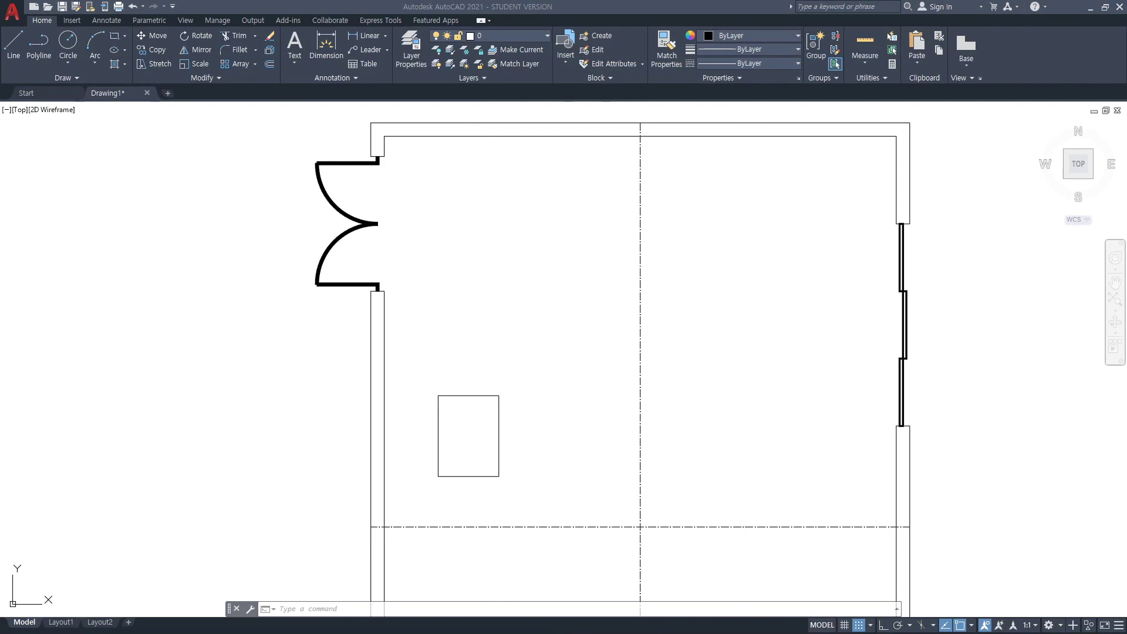
# Turn the desk rectangle into a rectangular array of 4 columns × 3 rows, spaced 135 and 180.
pyautogui.click(600, 378)
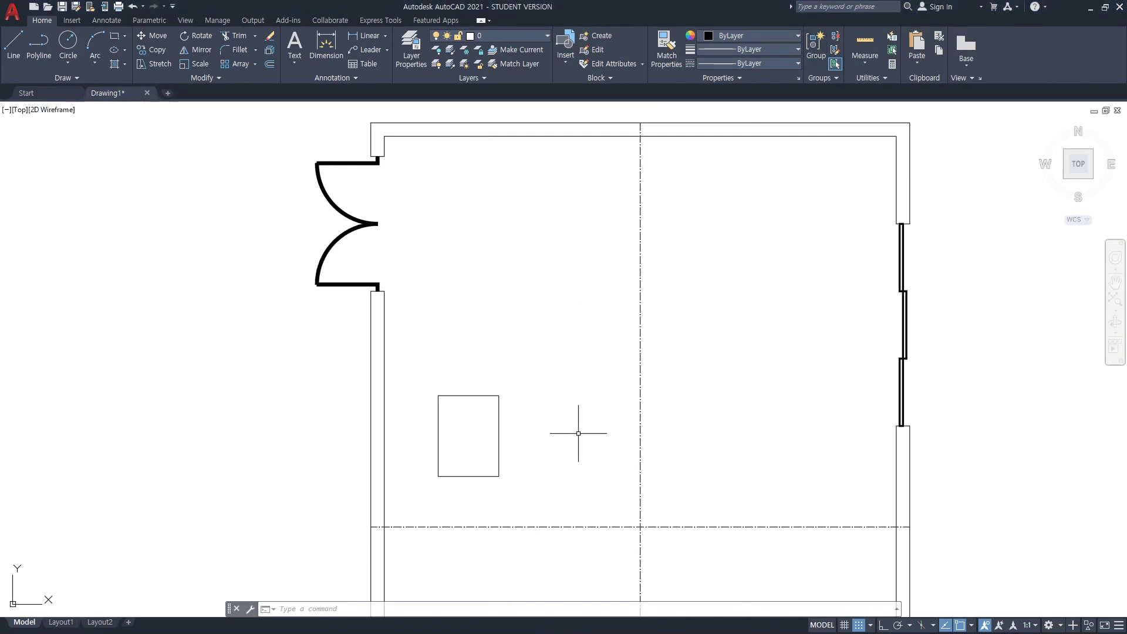
pyautogui.write('ARRA')
pyautogui.press('BackSpace')
pyautogui.press('BackSpace')
pyautogui.press('BackSpace')
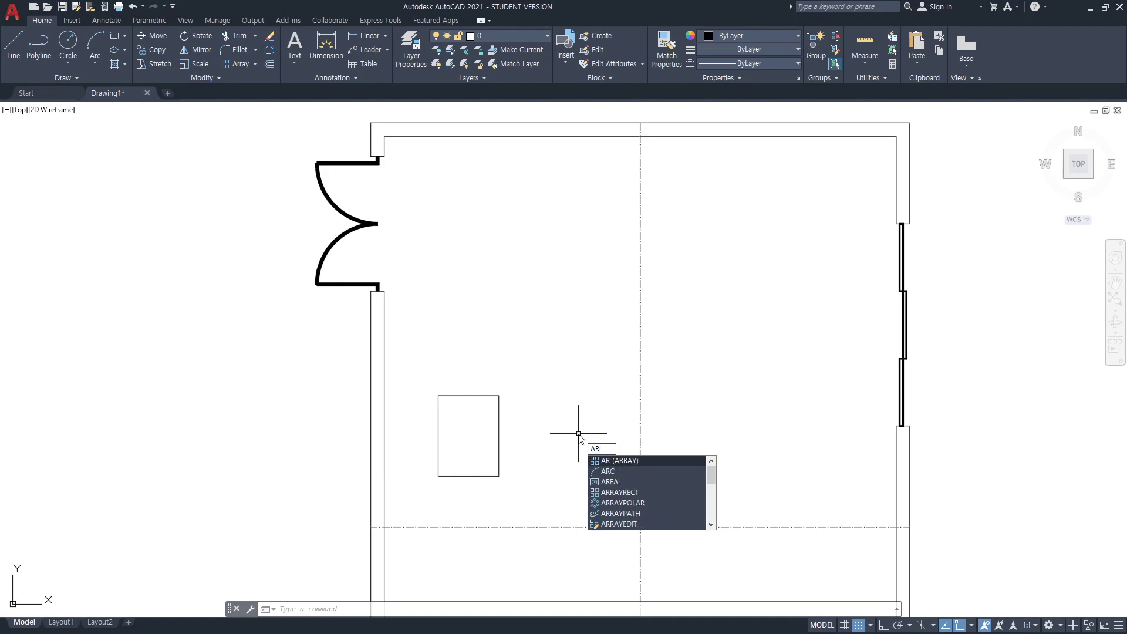
pyautogui.press('Return')
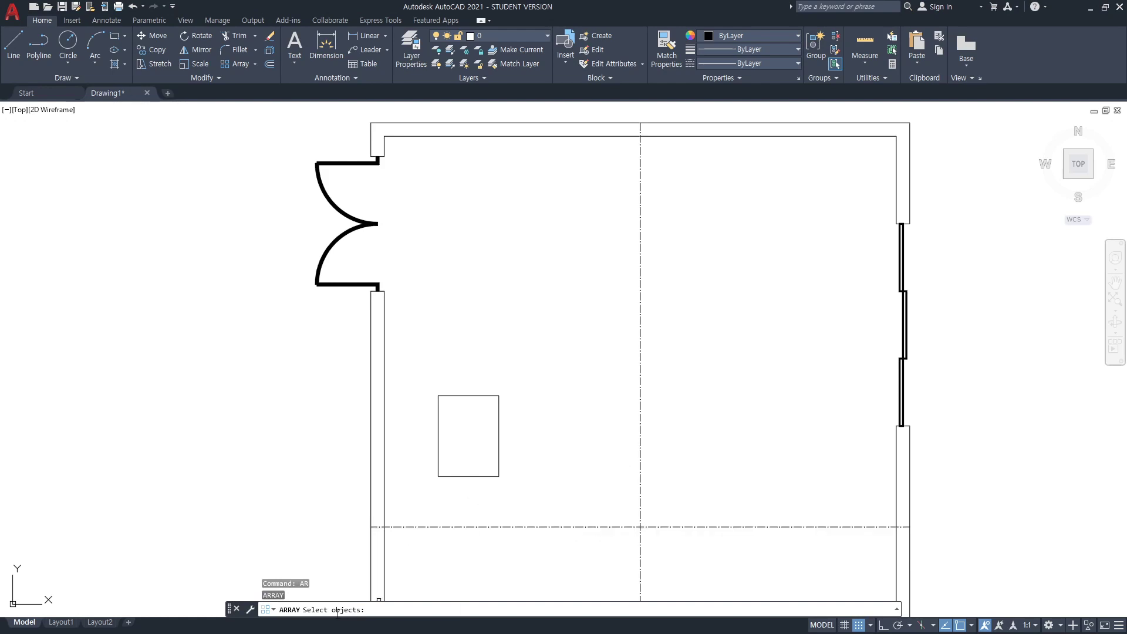
pyautogui.click(499, 473)
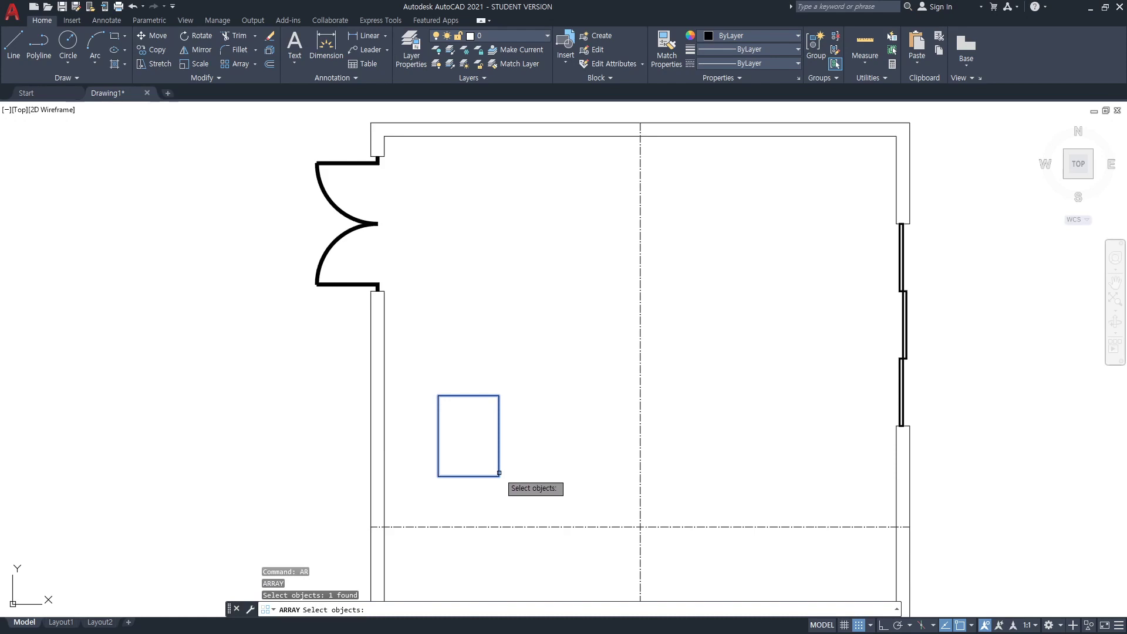
pyautogui.press('Return')
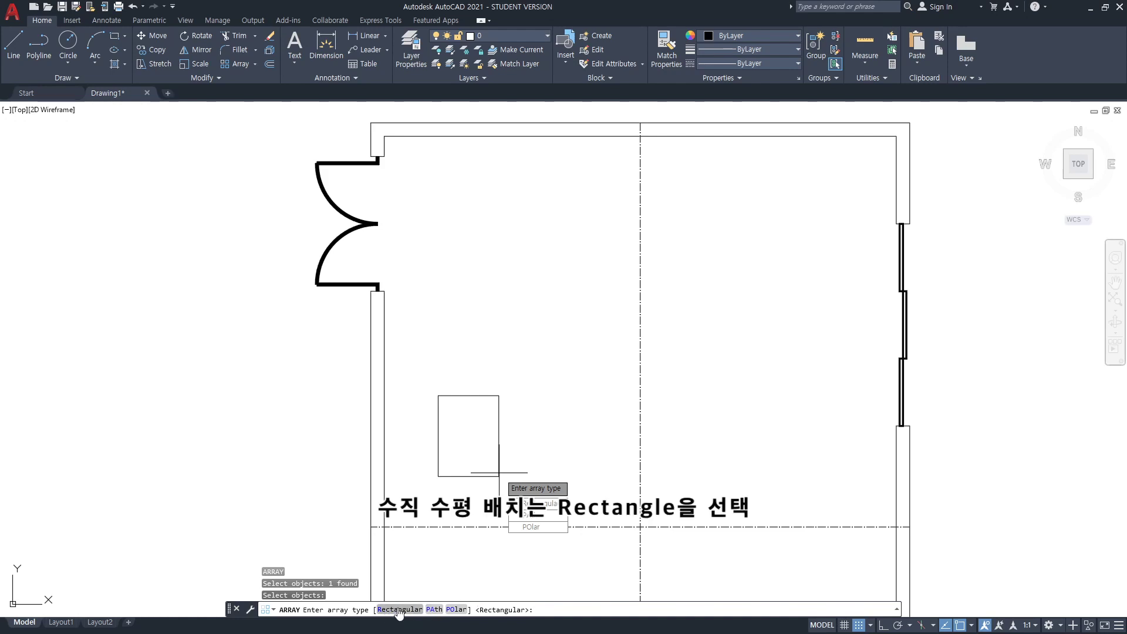
pyautogui.write('r')
pyautogui.press('Return')
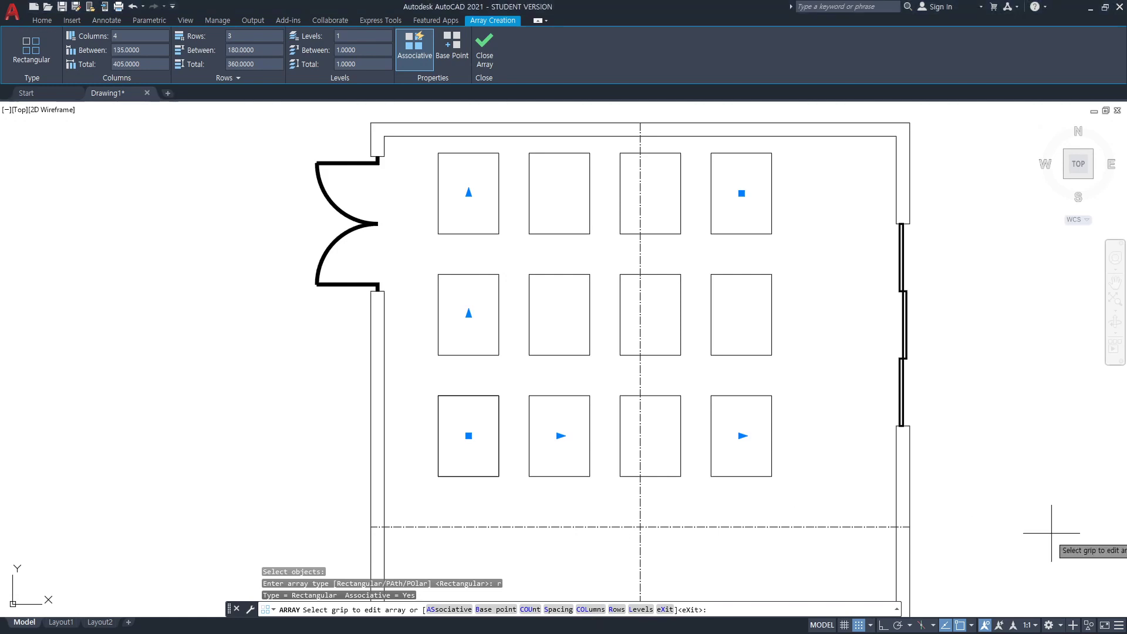
pyautogui.write('col')
pyautogui.press('Return')
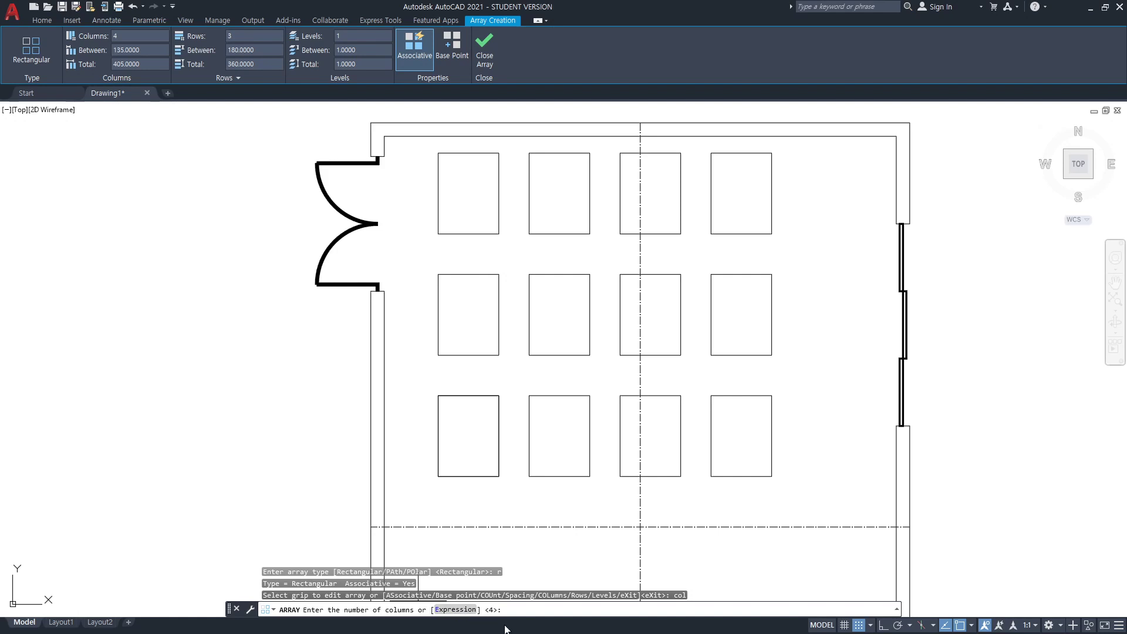
# Set the array to 2 columns, sketch a 135 spacing note between desks, then clear it.
pyautogui.press('Return')
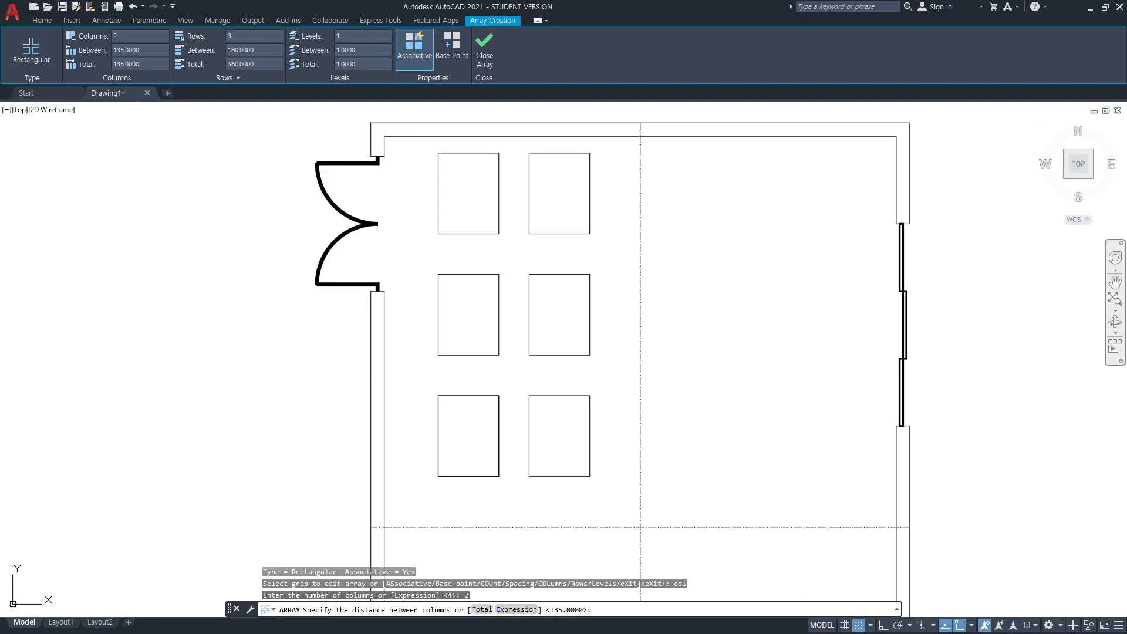
pyautogui.moveTo(498, 154); pyautogui.dragTo(516, 156)
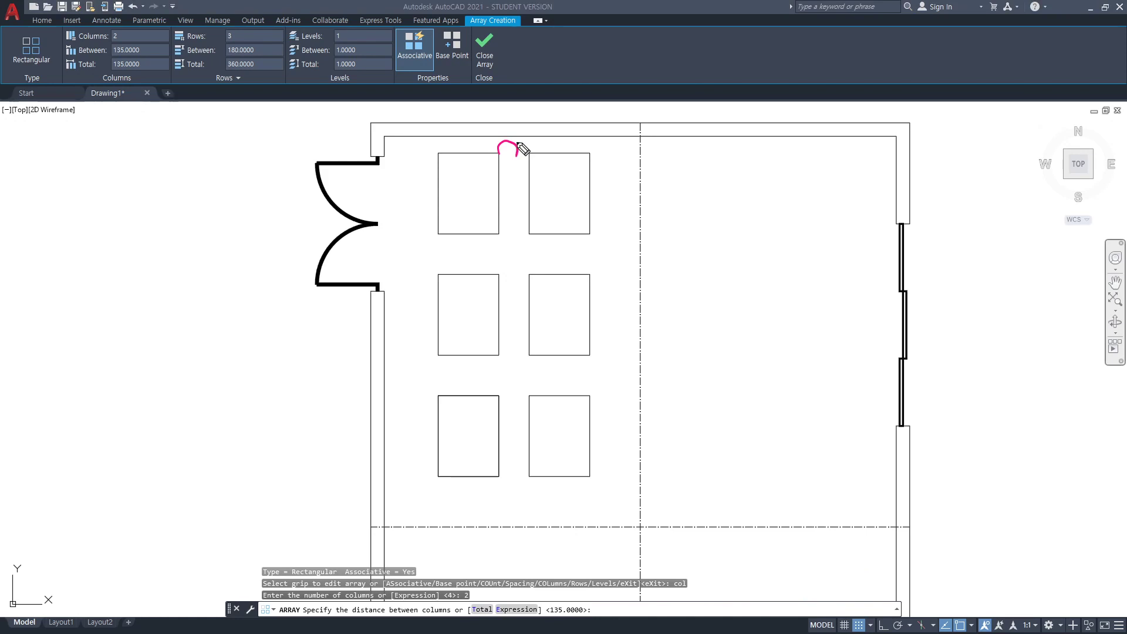
pyautogui.moveTo(436, 274); pyautogui.dragTo(440, 271)
pyautogui.moveTo(530, 281); pyautogui.dragTo(527, 277)
pyautogui.moveTo(437, 251)
pyautogui.mouseDown()
pyautogui.moveTo(438, 276)
pyautogui.moveTo(537, 256)
pyautogui.moveTo(528, 276)
pyautogui.mouseUp()
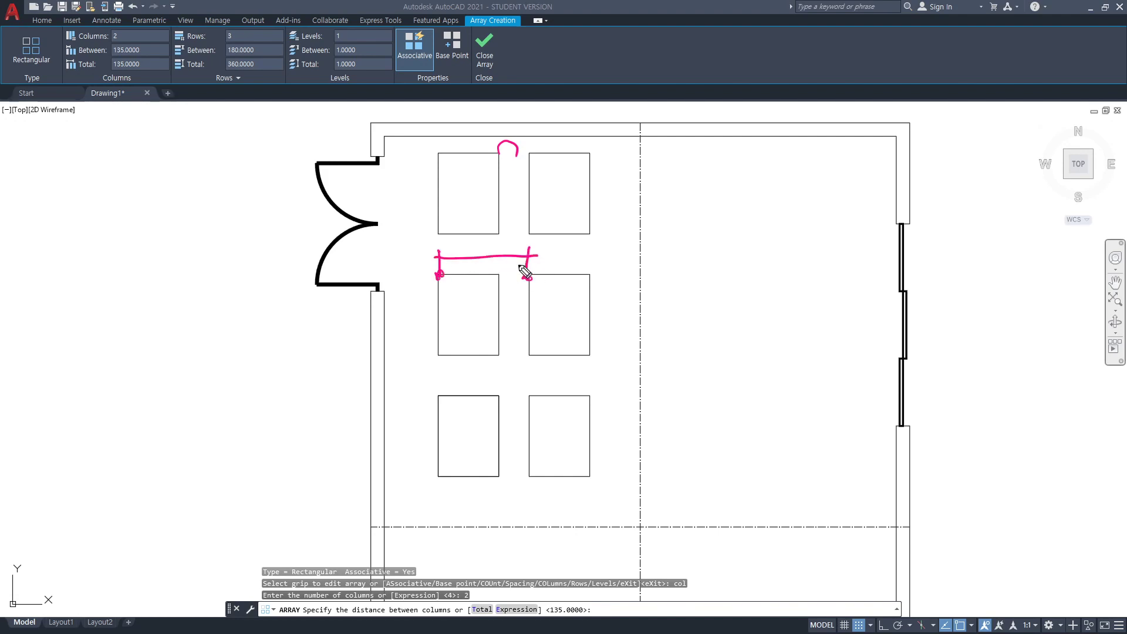
pyautogui.moveTo(472, 235)
pyautogui.mouseDown()
pyautogui.moveTo(482, 250)
pyautogui.moveTo(510, 233)
pyautogui.mouseUp()
pyautogui.press('Escape')
pyautogui.hotkey('alt', 'Tab')
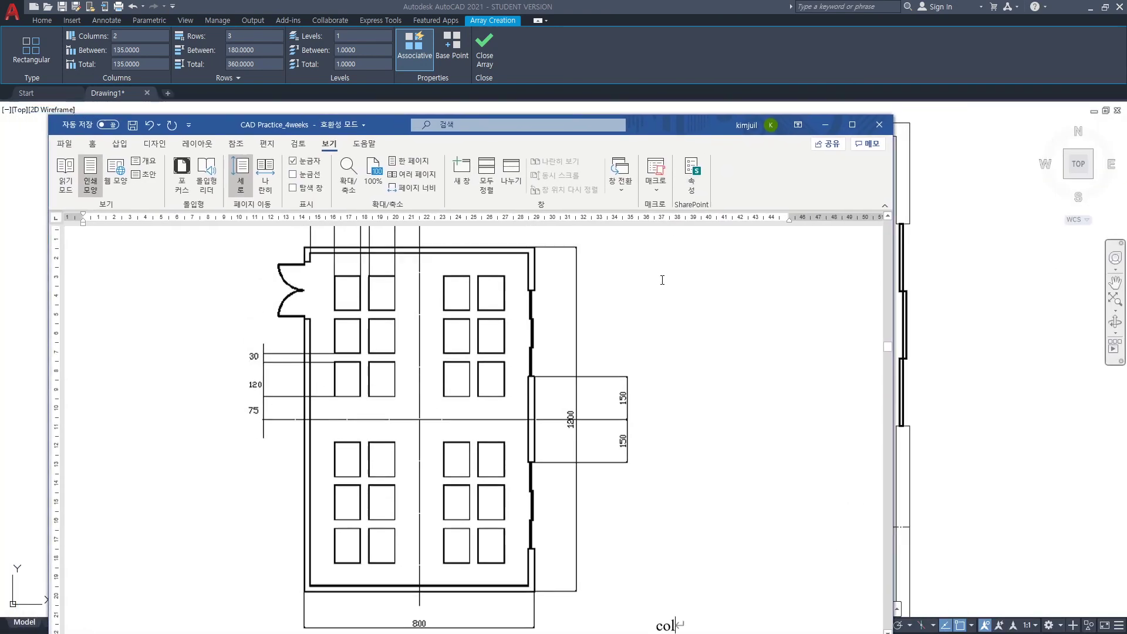
pyautogui.scroll(2, 662, 280)
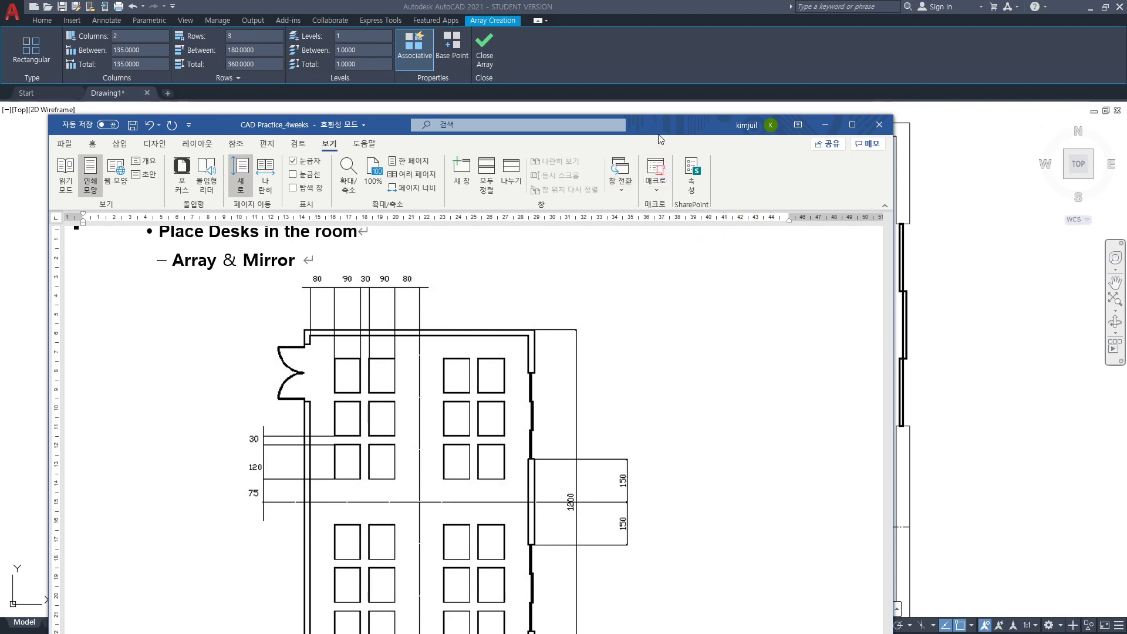
pyautogui.hotkey('alt', 'Tab')
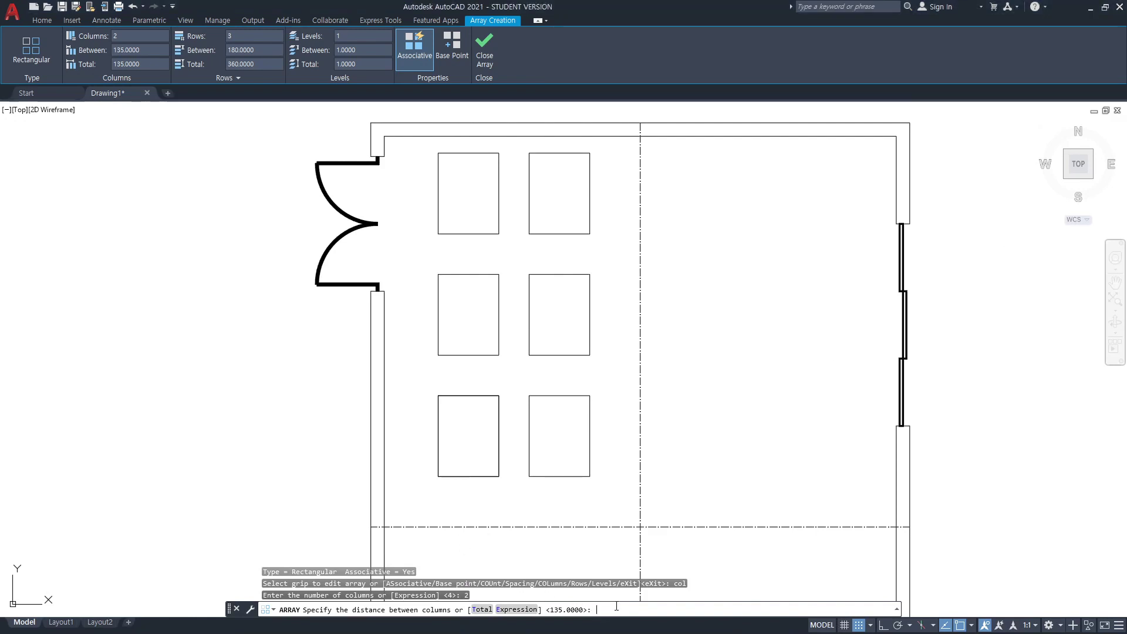
# Set the desk array's column spacing to 120.
pyautogui.write('120')
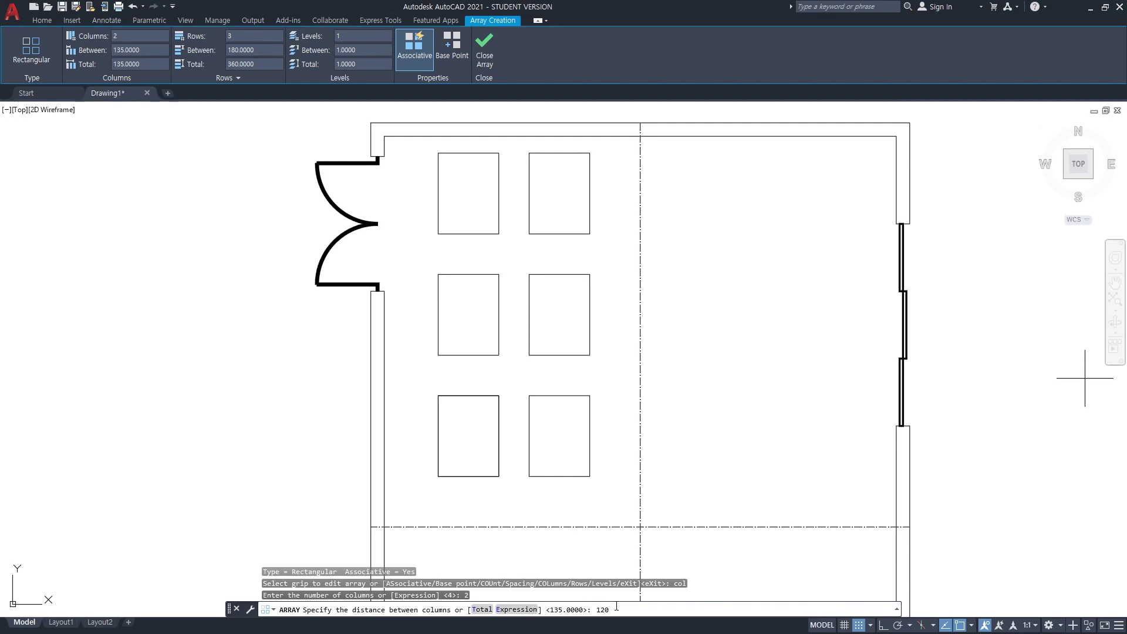
pyautogui.press('Return')
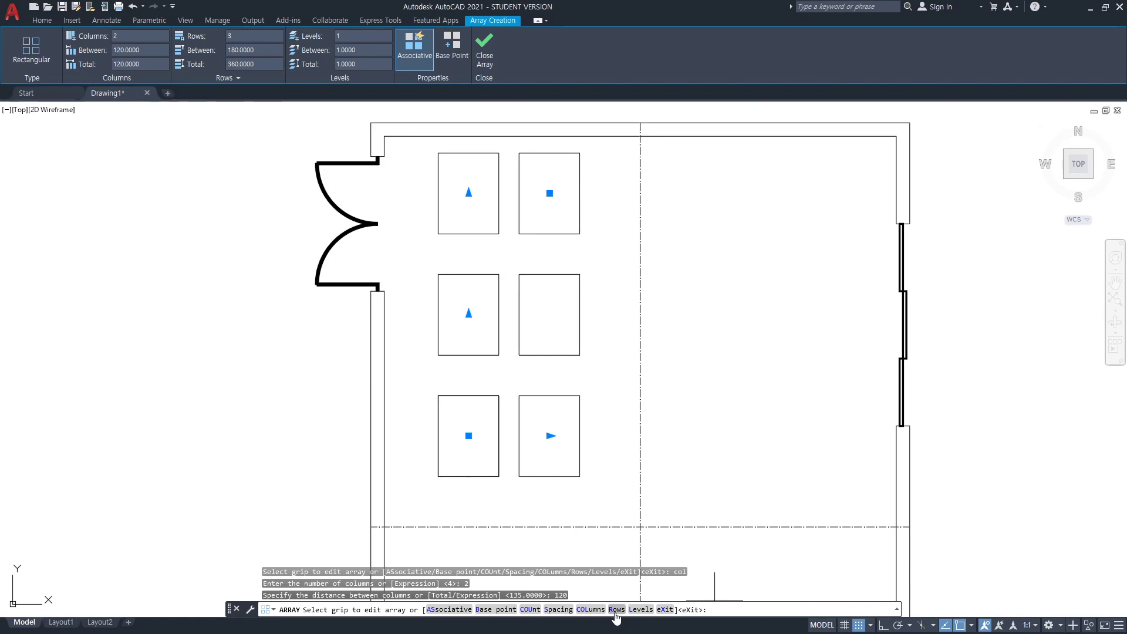
# Keep 3 desk rows at 150 row spacing, then switch to the Word practice sheet.
pyautogui.write('r')
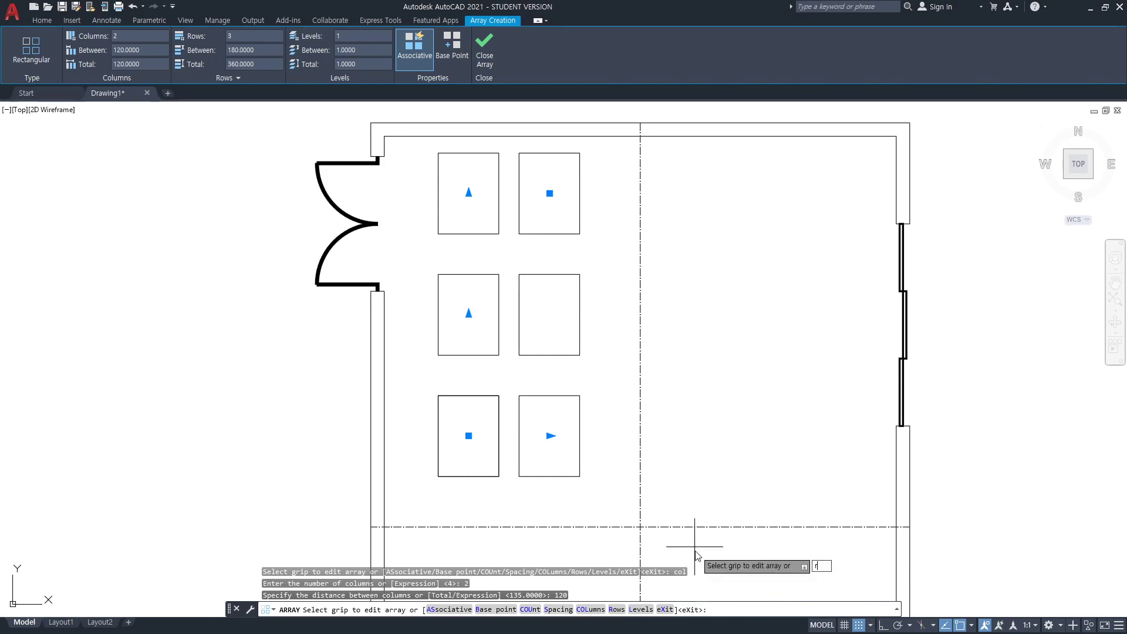
pyautogui.press('Return')
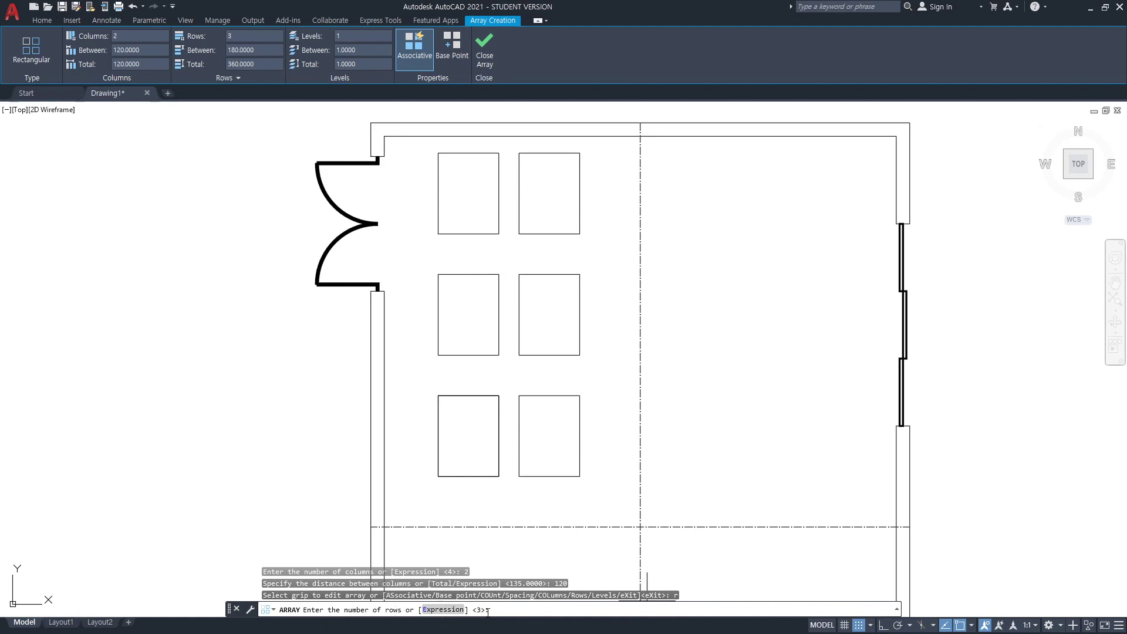
pyautogui.press('Return')
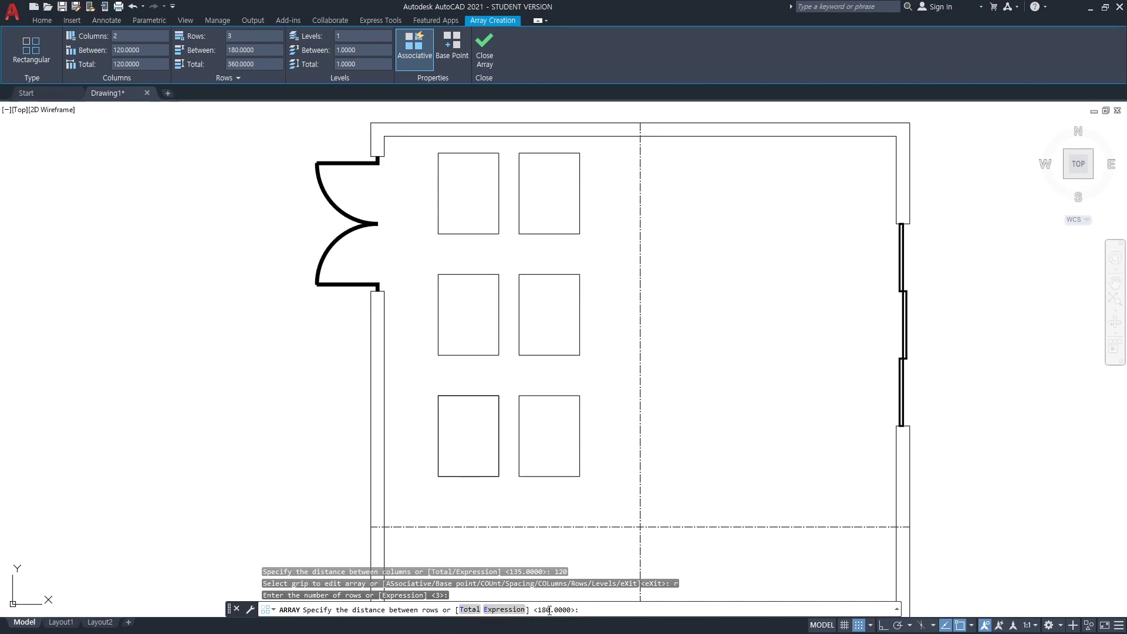
pyautogui.write('150')
pyautogui.press('Return')
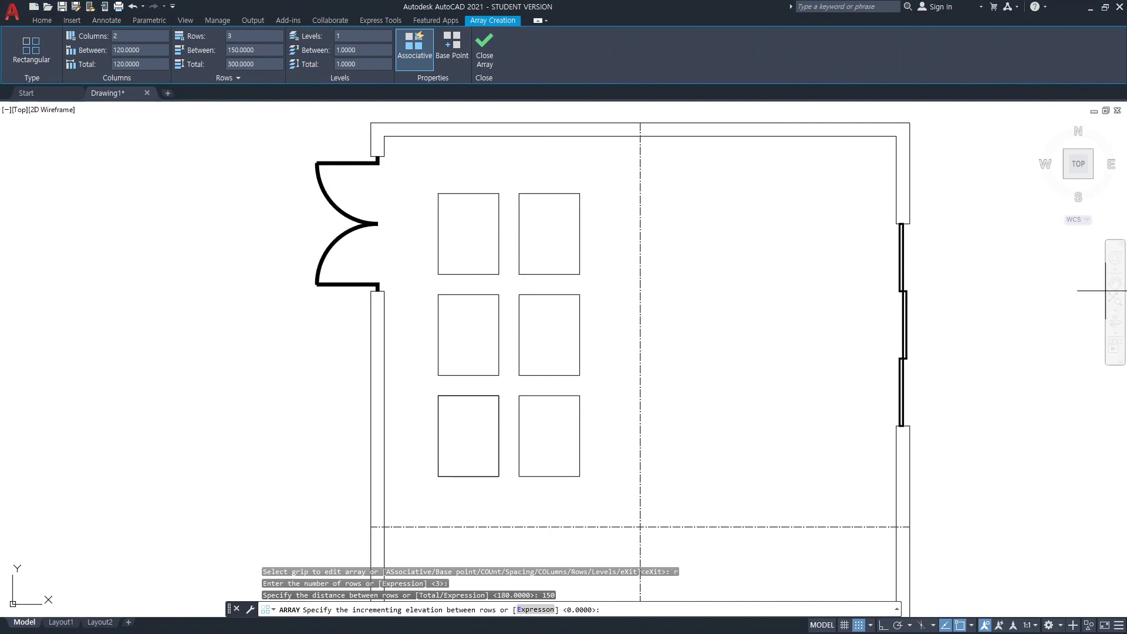
pyautogui.hotkey('alt', 'Tab')
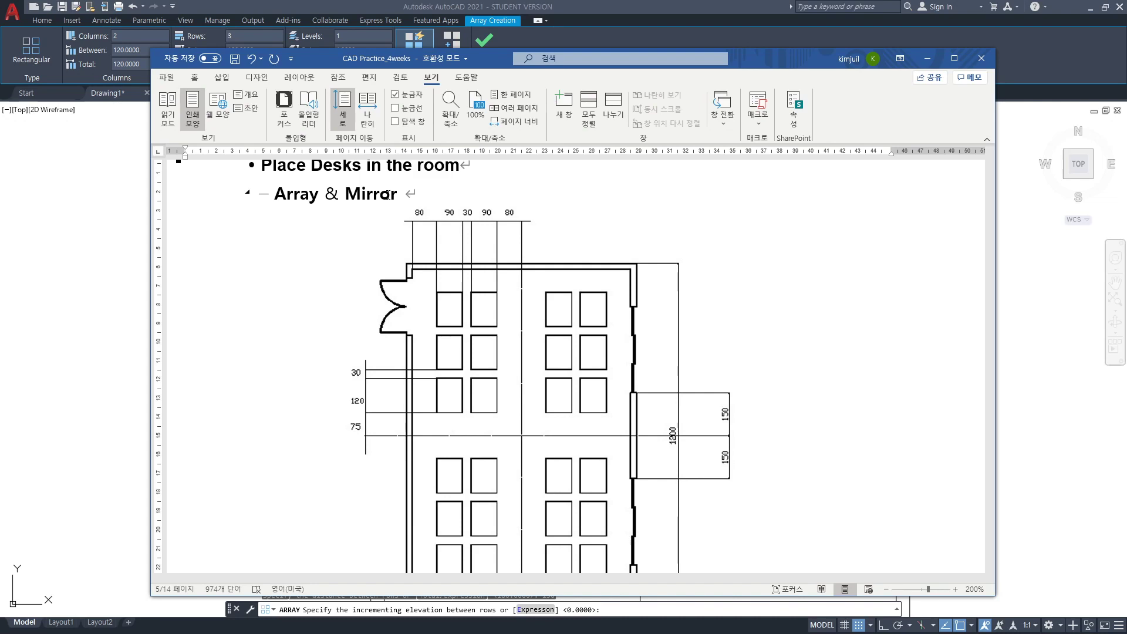
# Highlight 'Mirror' in the Word sheet, move Word aside, and skip the row elevation setting.
pyautogui.moveTo(345, 194); pyautogui.dragTo(390, 188)
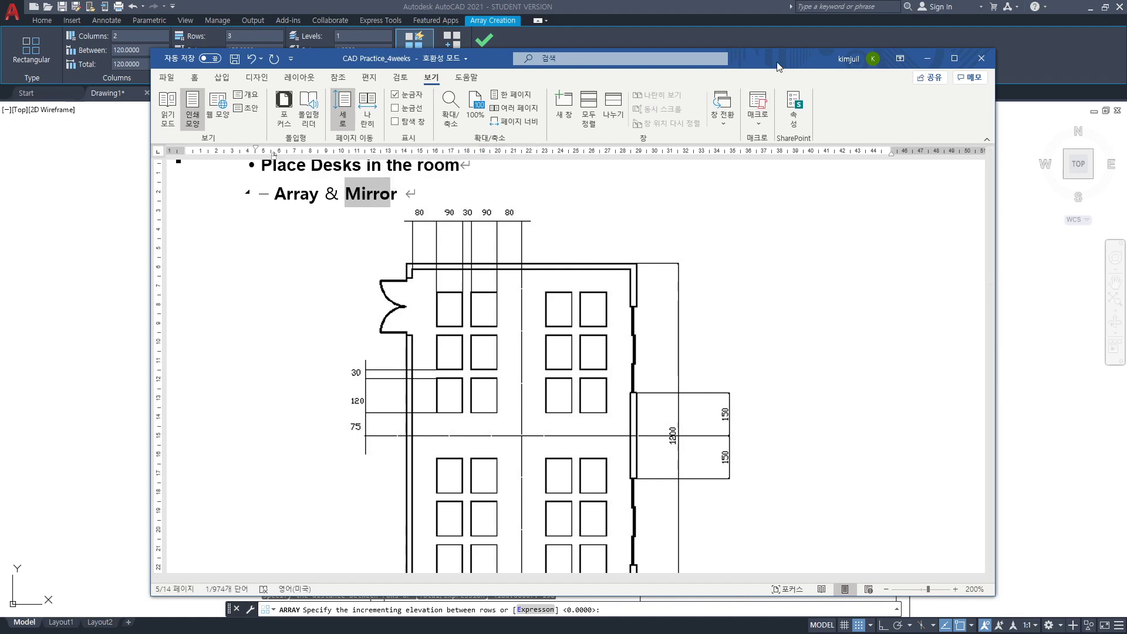
pyautogui.moveTo(762, 57); pyautogui.dragTo(1126, 57)
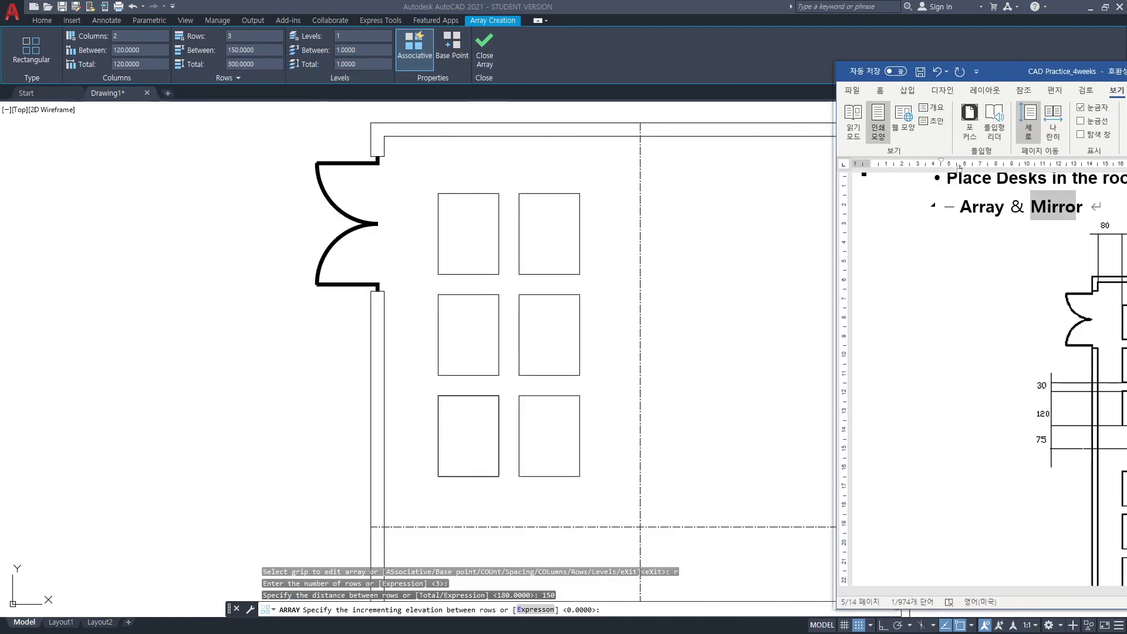
pyautogui.click(600, 493)
pyautogui.click(411, 189)
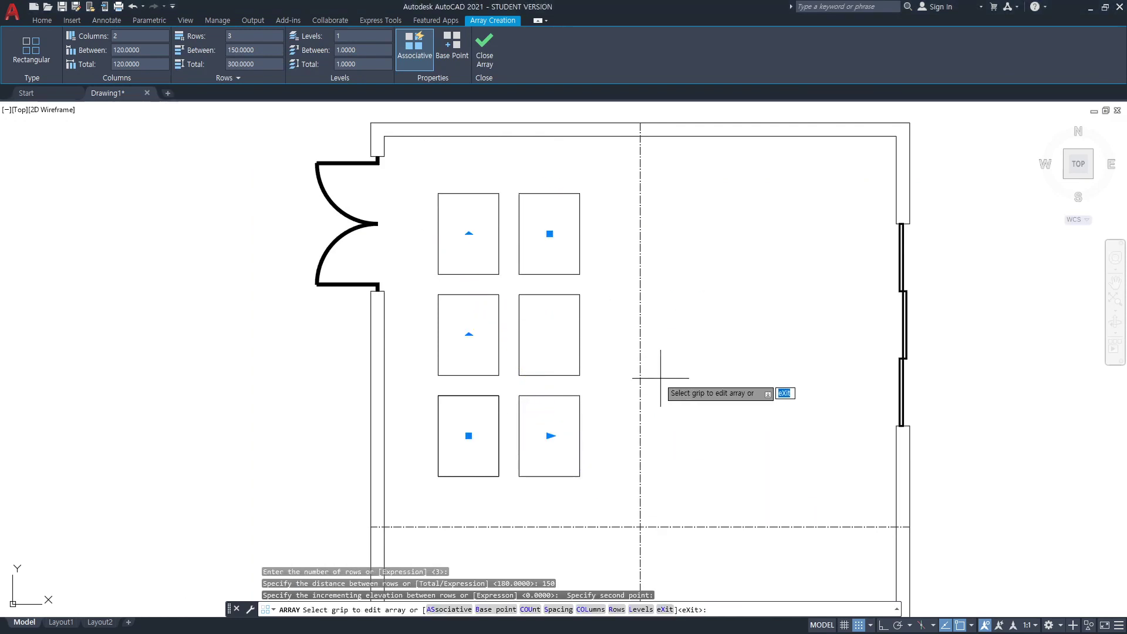
# Close the 2×3 array and start MIRROR with all six desks window-selected.
pyautogui.press('Escape')
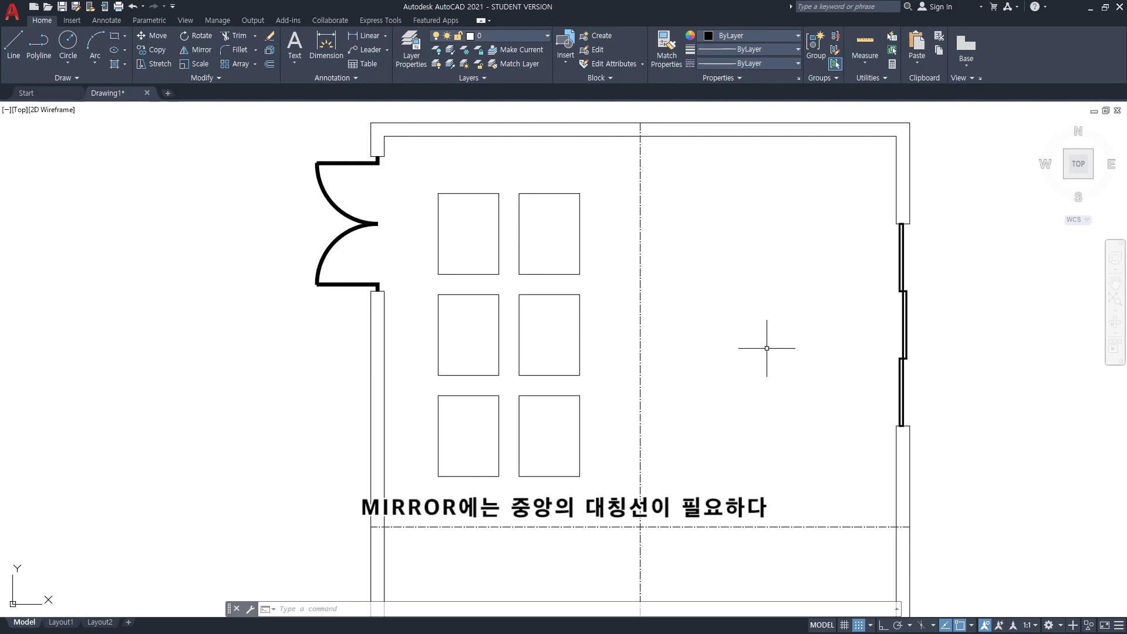
pyautogui.write('MIRR')
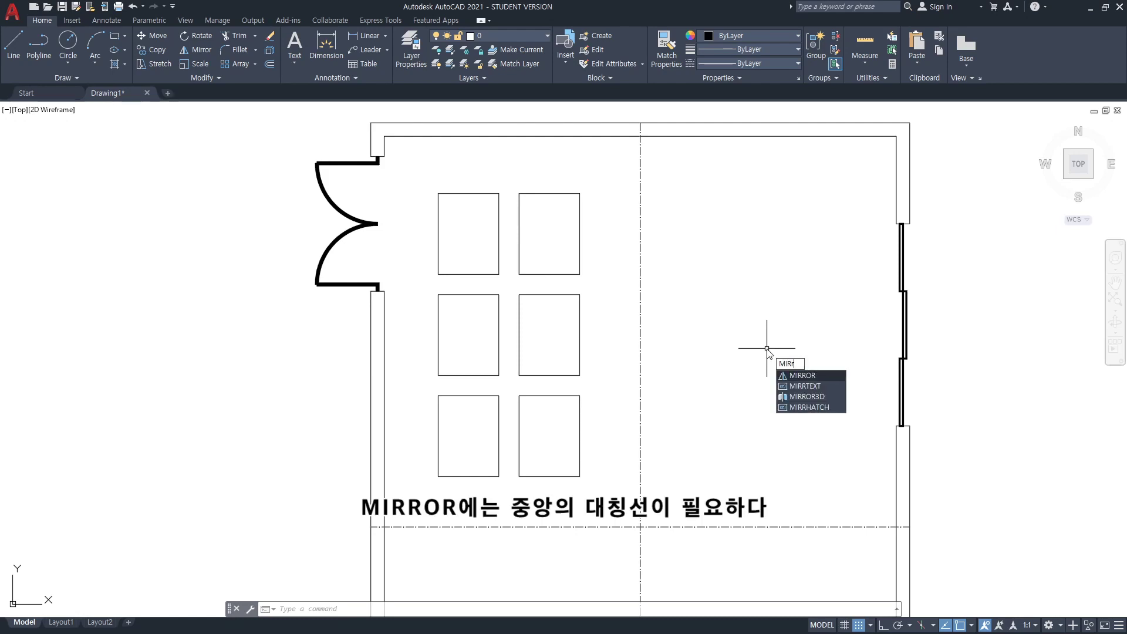
pyautogui.write('OR')
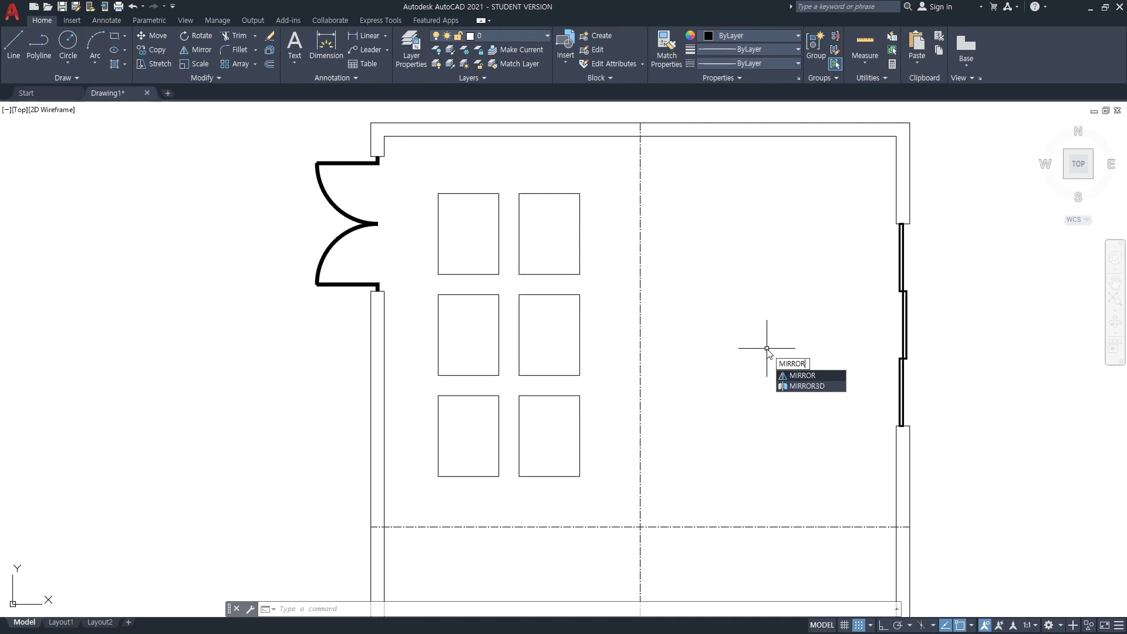
pyautogui.press('Return')
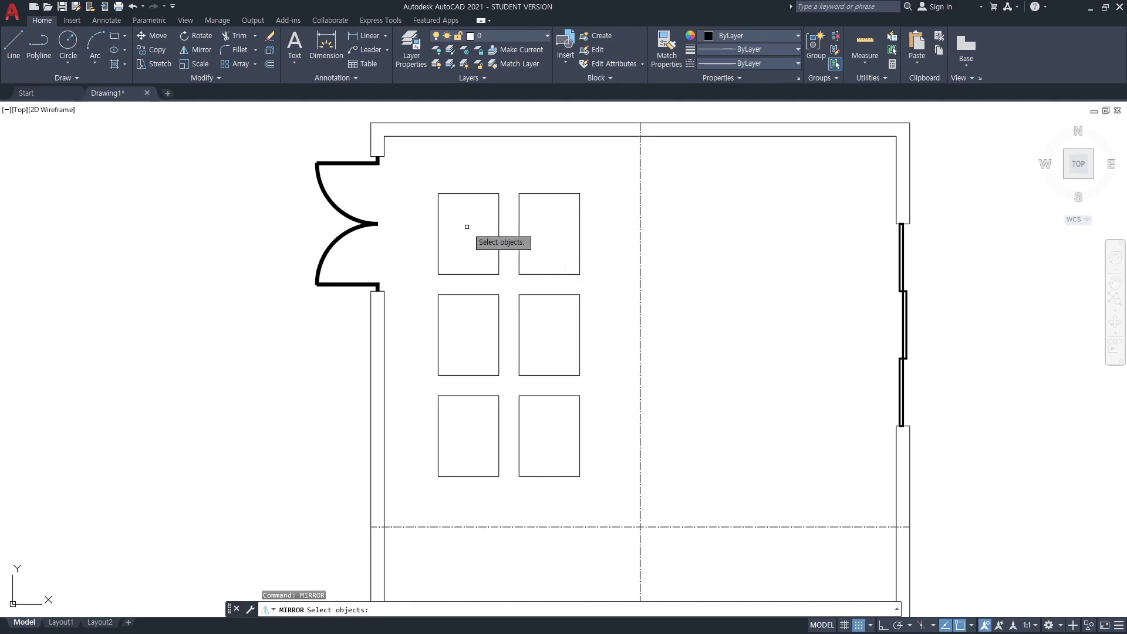
pyautogui.click(417, 167)
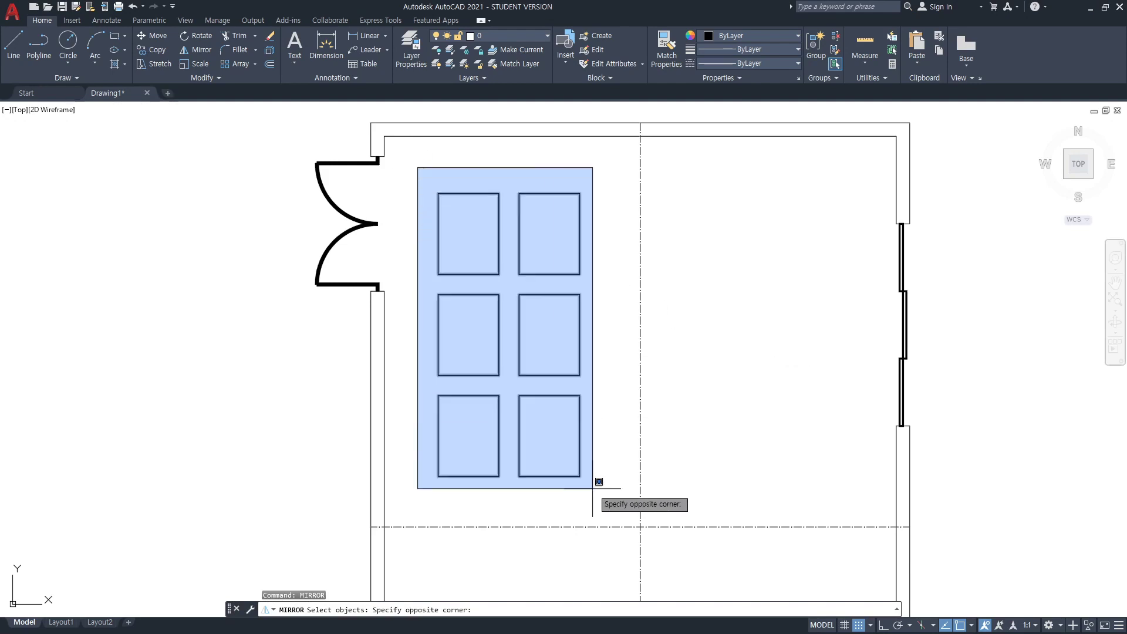
pyautogui.click(609, 499)
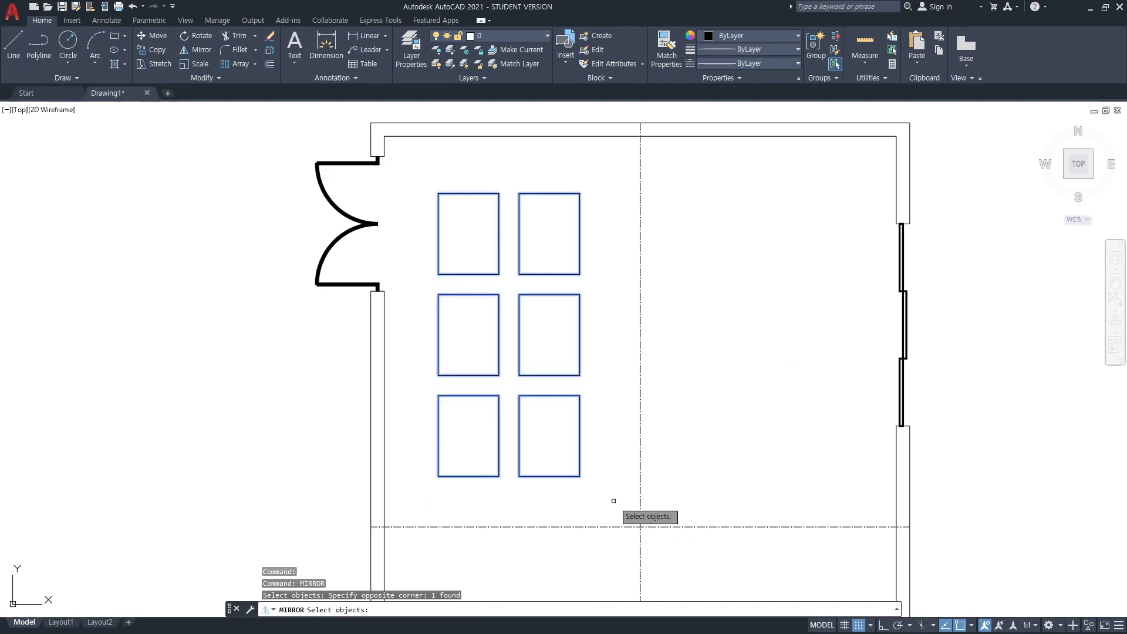
pyautogui.press('Return')
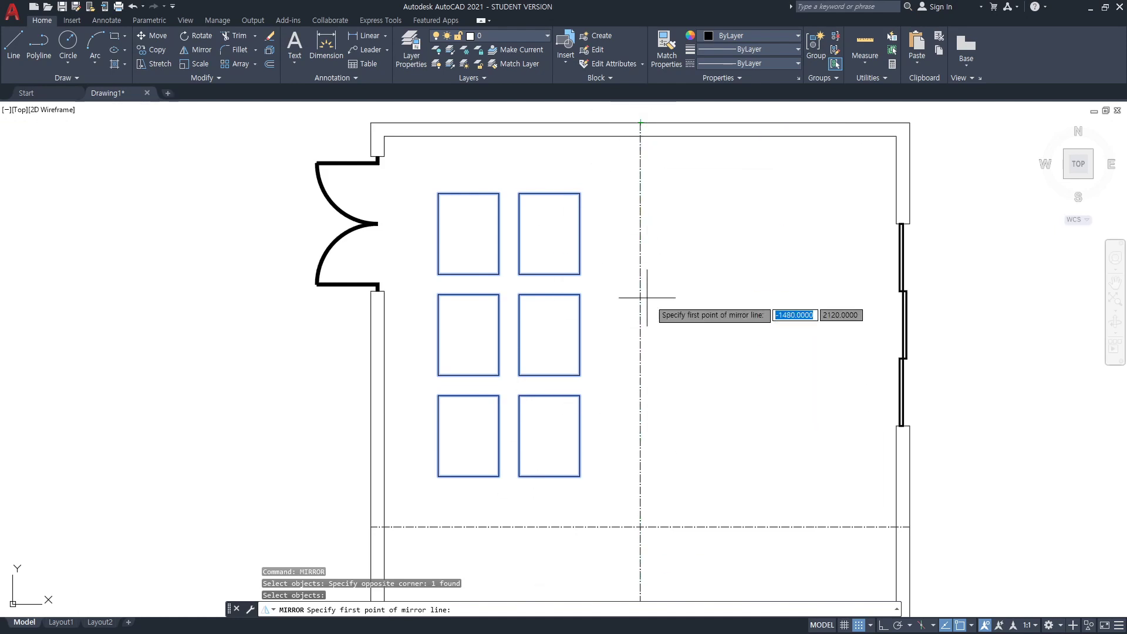
# Mirror the six desks across the vertical centre line from the top-wall midpoint, keeping originals.
pyautogui.click(640, 122)
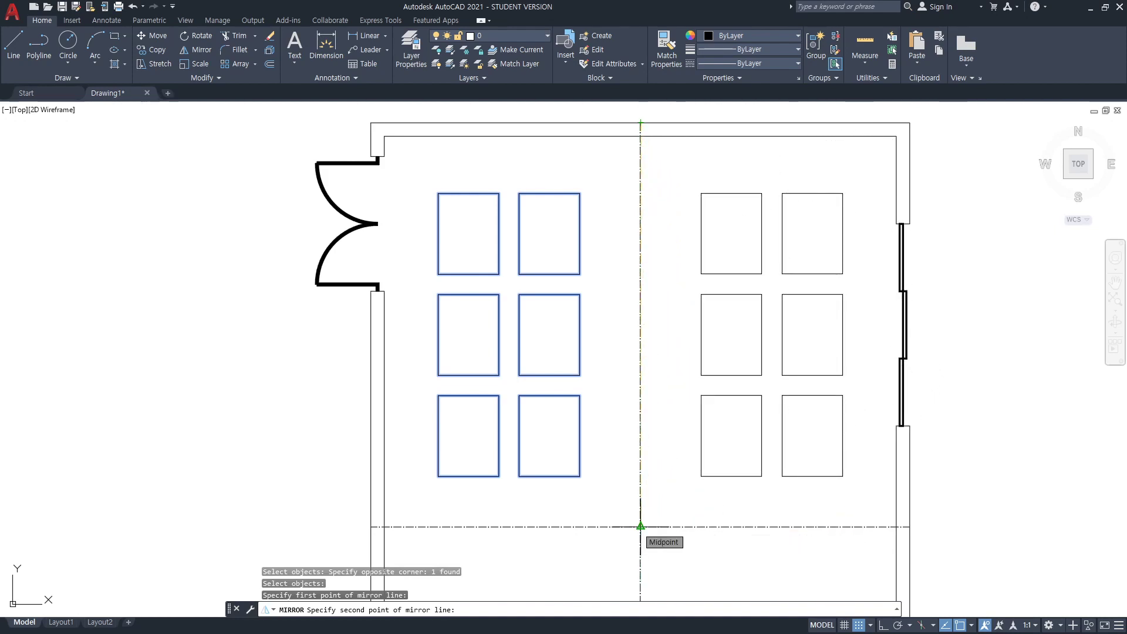
pyautogui.click(640, 526)
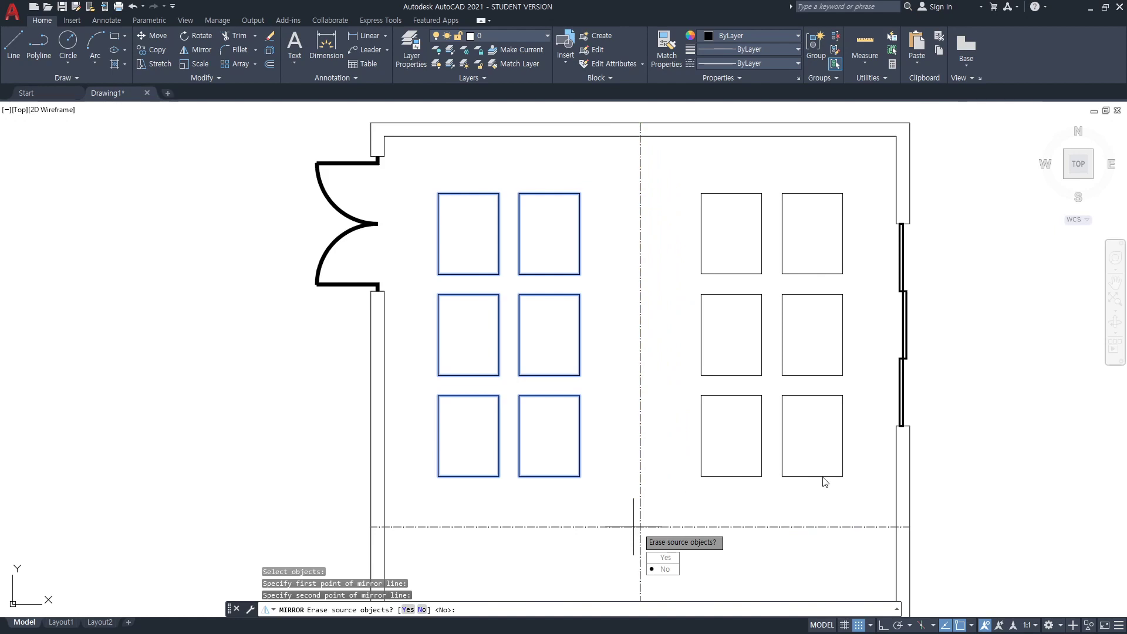
pyautogui.press('Return')
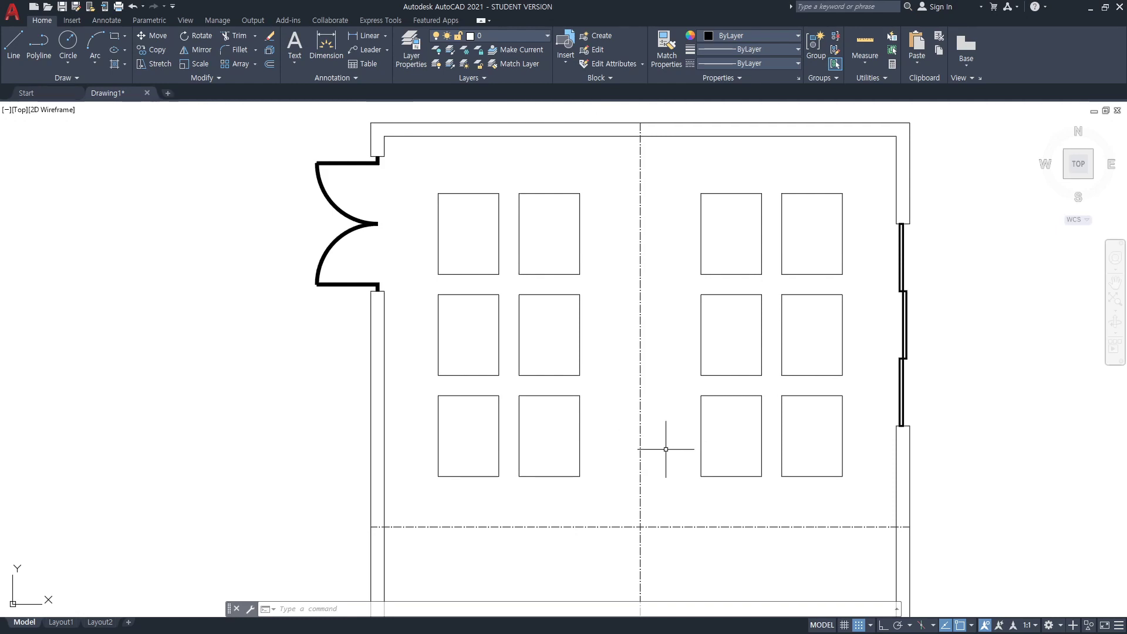
# Zoom out and pan until the empty lower half of the room is visible.
pyautogui.scroll(-2, 666, 449)
pyautogui.moveTo(666, 453)
pyautogui.mouseDown(button='middle')
pyautogui.moveTo(681, 416)
pyautogui.moveTo(677, 335)
pyautogui.mouseUp(button='middle')
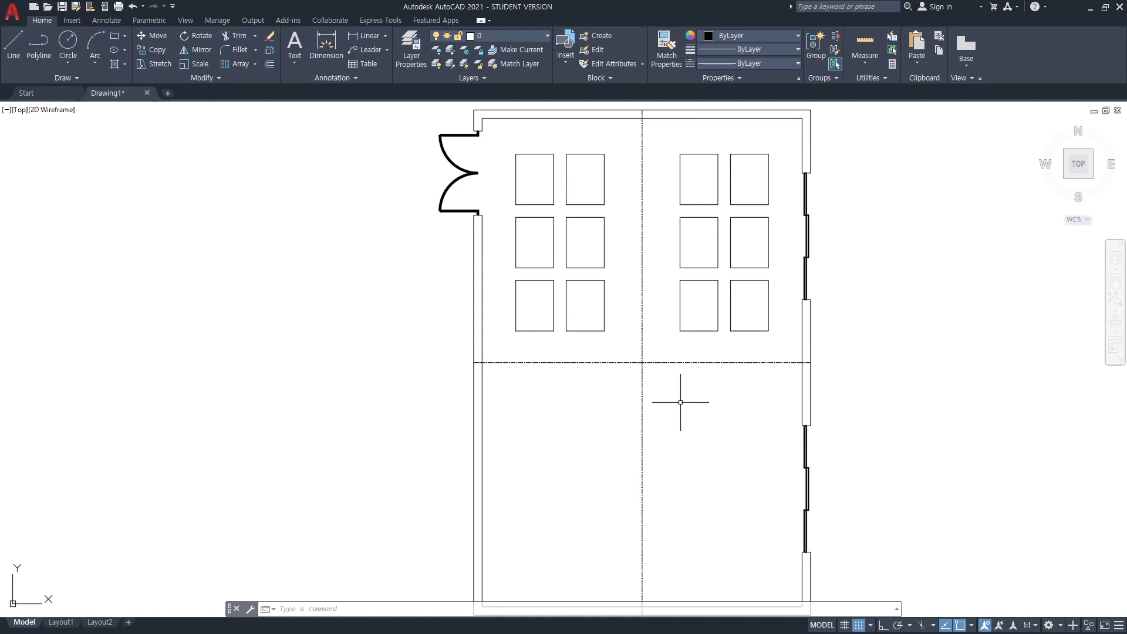
pyautogui.scroll(-2, 680, 402)
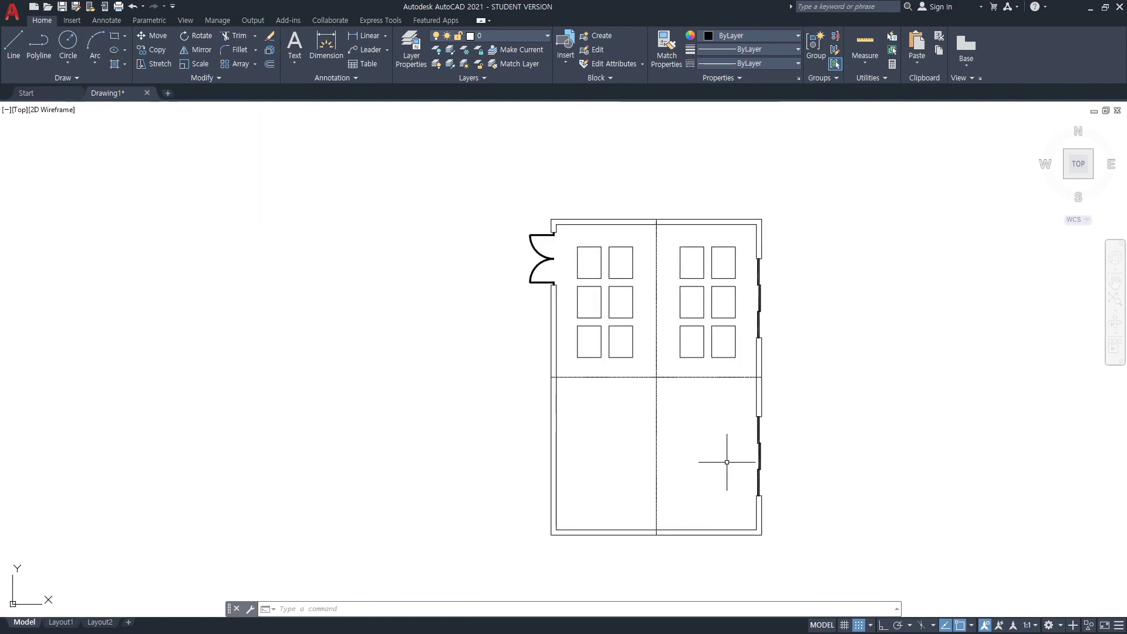
# Mirror both upper desk groups across the horizontal centre line between the side walls, keeping originals.
pyautogui.write('mi')
pyautogui.press('Return')
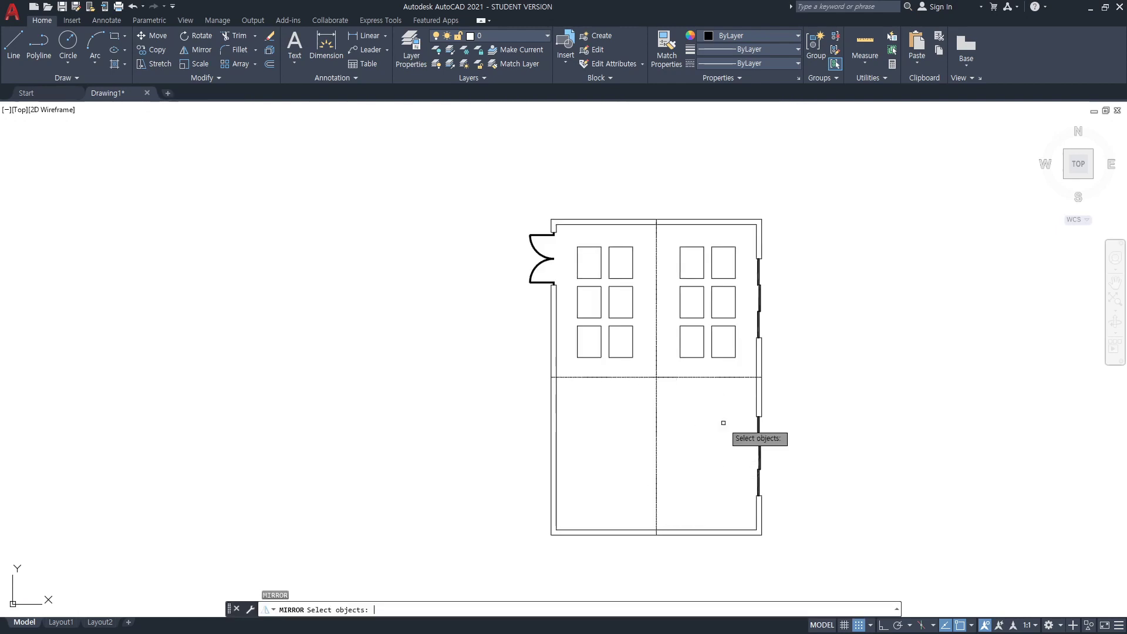
pyautogui.click(567, 236)
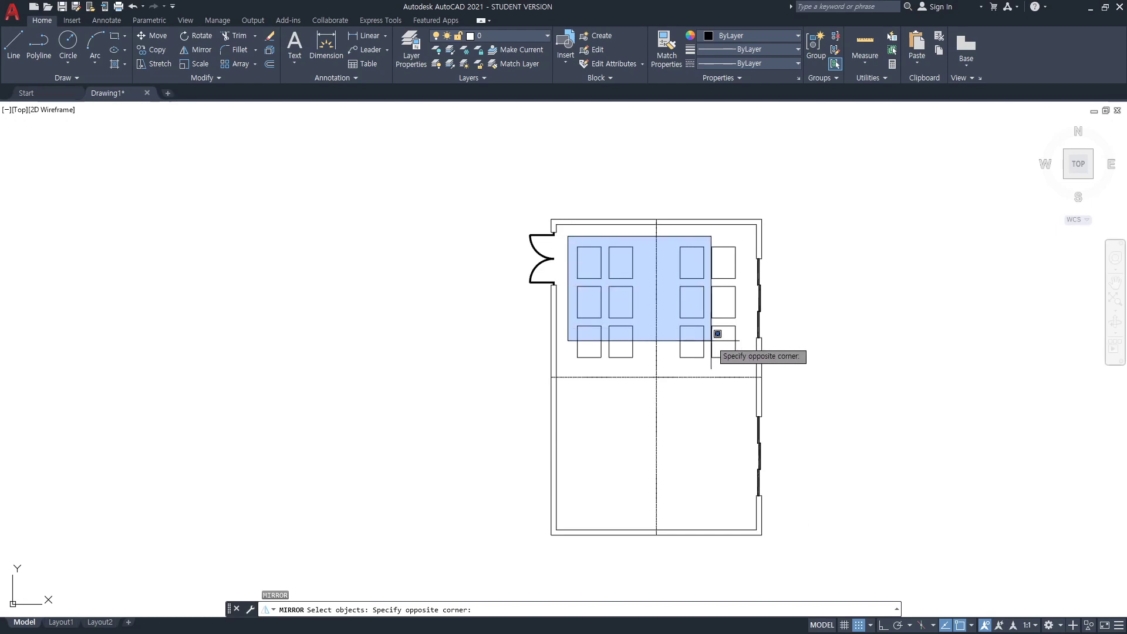
pyautogui.click(748, 361)
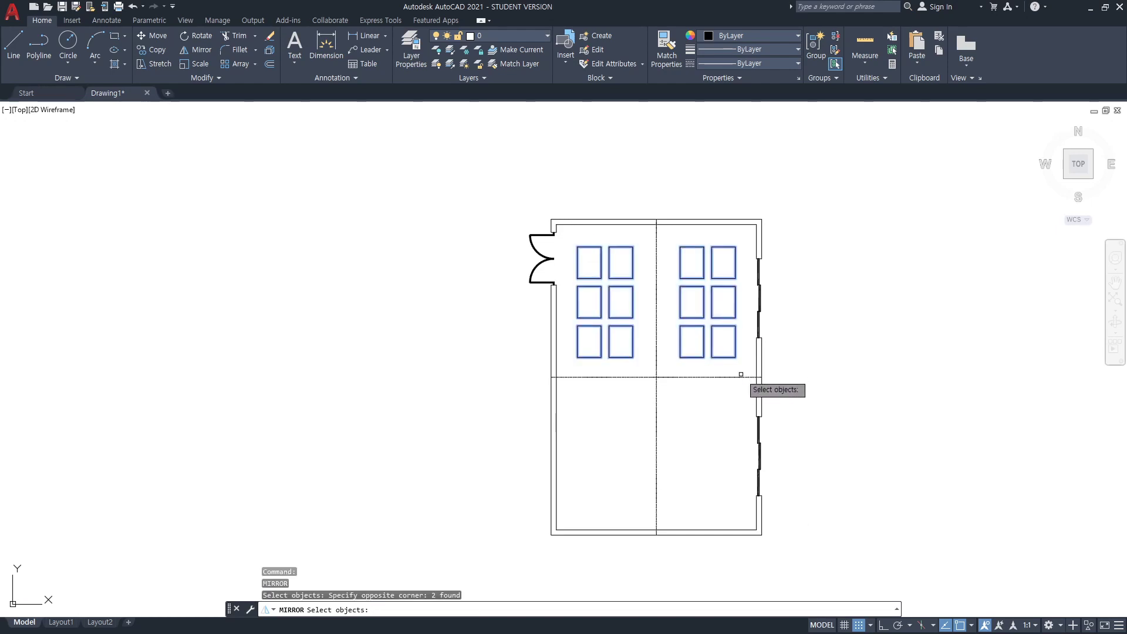
pyautogui.press('Return')
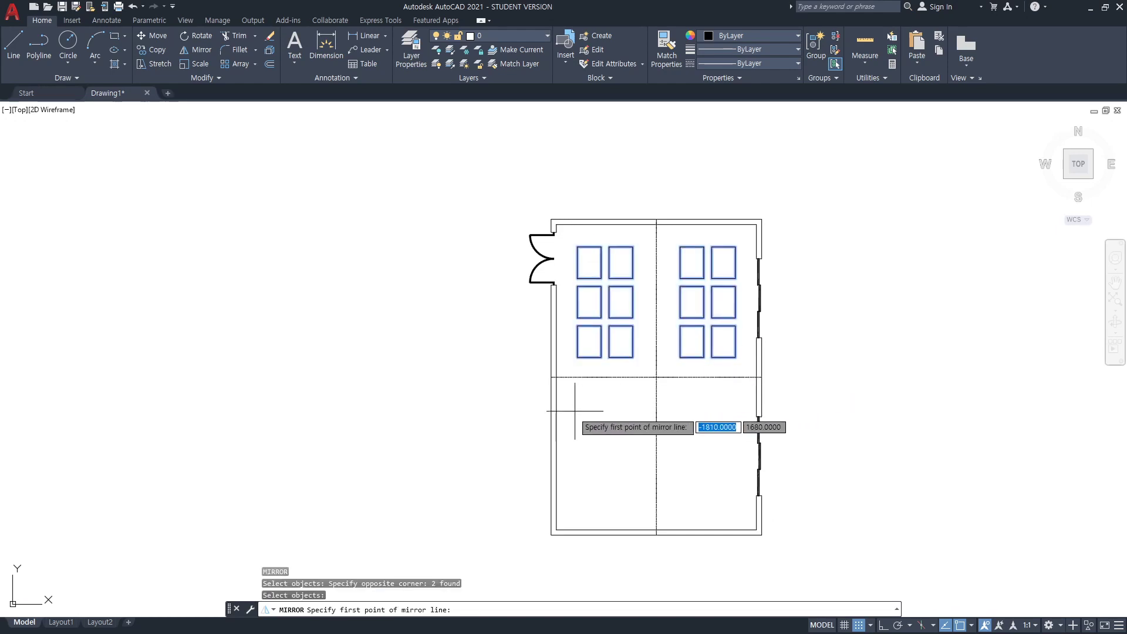
pyautogui.click(556, 377)
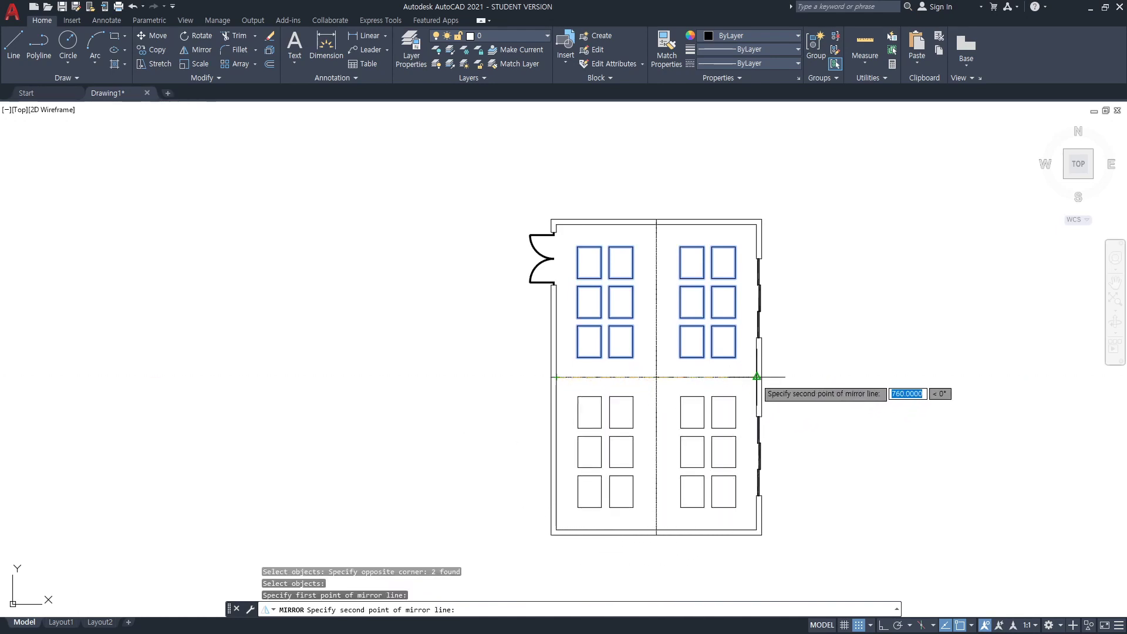
pyautogui.click(758, 378)
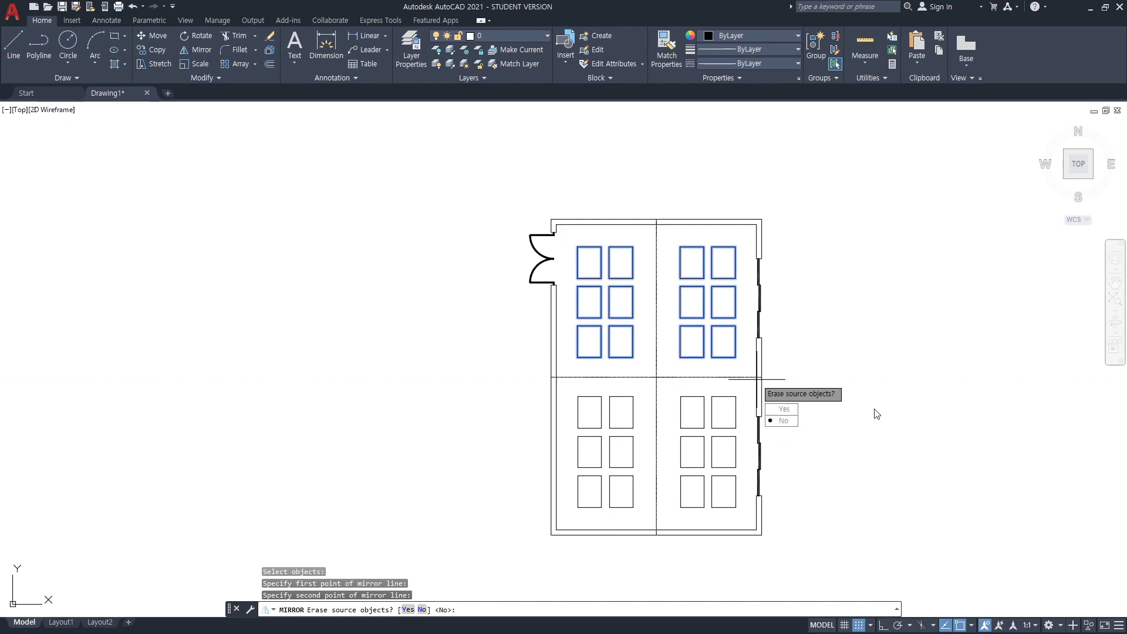
pyautogui.press('Return')
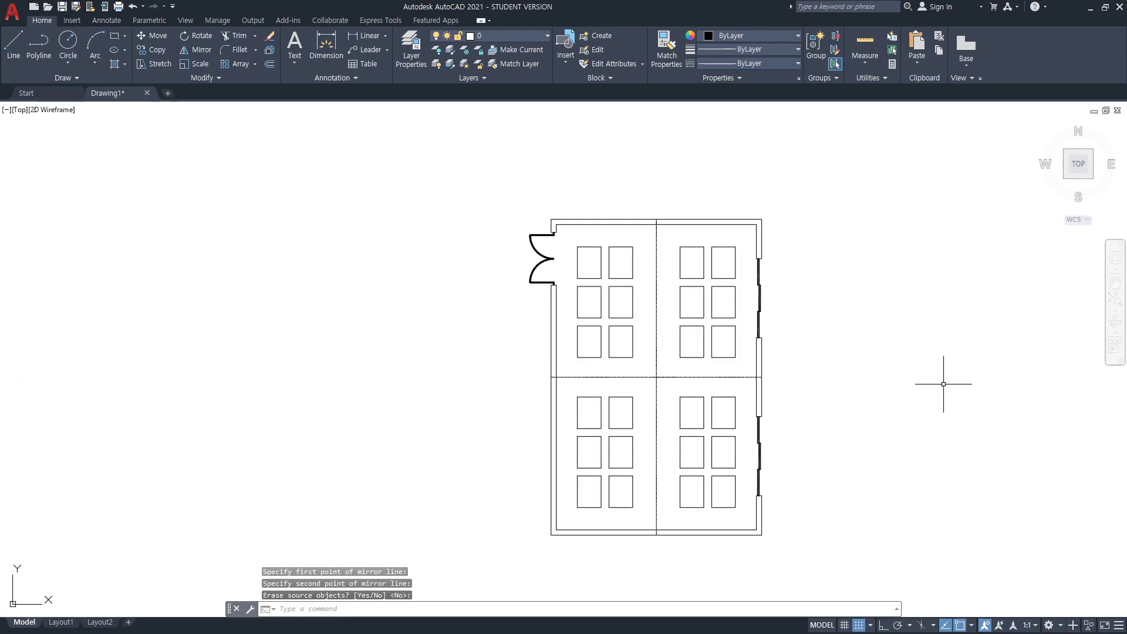